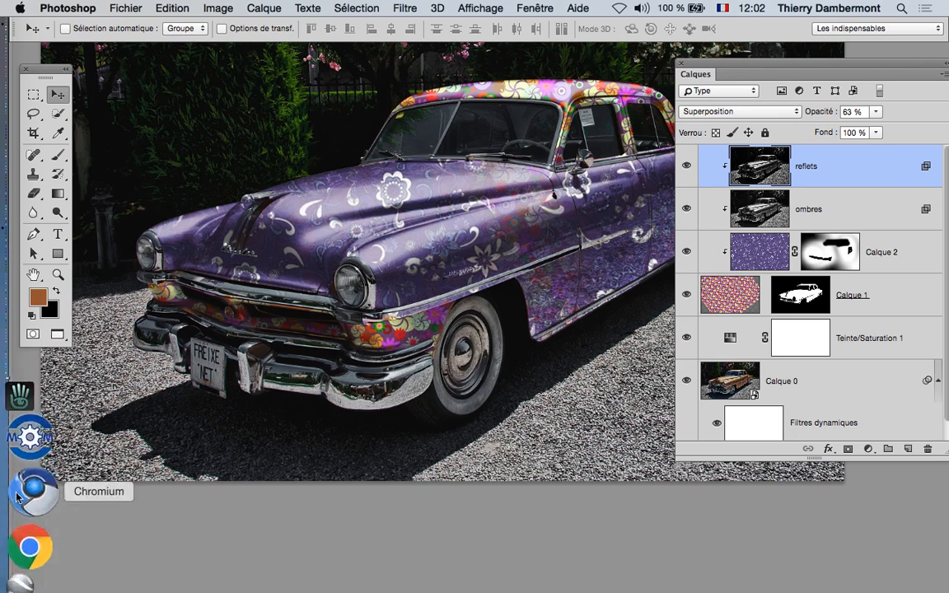
Step: Switch to Firefox, open a new window and search Google for "fireworks"
click(34, 493)
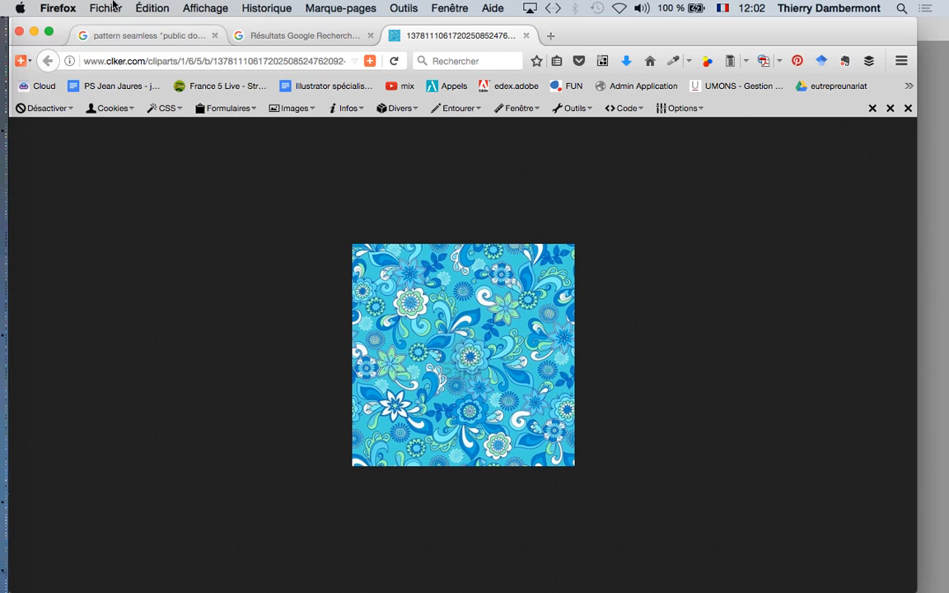
click(99, 6)
click(112, 39)
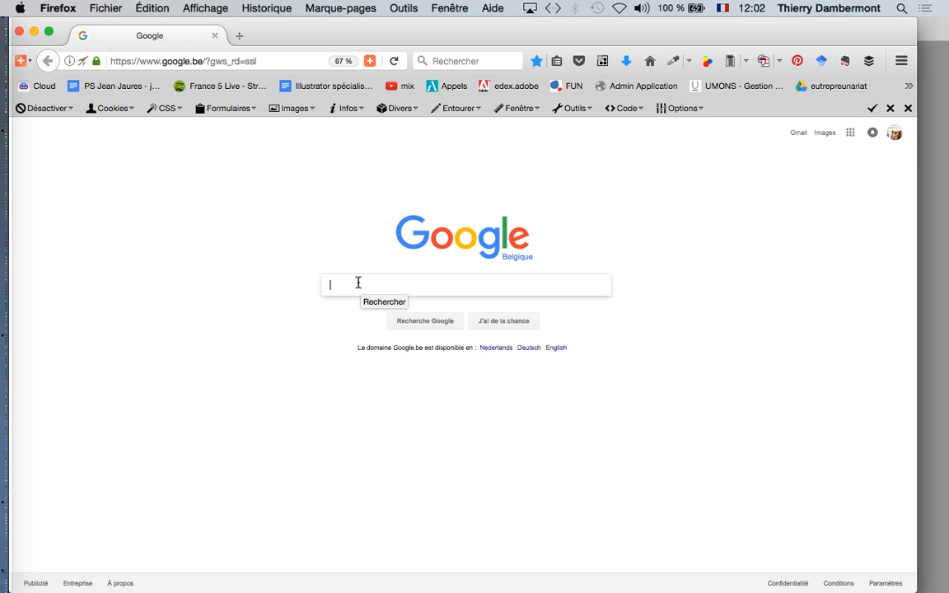
text(fir)
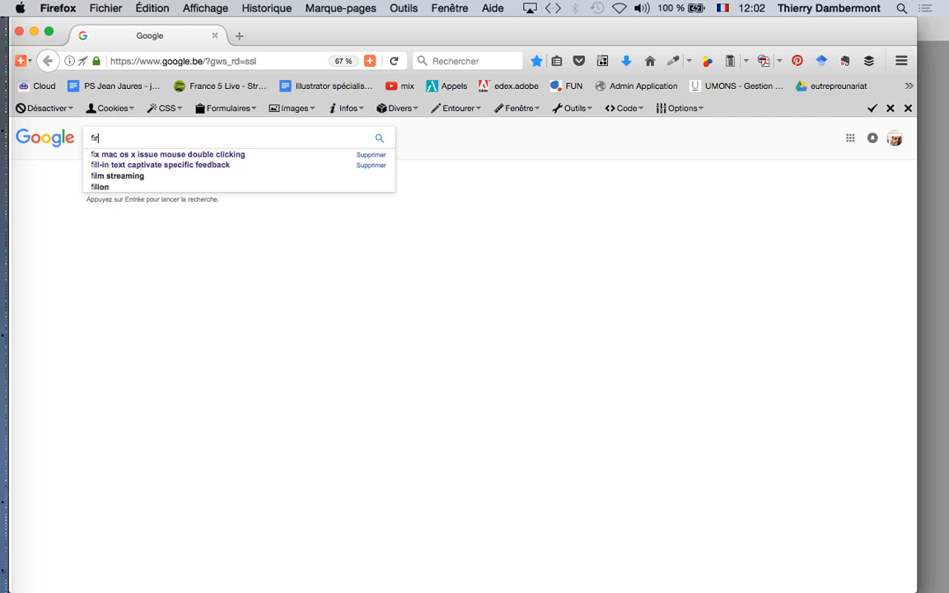
text(ework)
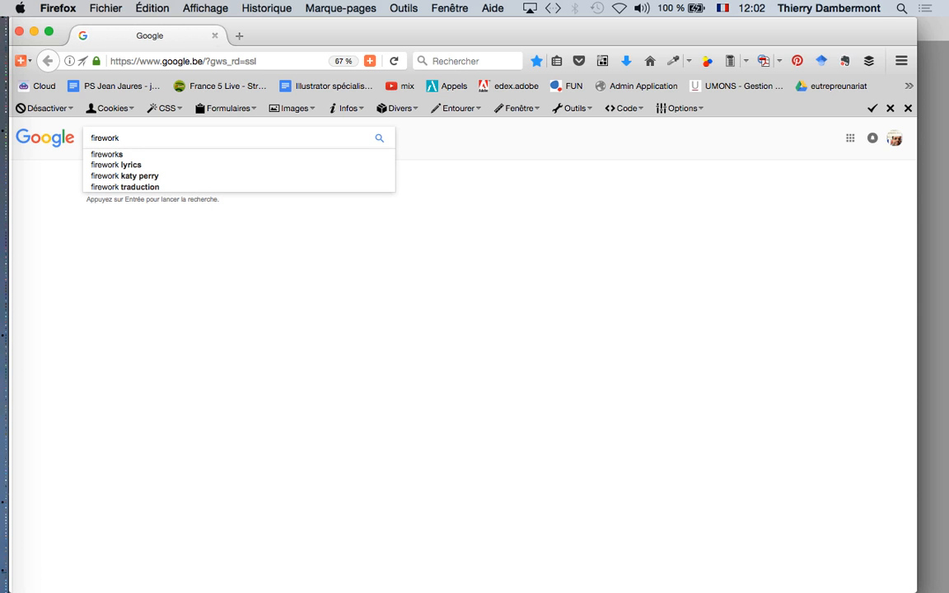
text(s)
key(Return)
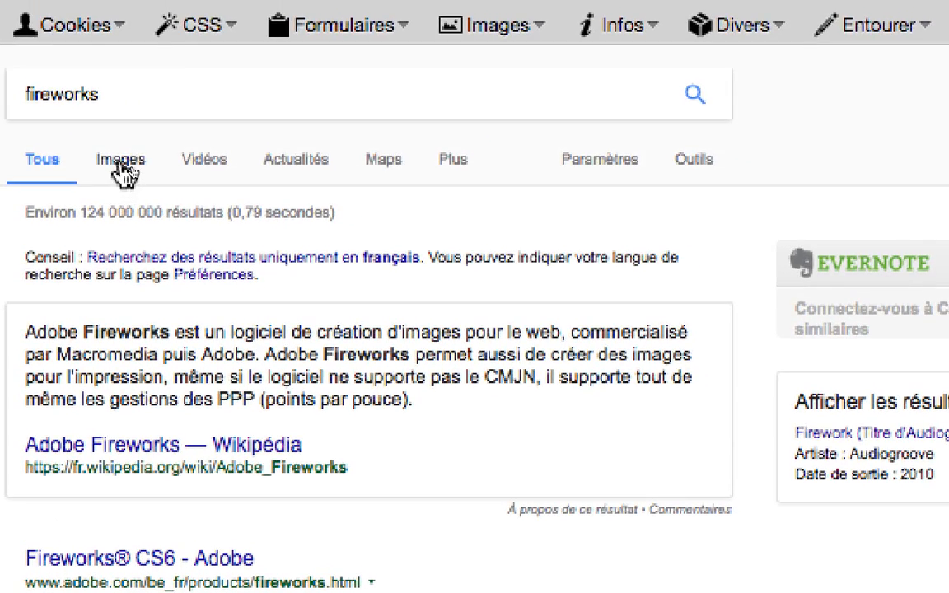
Step: Switch to image results and refine the search to fireworks "public domain"
click(119, 163)
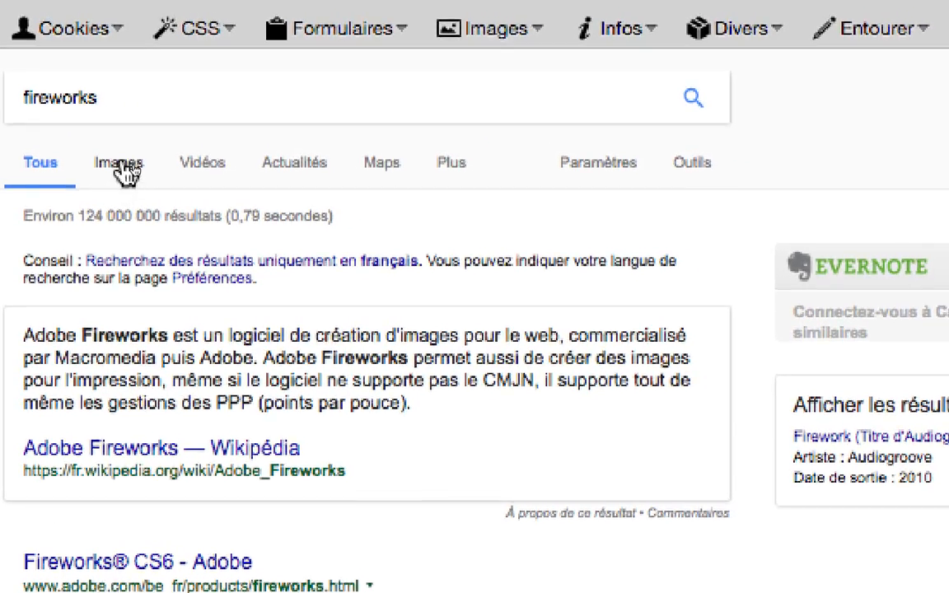
click(123, 100)
text("public )
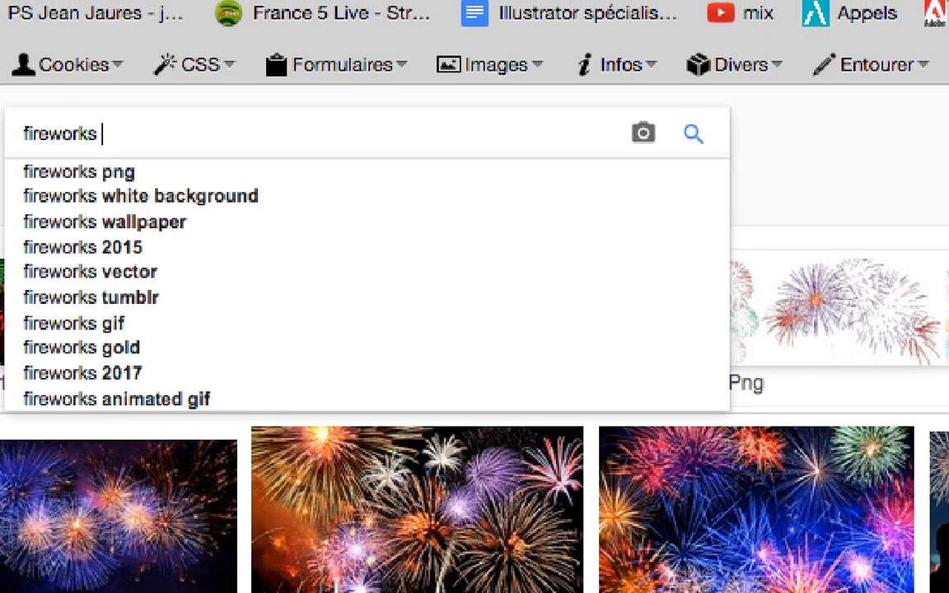
text(domain")
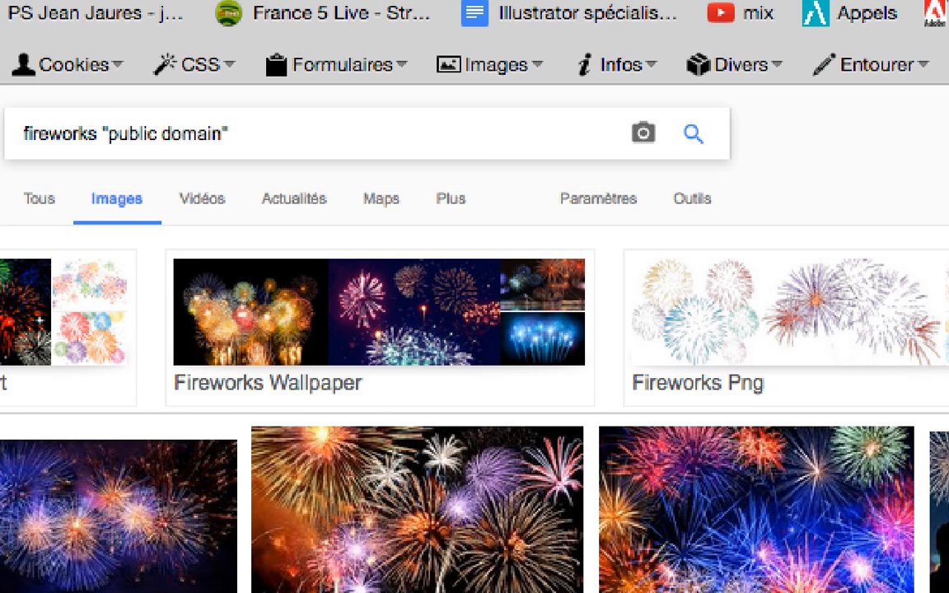
key(Return)
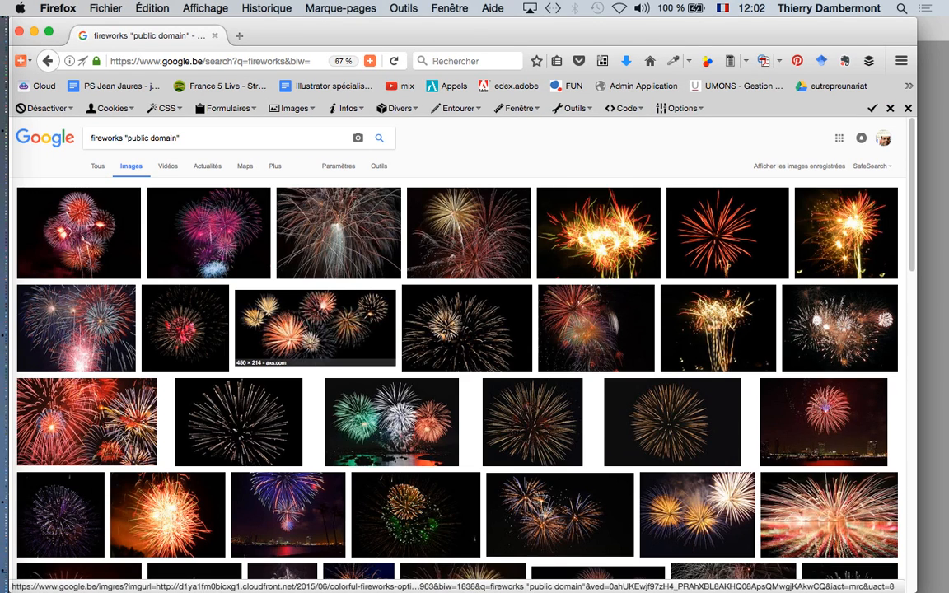
Step: Open the full-size version of the first result, the cluster of red and pink fireworks from publicdomainpictures.net
scroll(417, 319, down, 1)
scroll(417, 319, up, 1)
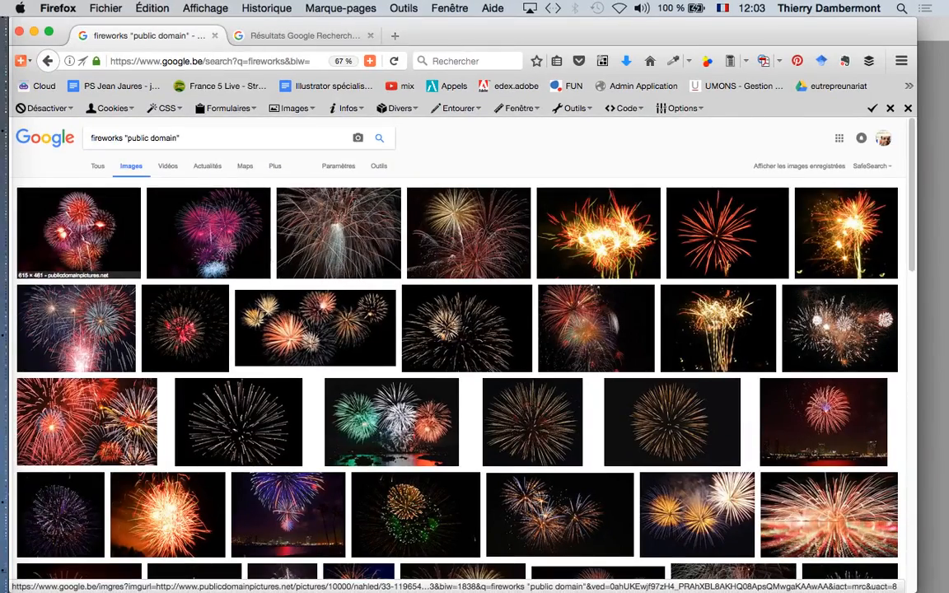
click(68, 217)
click(707, 310)
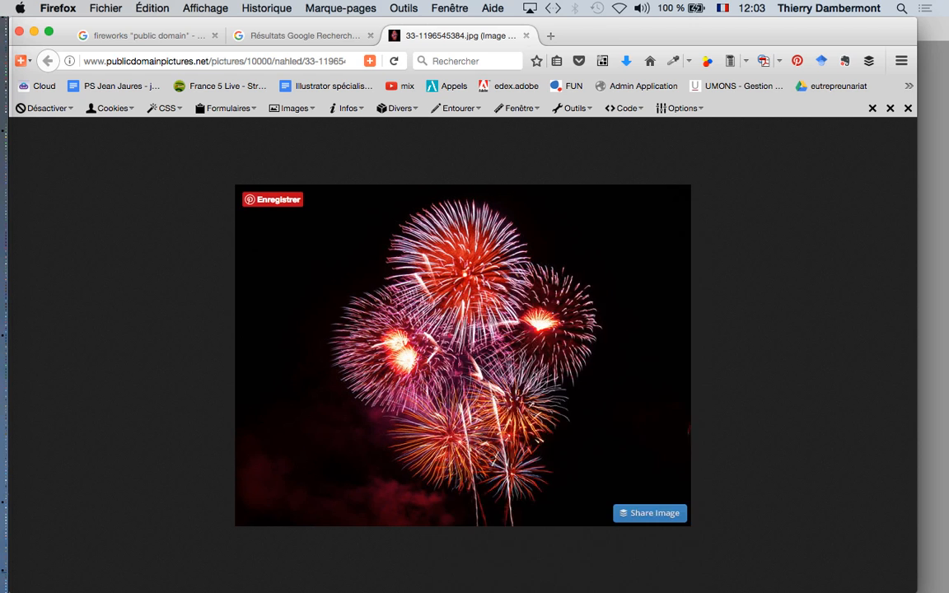
Step: Start saving the fireworks image and create a folder named "feu artifice" inside the quatrieme jour folder
right_click(441, 286)
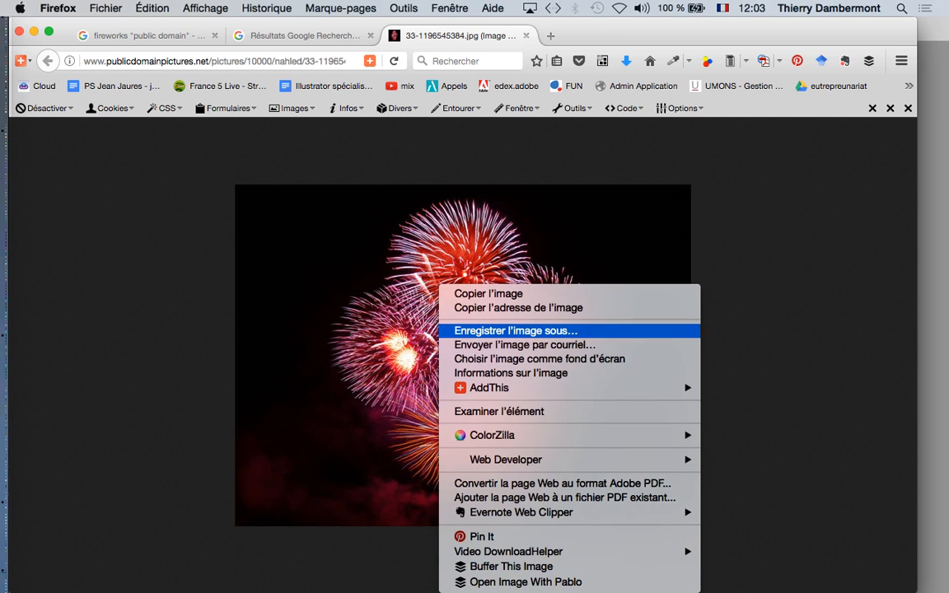
click(495, 331)
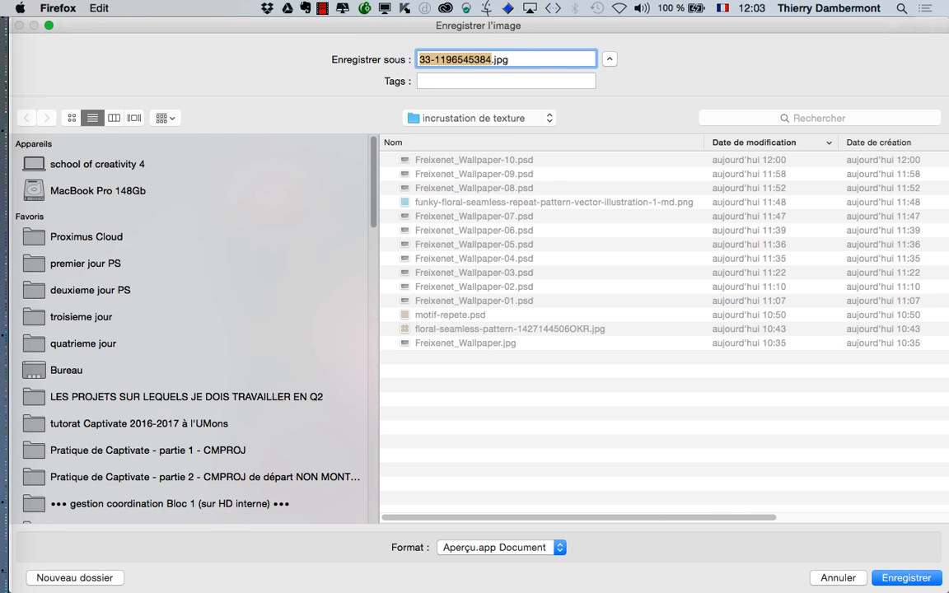
click(474, 120)
click(468, 135)
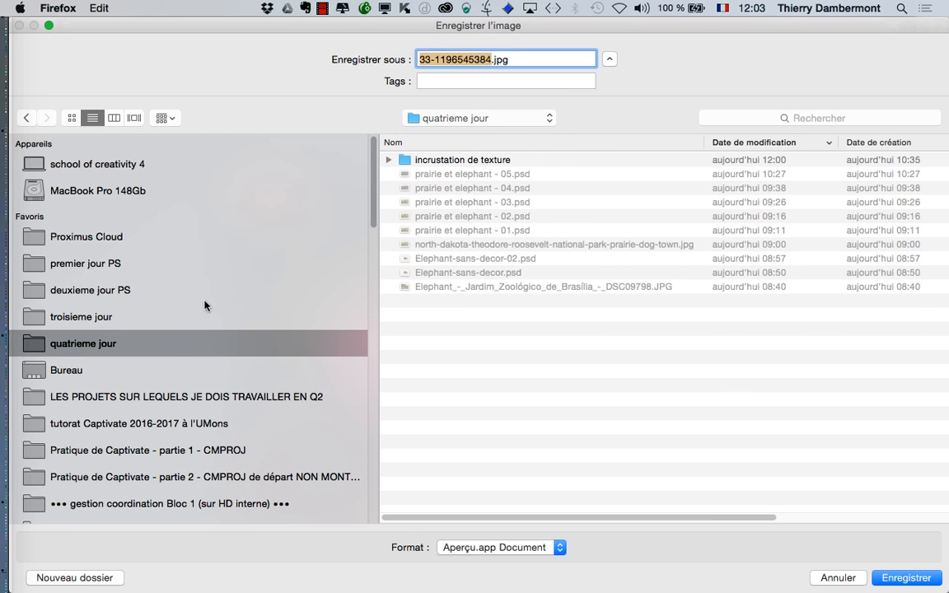
click(74, 578)
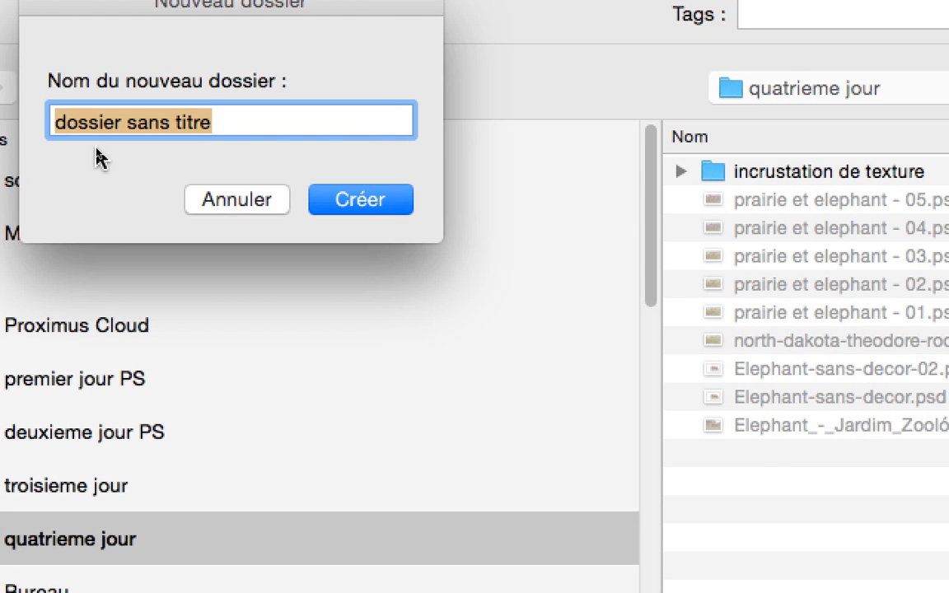
text(fe)
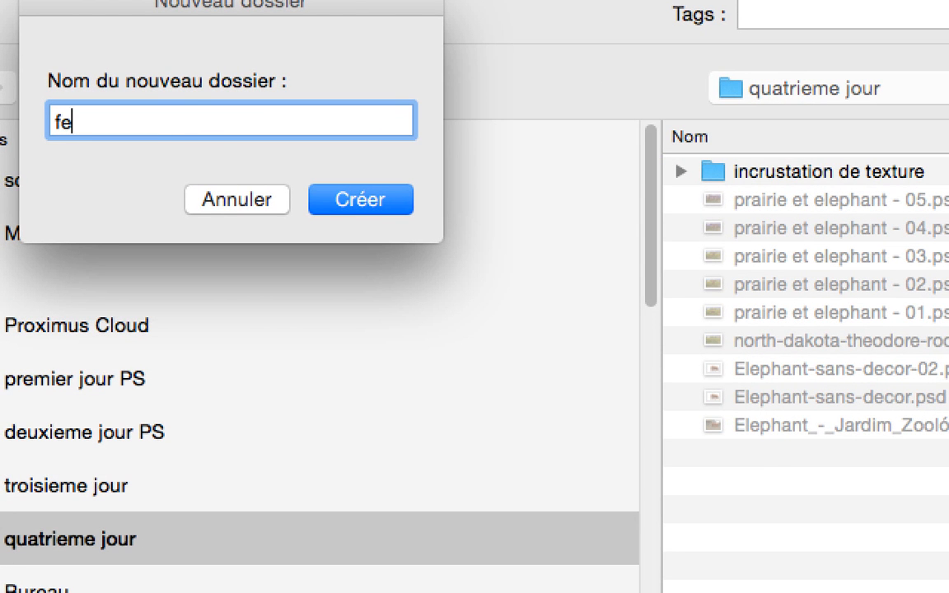
text(u artifice)
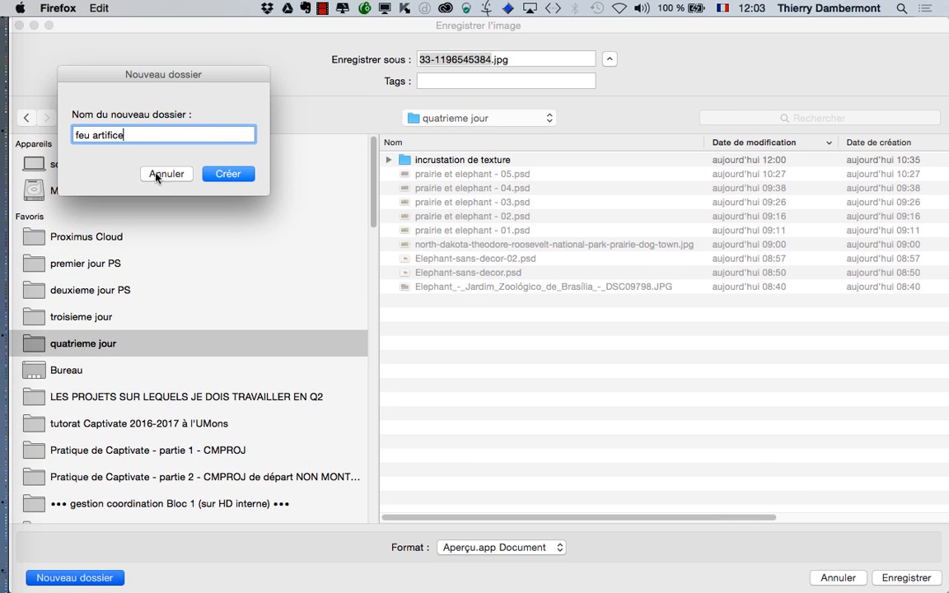
key(Return)
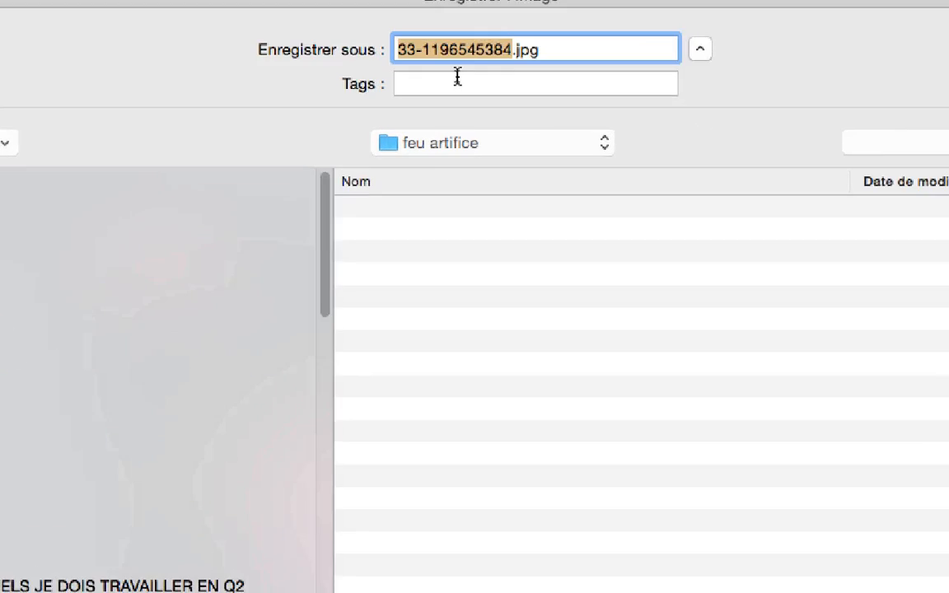
Step: Name the fireworks image feu-artifice.jpg and save it in the feu artifice folder
text(feu)
text(-artifice-)
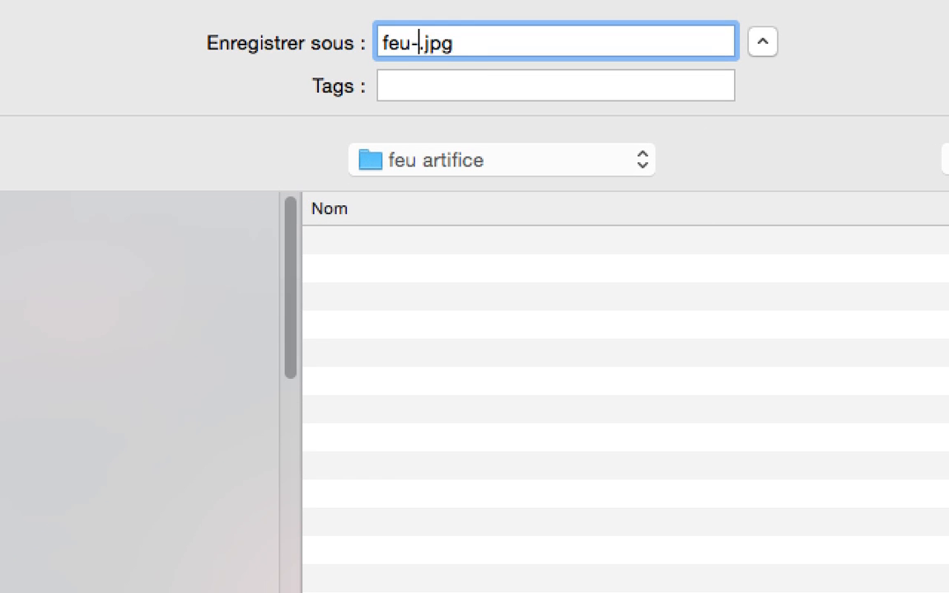
text(01)
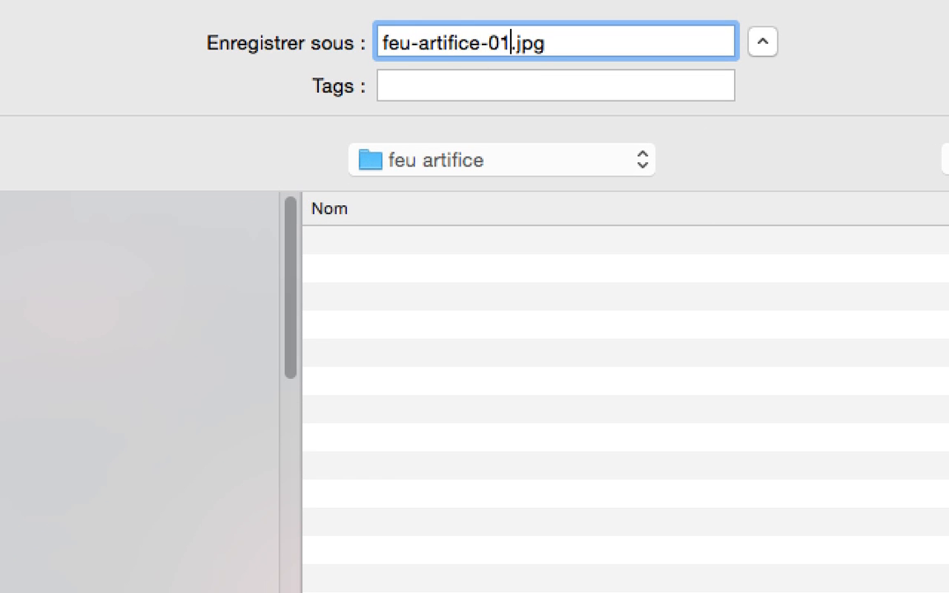
key(BackSpace)
key(BackSpace)
key(BackSpace)
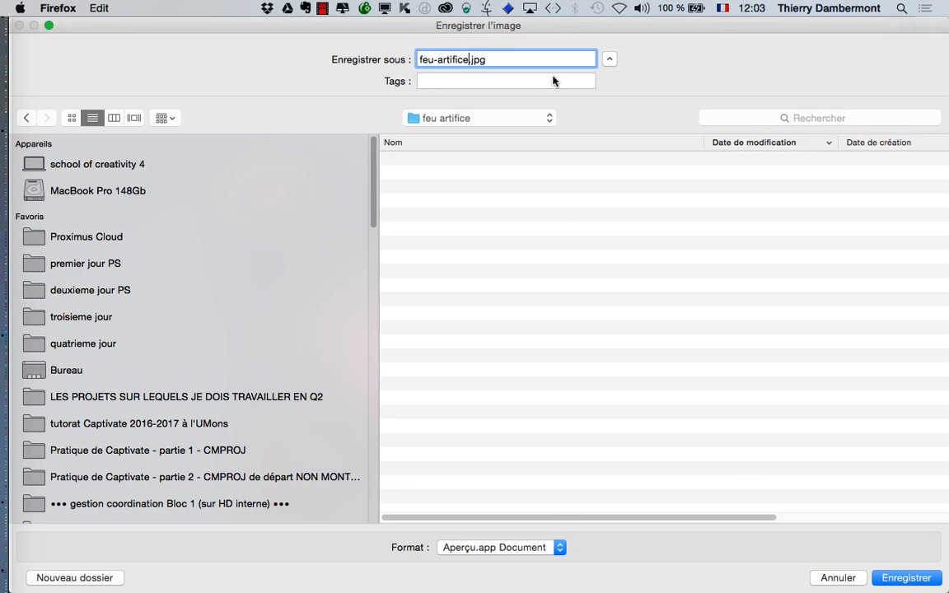
click(907, 578)
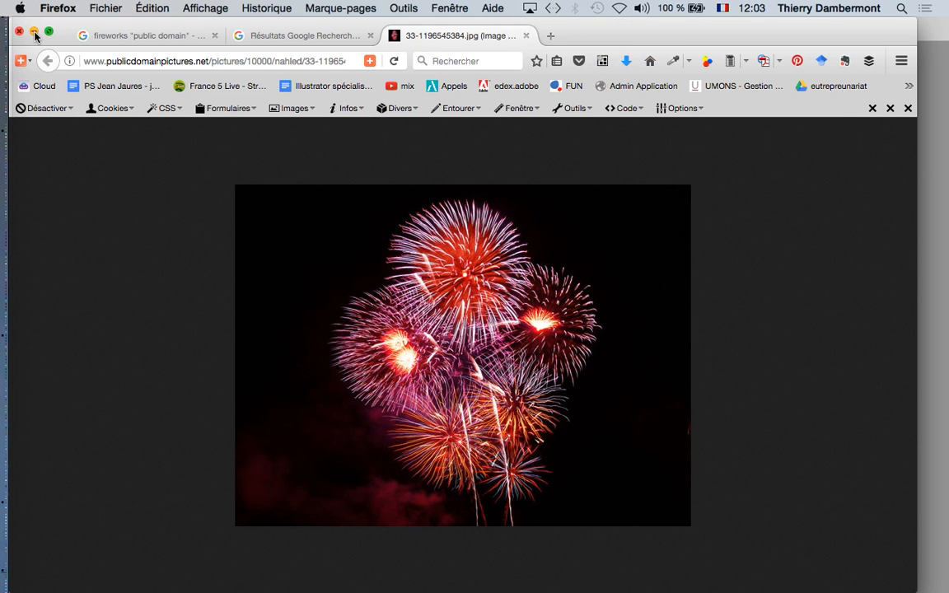
Step: Return to the image results and change the search to street view "public domain"
click(117, 39)
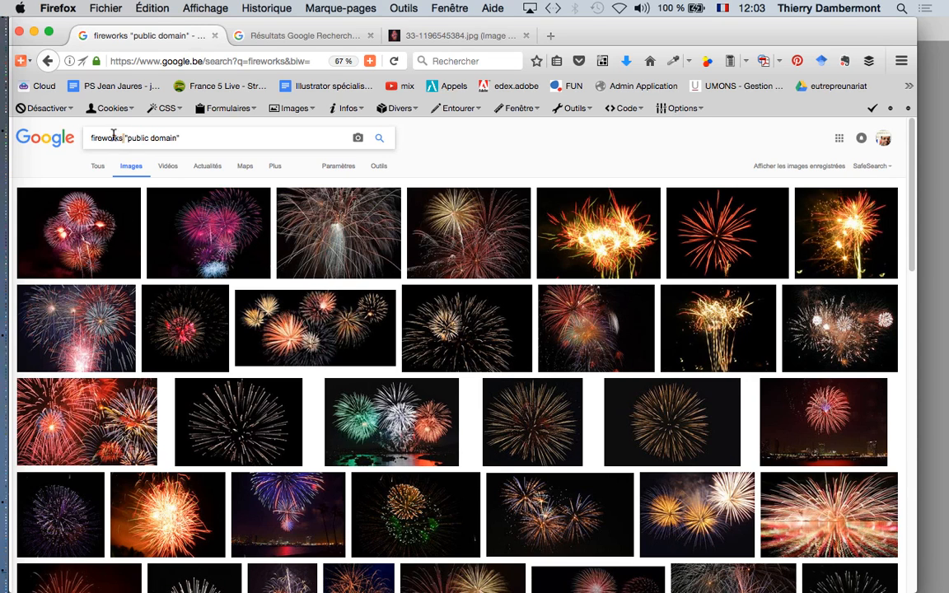
drag(122, 138, 71, 131)
text(streetview)
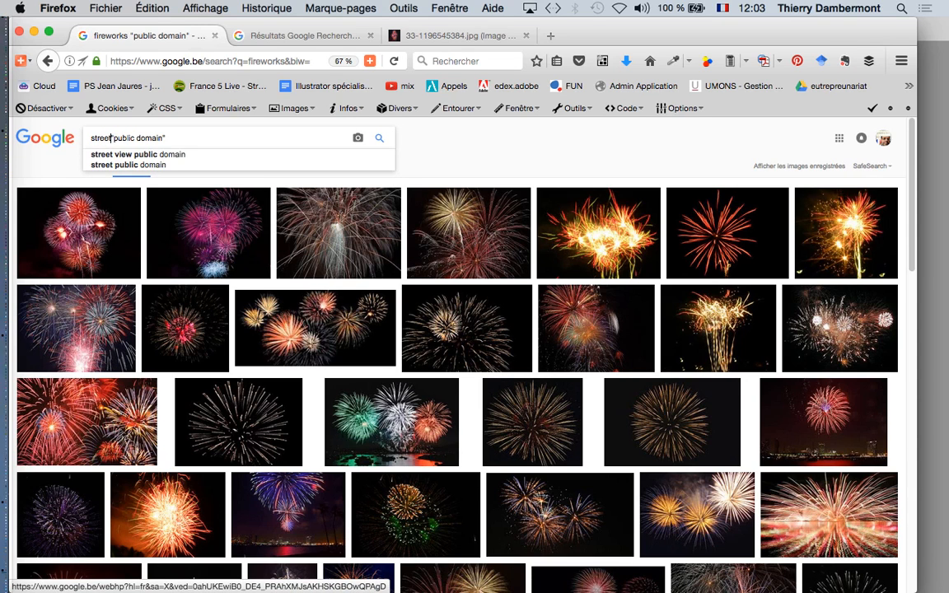
key(Return)
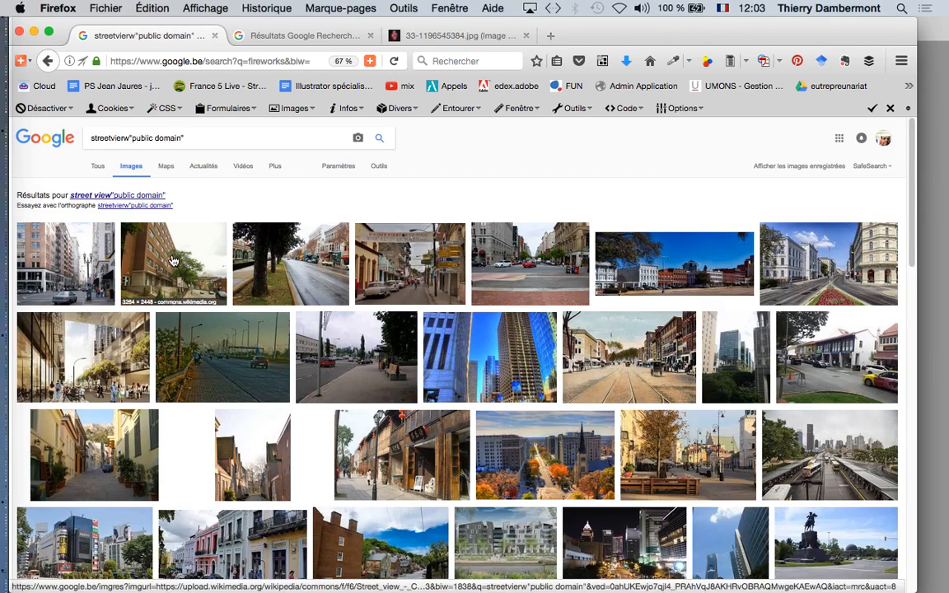
click(106, 195)
click(131, 138)
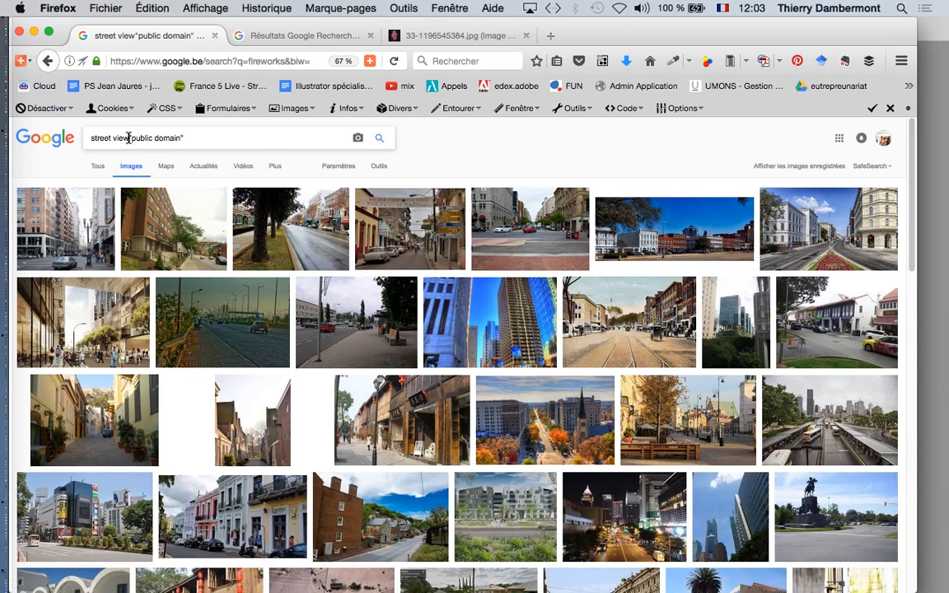
click(380, 140)
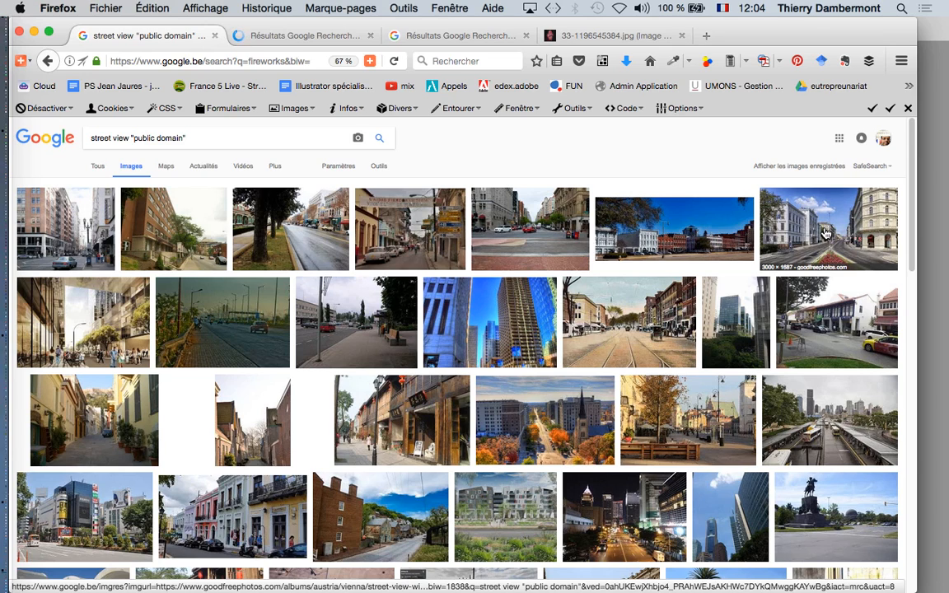
Step: Open the Vienna street photo with buildings and a flower bed at full size, and compare the other street view results
click(280, 38)
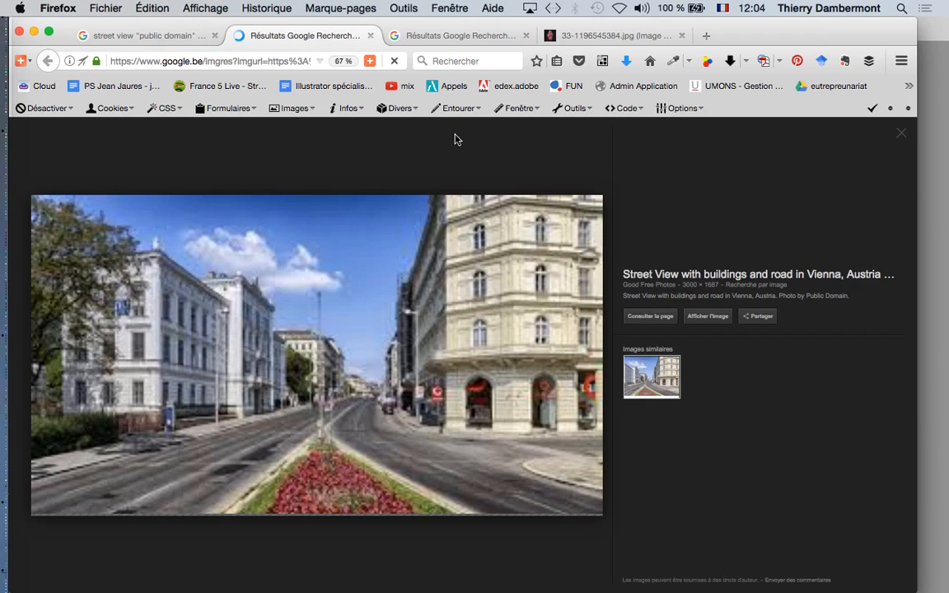
click(710, 318)
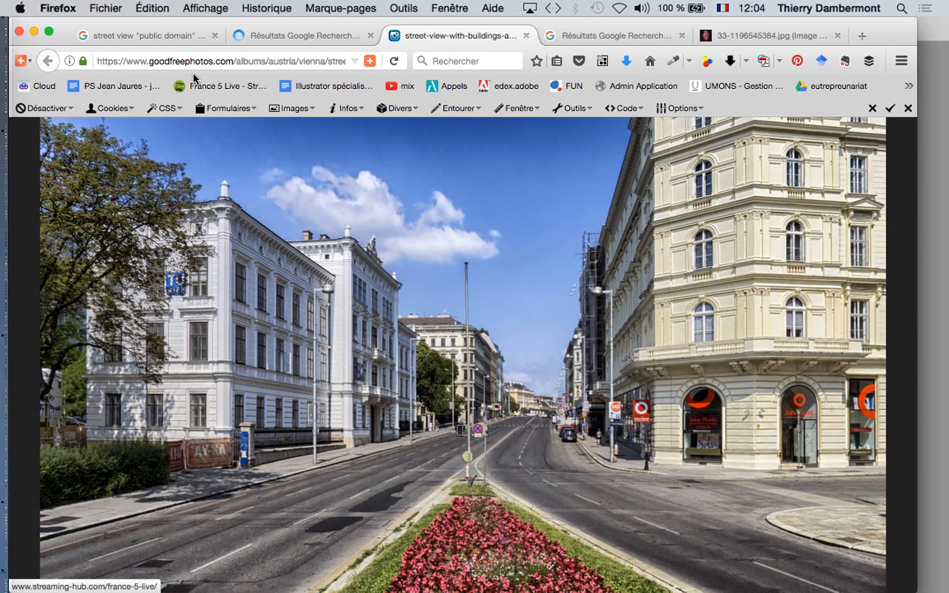
click(164, 38)
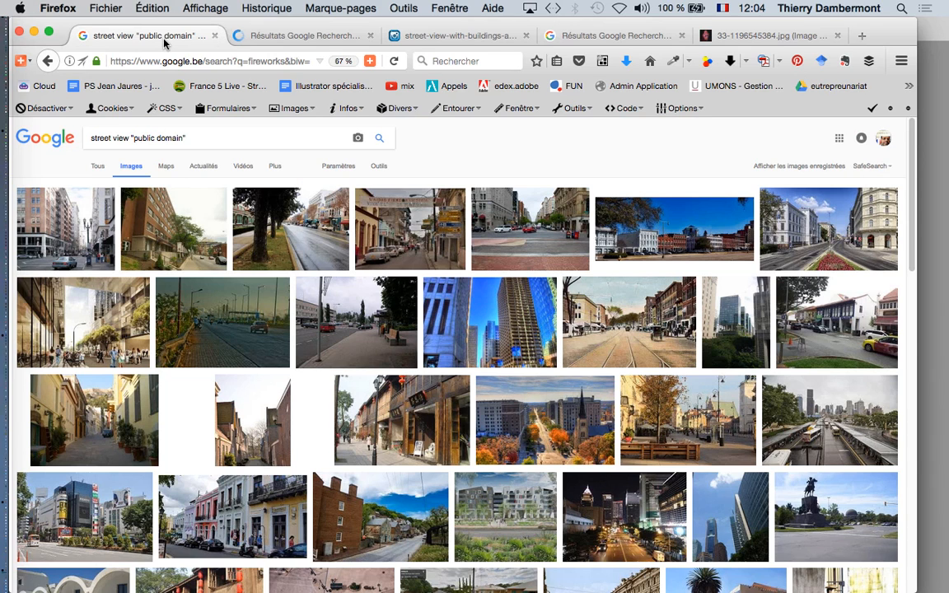
scroll(354, 320, down, 1)
scroll(355, 320, down, 5)
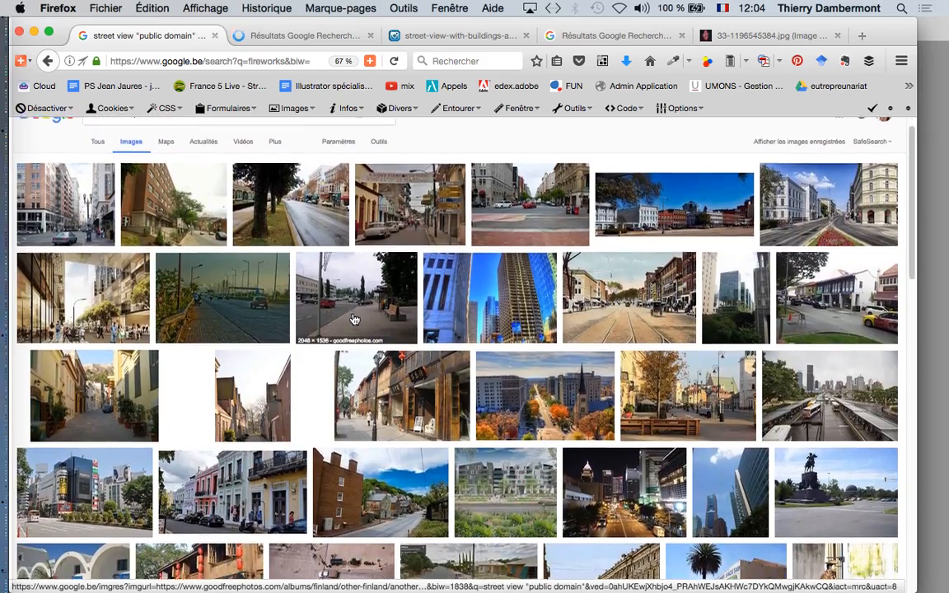
scroll(354, 320, down, 5)
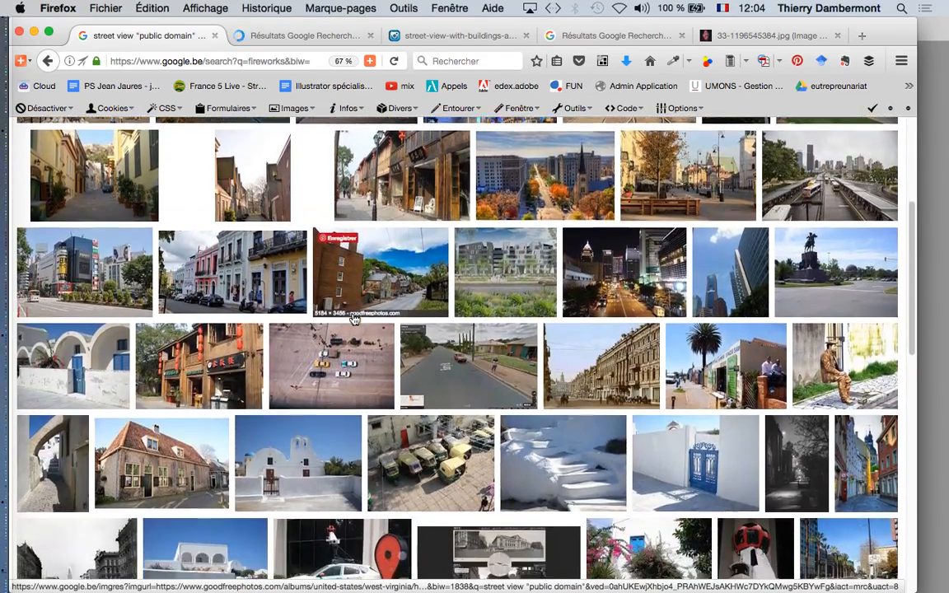
scroll(354, 319, up, 10)
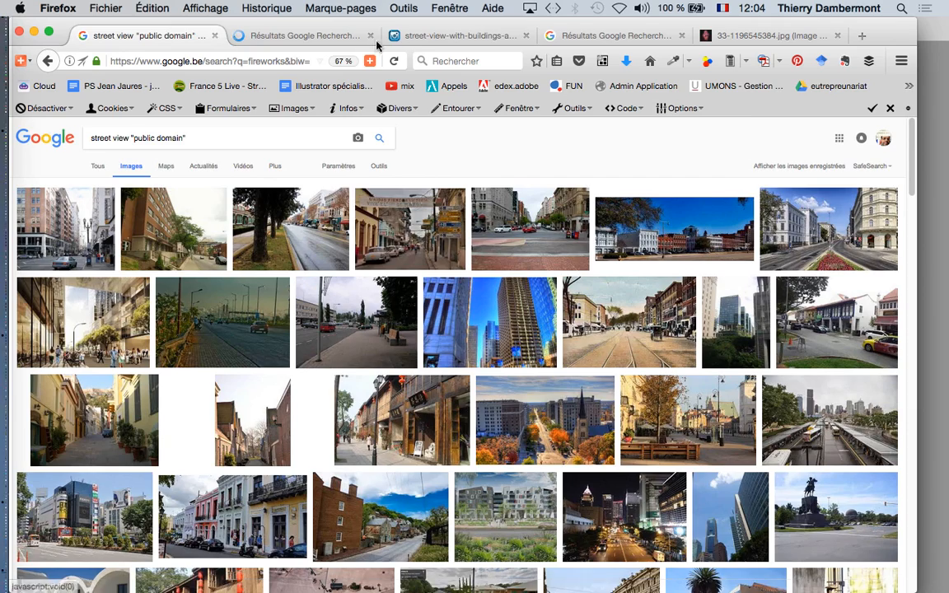
Step: Save the full-size Vienna street photo in the feu artifice folder under its existing file name
click(441, 37)
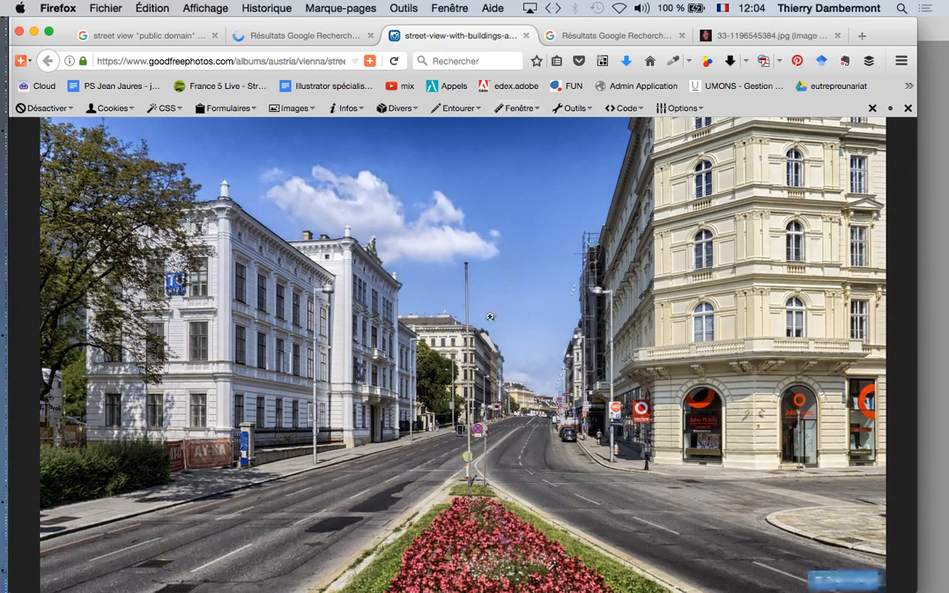
right_click(493, 271)
click(553, 331)
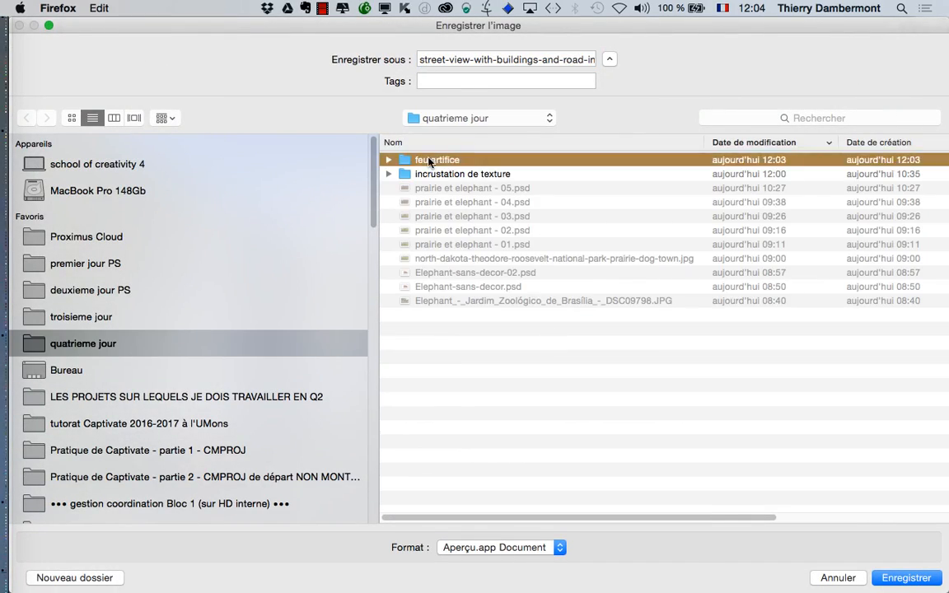
double_click(417, 159)
click(916, 582)
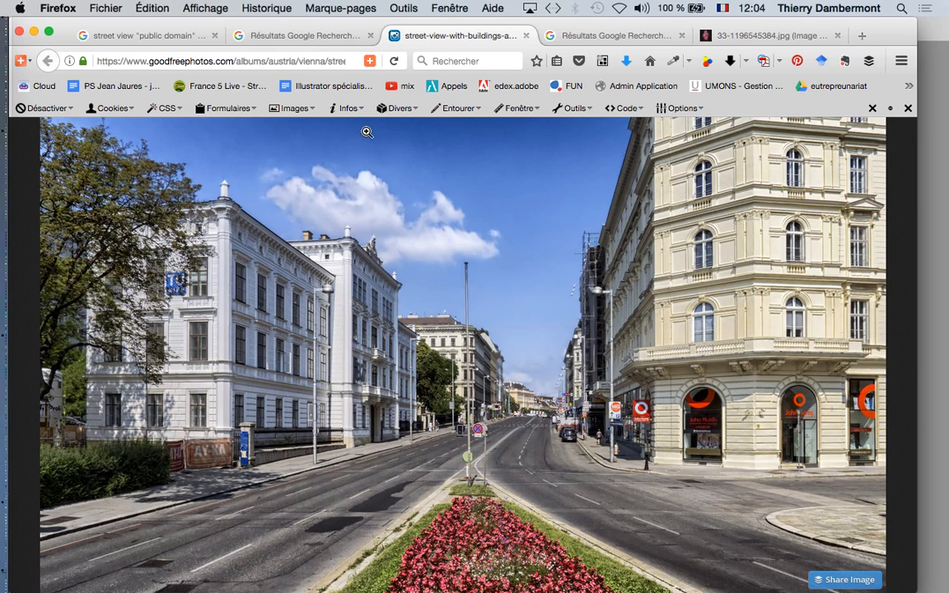
click(144, 35)
click(284, 37)
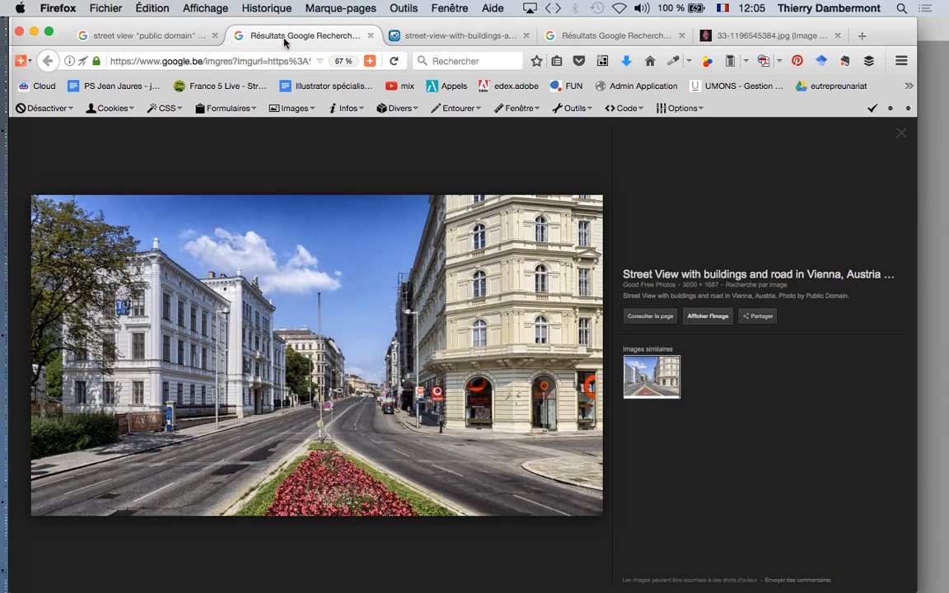
click(502, 36)
click(608, 36)
click(750, 36)
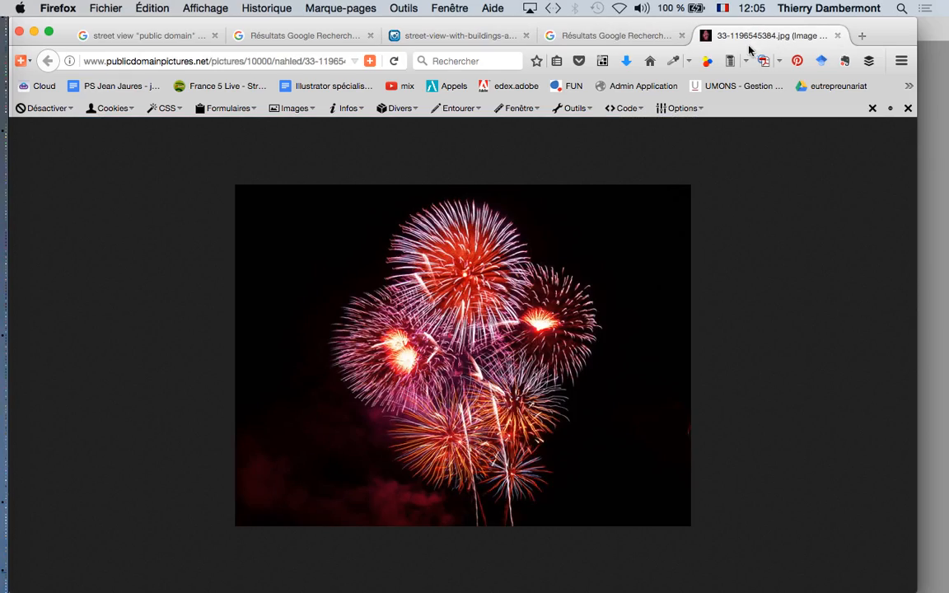
click(404, 36)
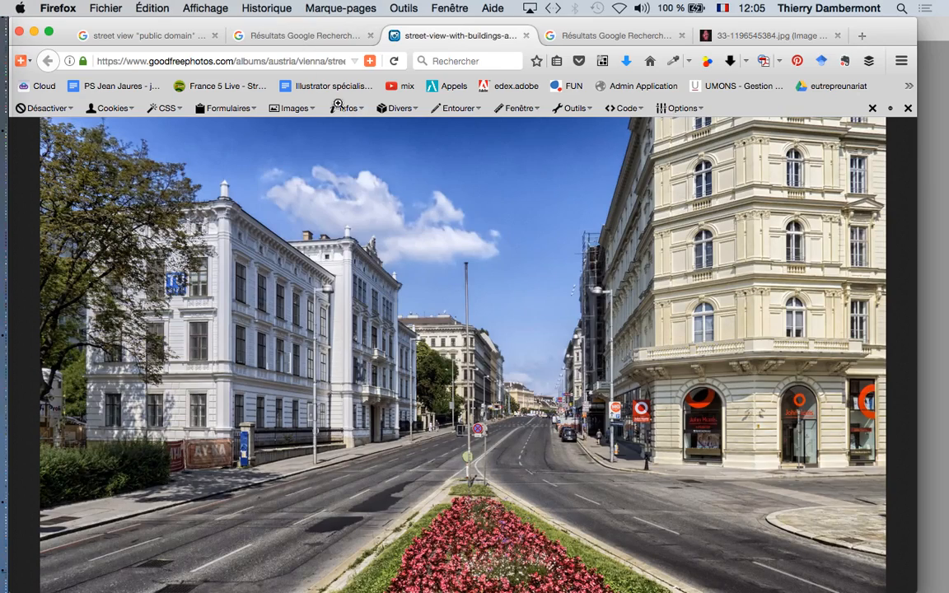
Step: Switch to Photoshop, close all open documents without saving their changes, and hide the other applications
key(super+Tab)
key(super+Tab)
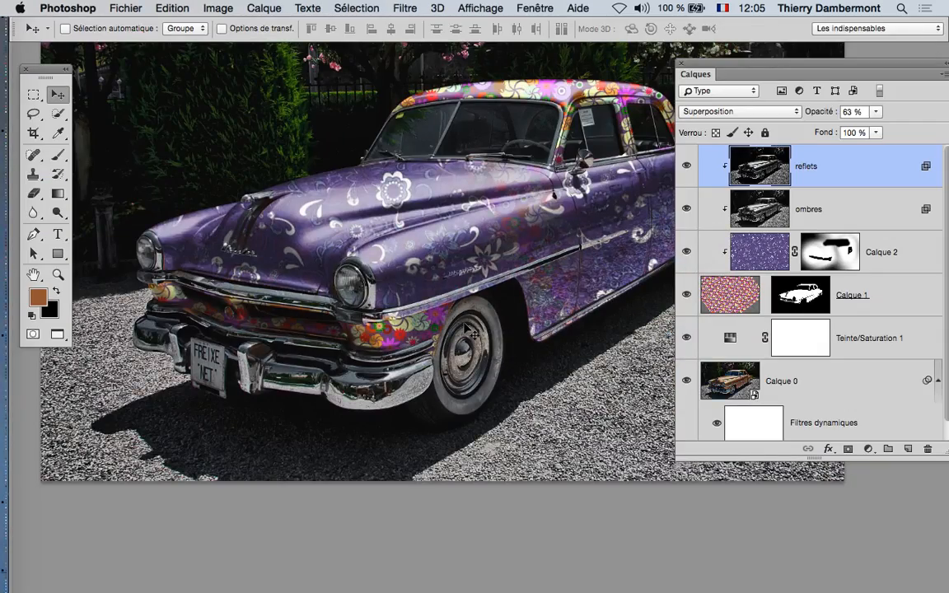
key(super+q)
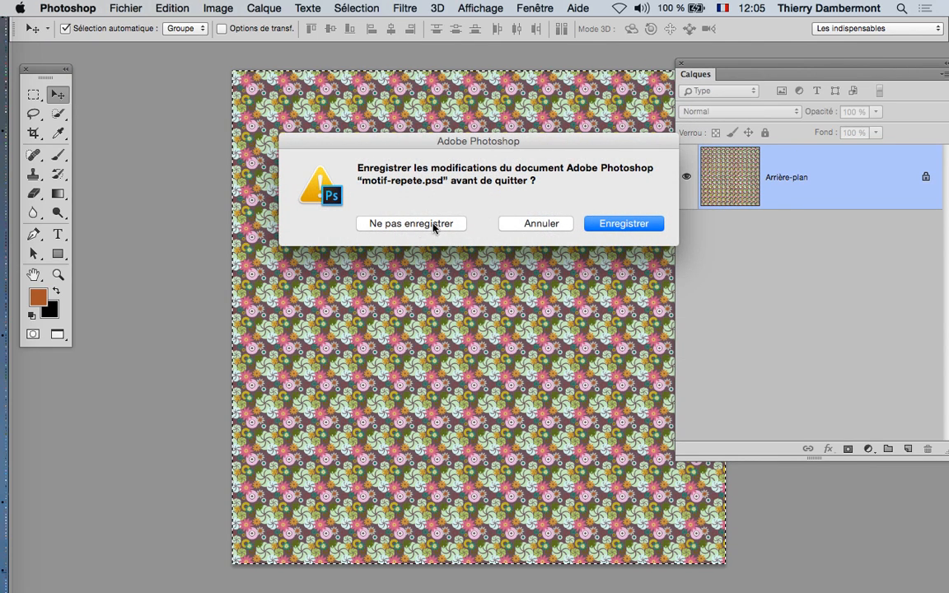
click(390, 220)
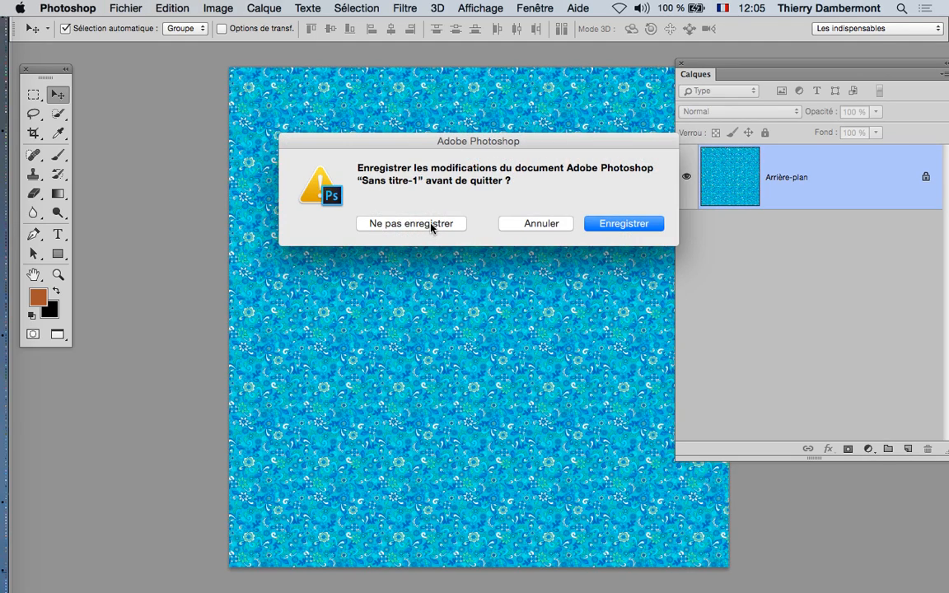
click(430, 228)
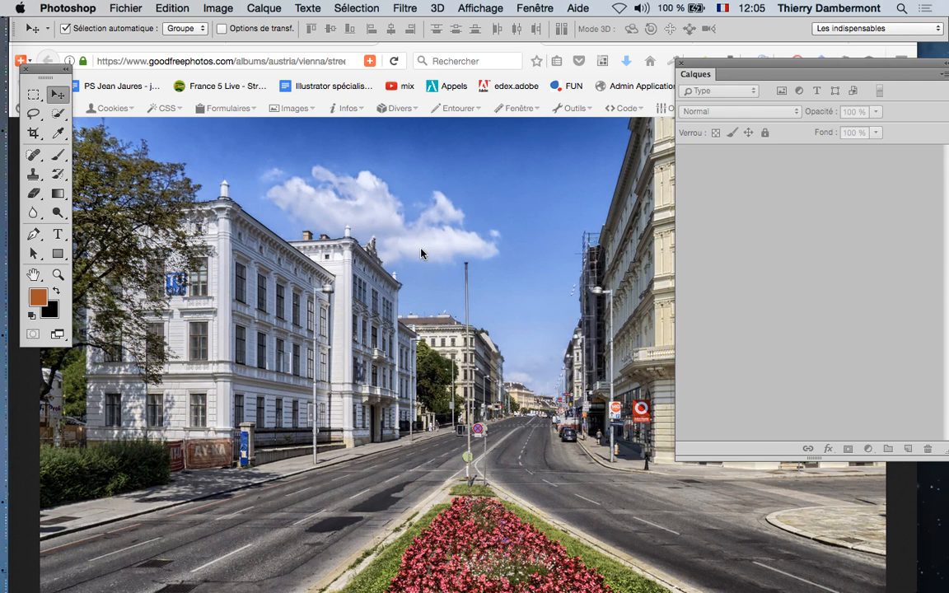
key(super+alt+h)
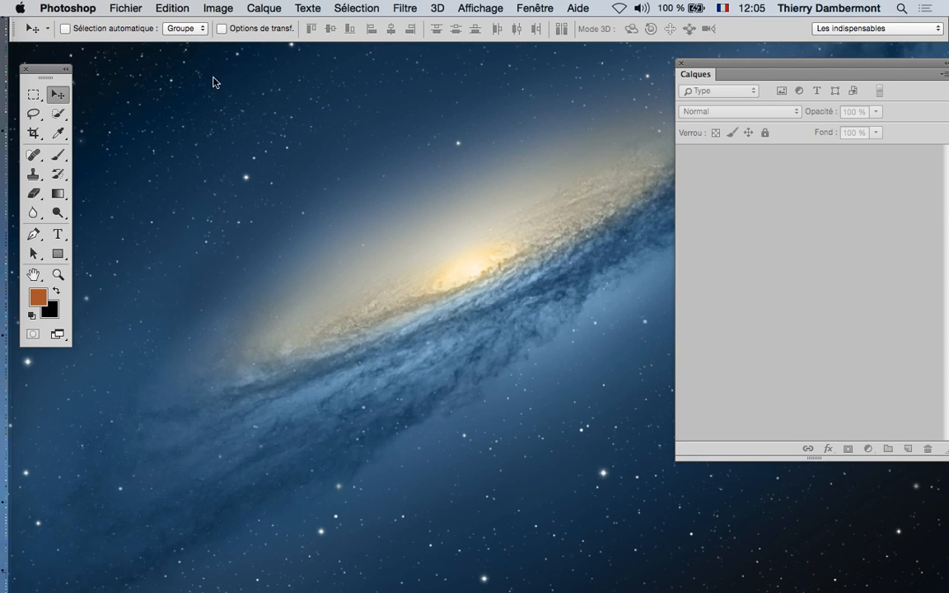
Step: Open feu-artifice.jpg from the feu artifice folder inside quatrieme jour and show it in full-screen mode with menus
click(136, 7)
click(132, 41)
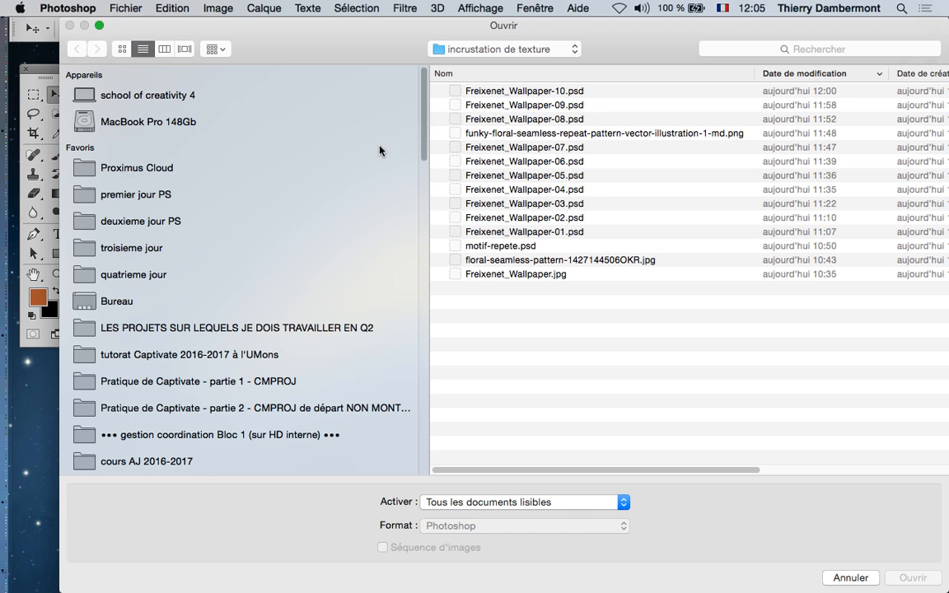
click(134, 274)
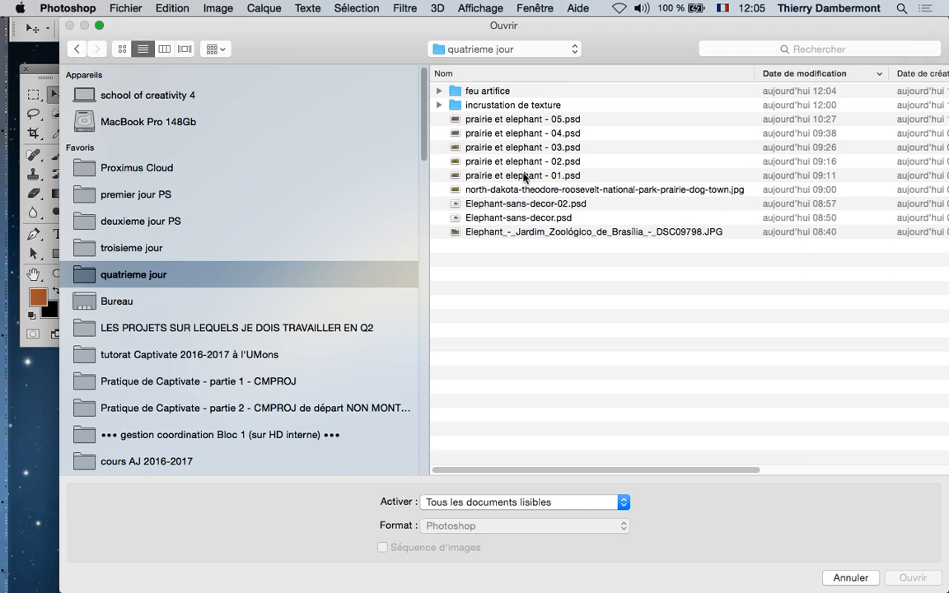
double_click(495, 88)
click(505, 106)
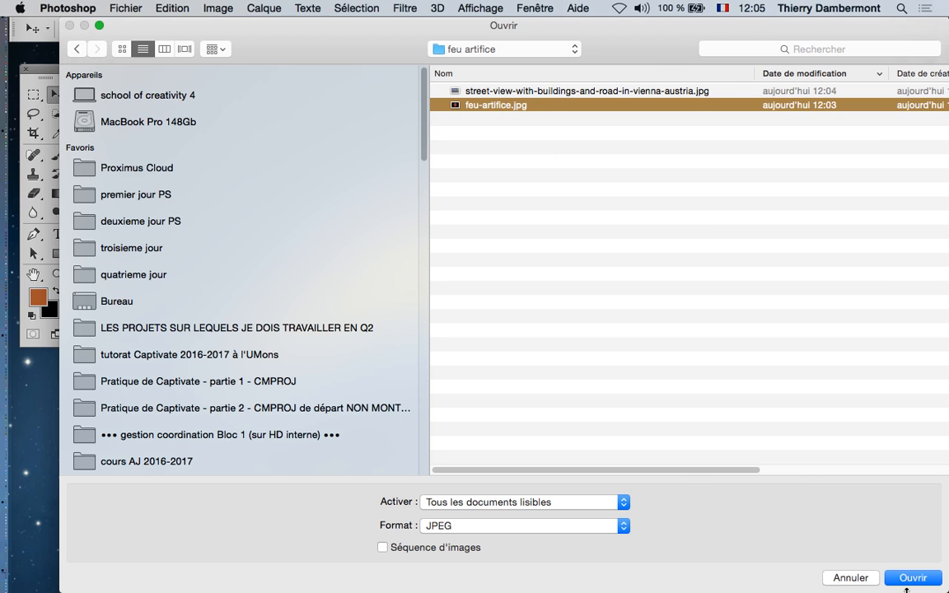
click(913, 578)
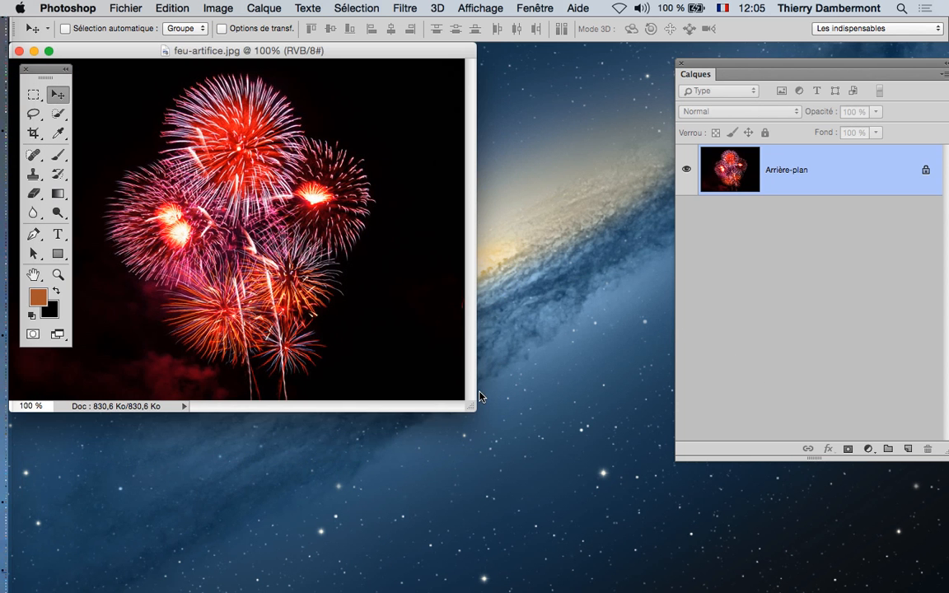
key(f)
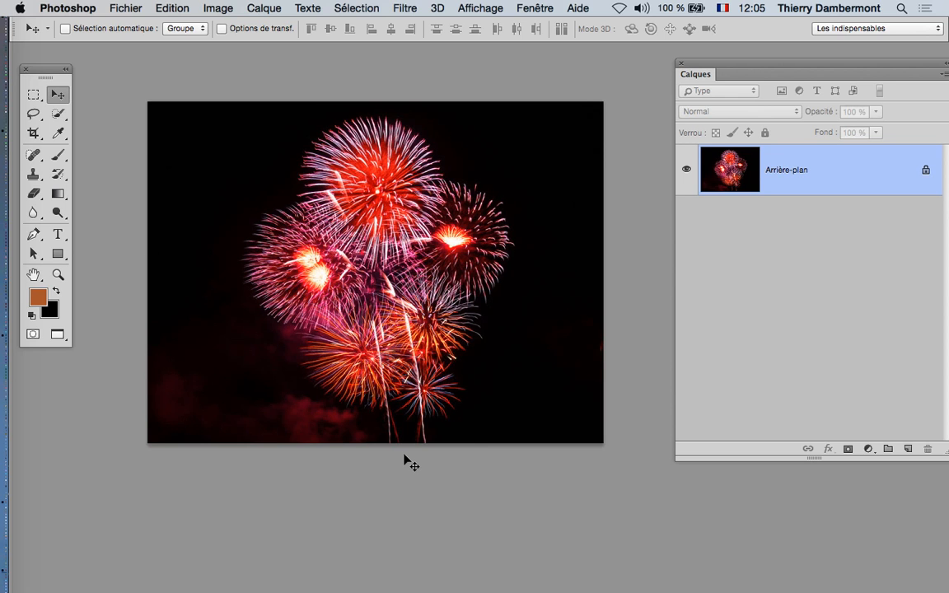
Step: Shorten and widen the layers panel near the fireworks, and convert the locked background into a regular layer
scroll(380, 298, up, 4)
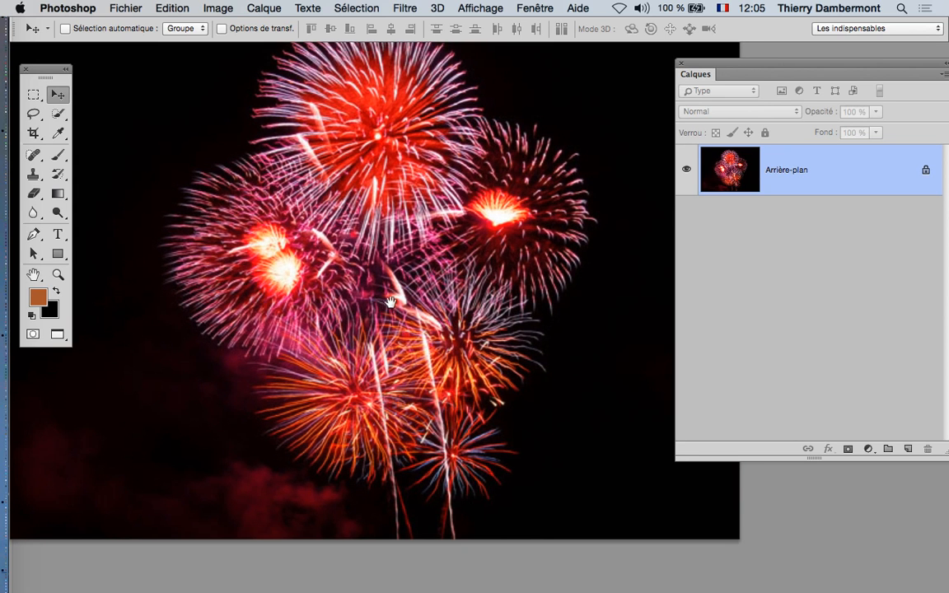
drag(381, 298, 370, 355)
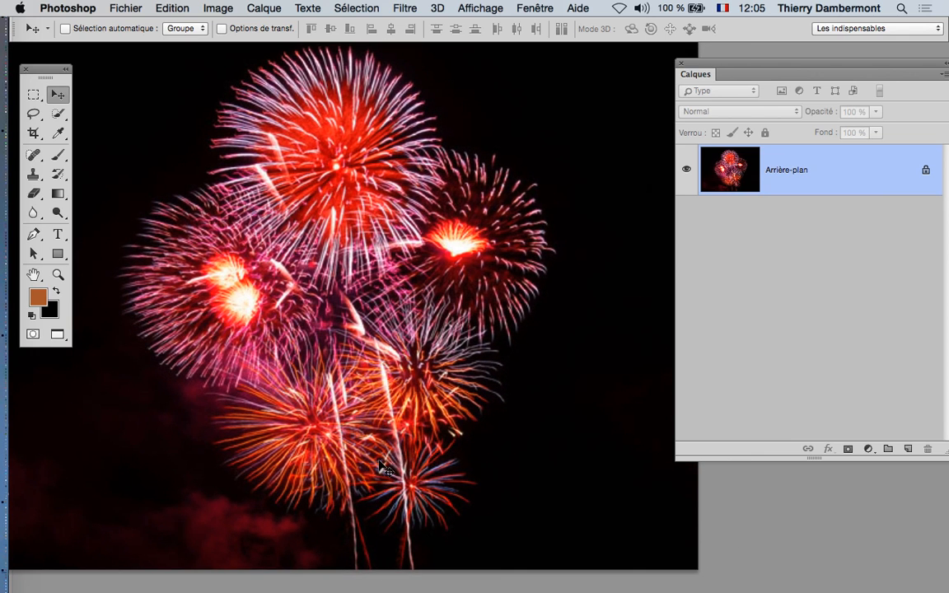
drag(718, 68, 639, 64)
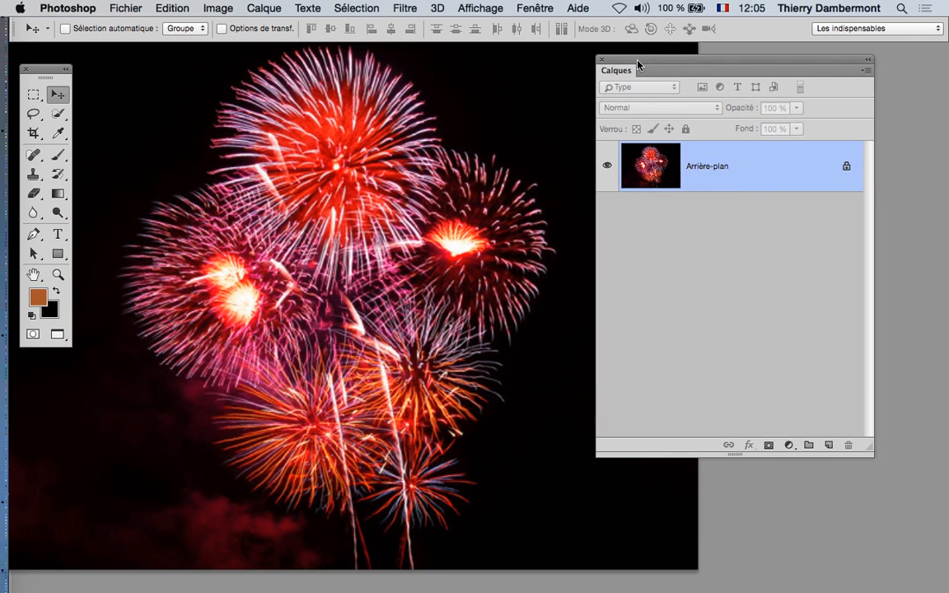
drag(869, 453, 907, 290)
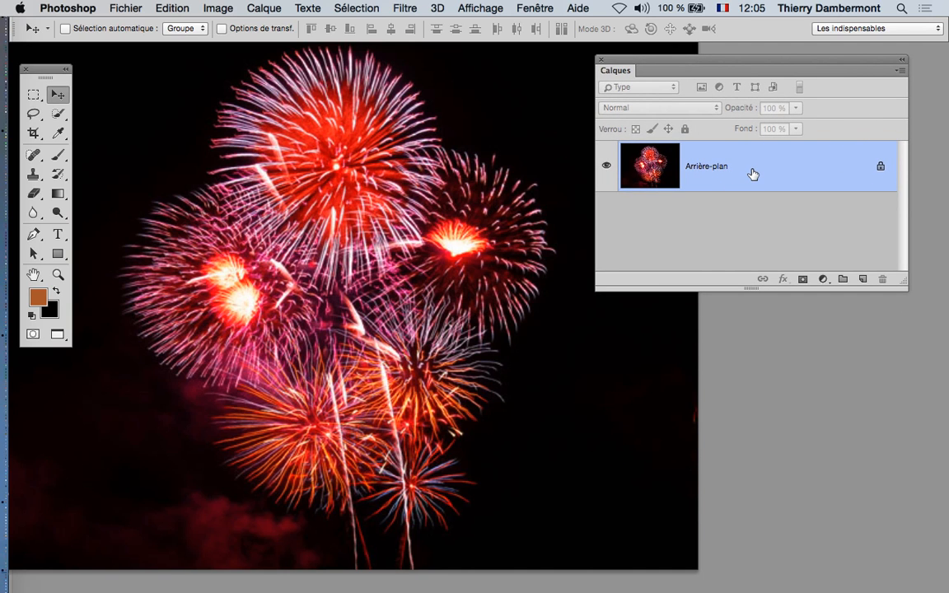
double_click(752, 169)
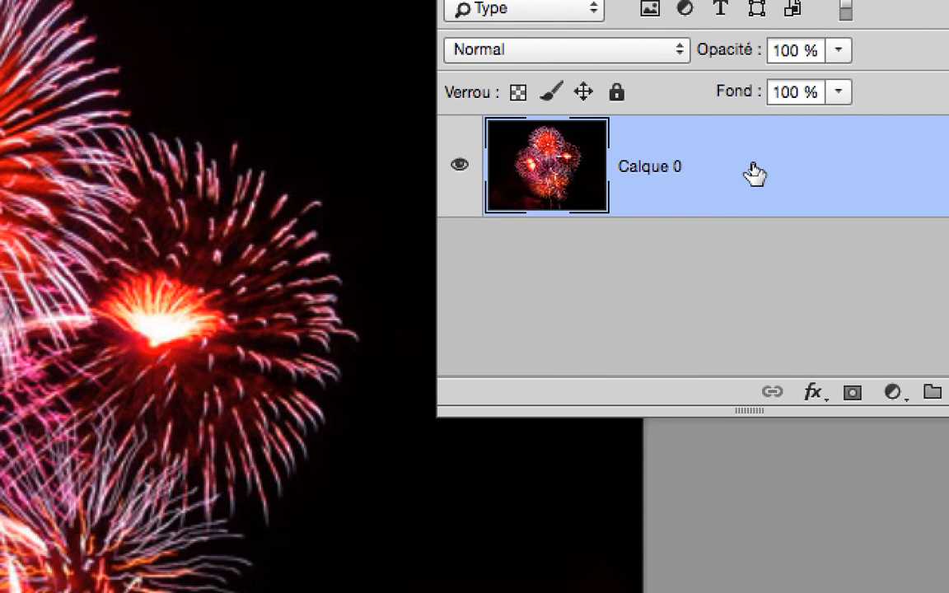
Step: Try hiding the fireworks layer's dark tones with its blending options, setting the black threshold of Ce calque to 66
double_click(755, 173)
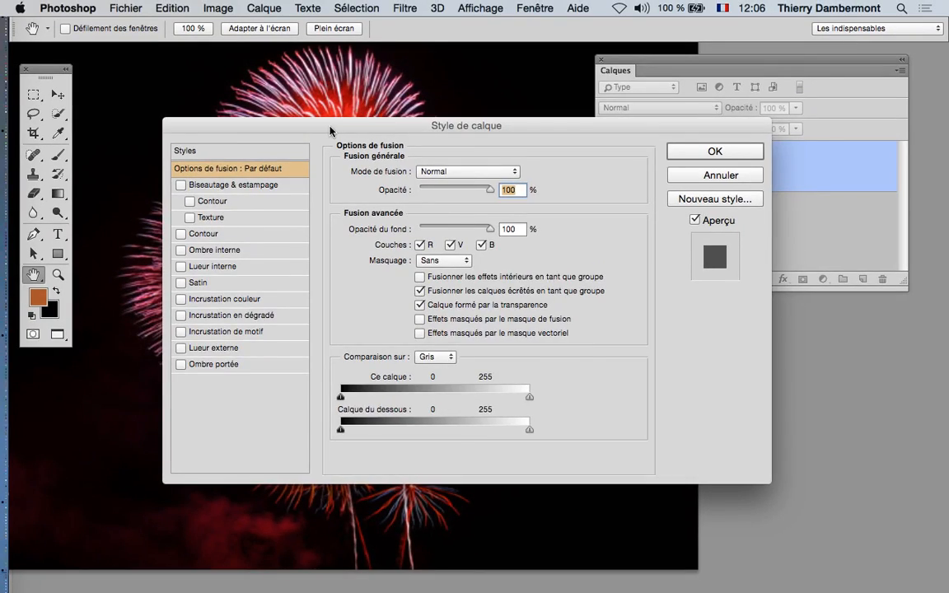
drag(330, 132, 672, 69)
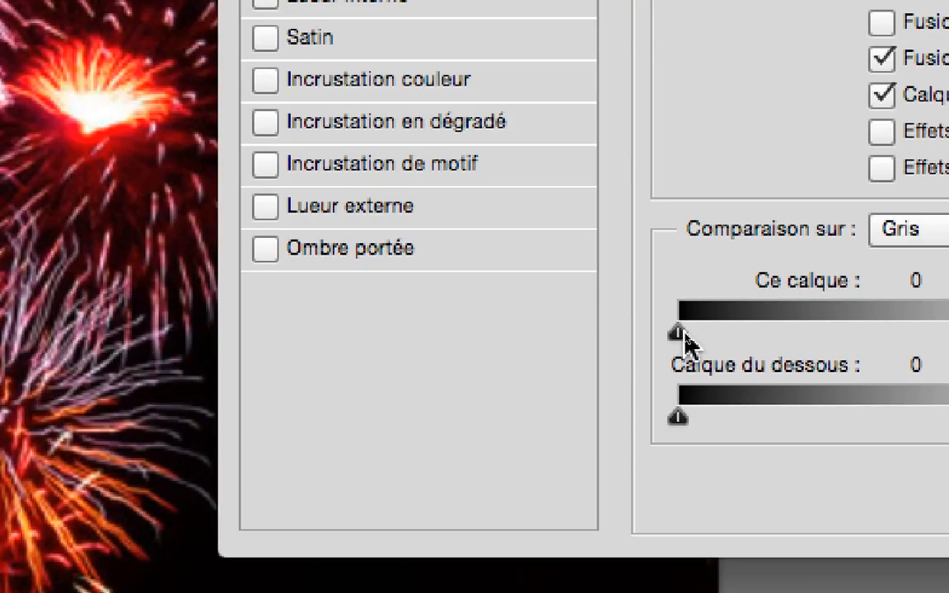
drag(685, 340, 731, 335)
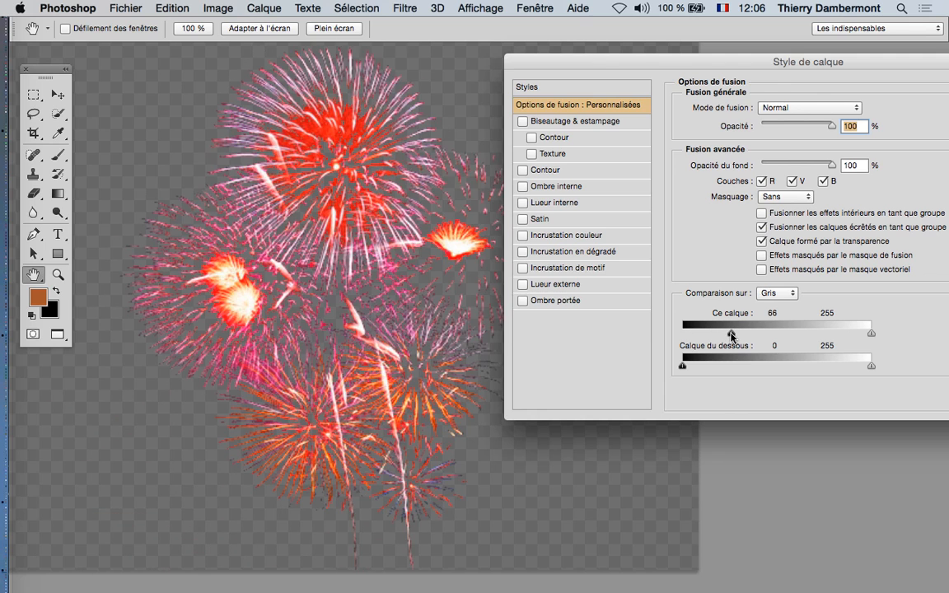
drag(772, 65, 577, 62)
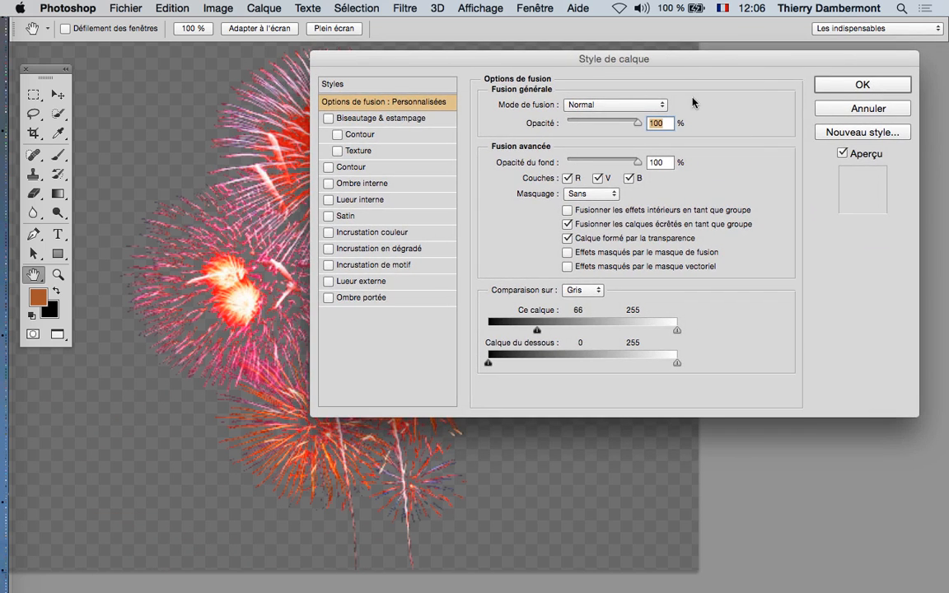
click(829, 111)
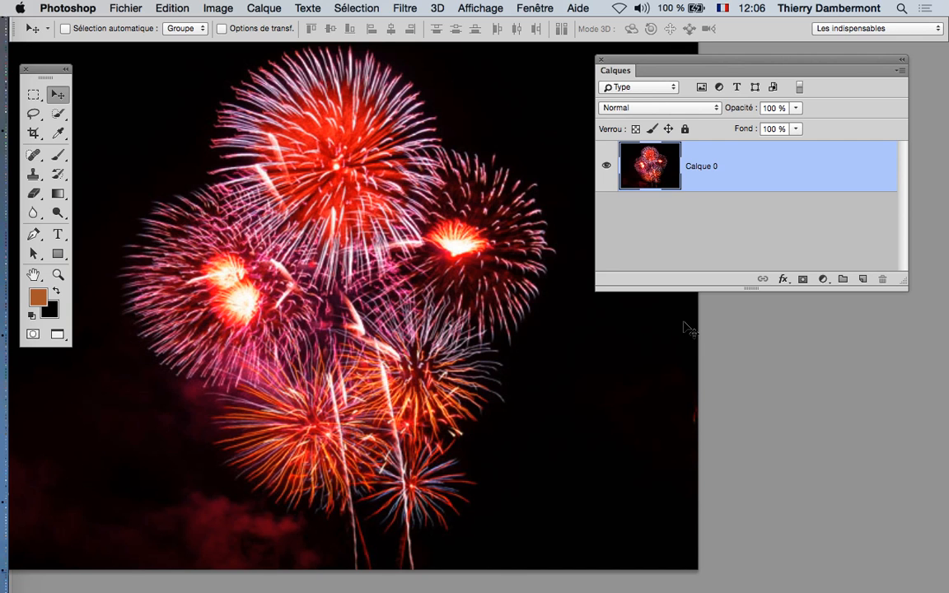
Step: Show the channels panel and place it beside the fireworks with all channels visible, moving the layers panel aside
click(537, 7)
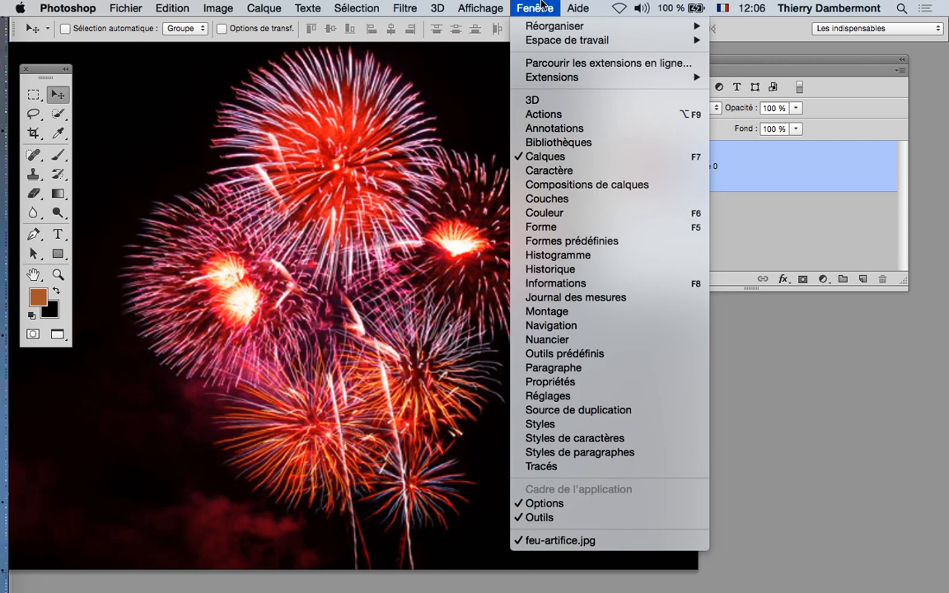
click(549, 199)
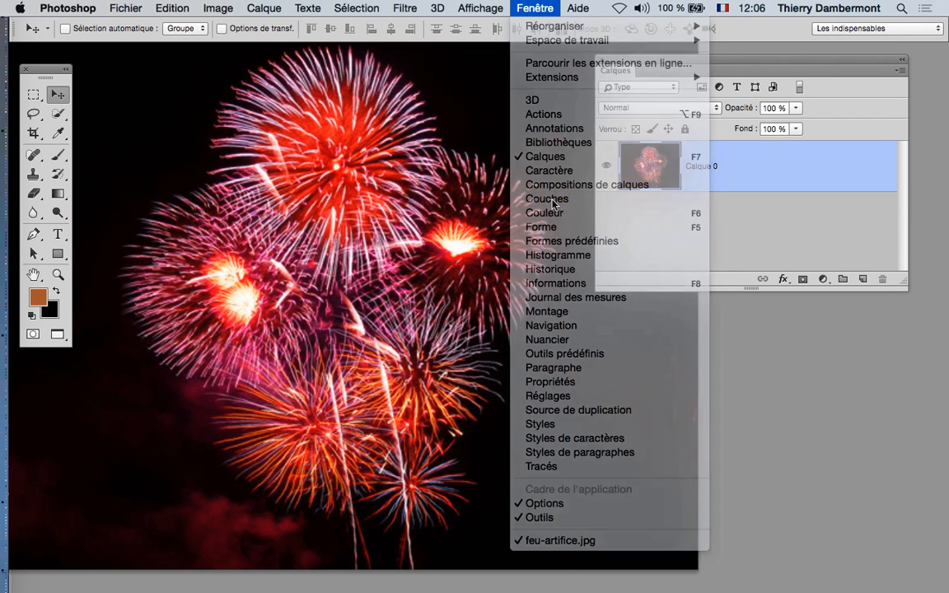
drag(618, 70, 810, 94)
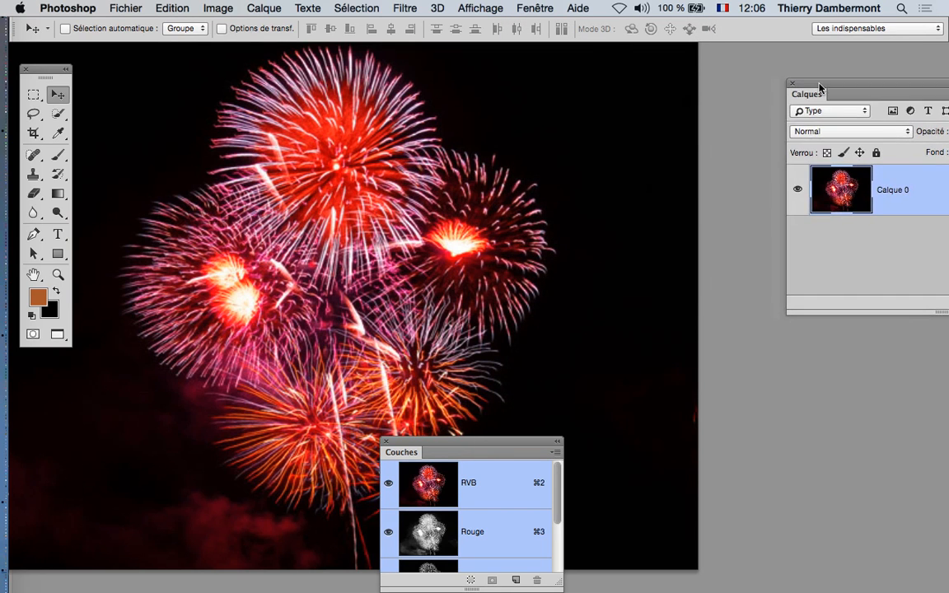
drag(407, 313, 595, 98)
Step: Compare the red, green and blue channels of the fireworks image for contrast between the bursts and the smoky sky
click(674, 192)
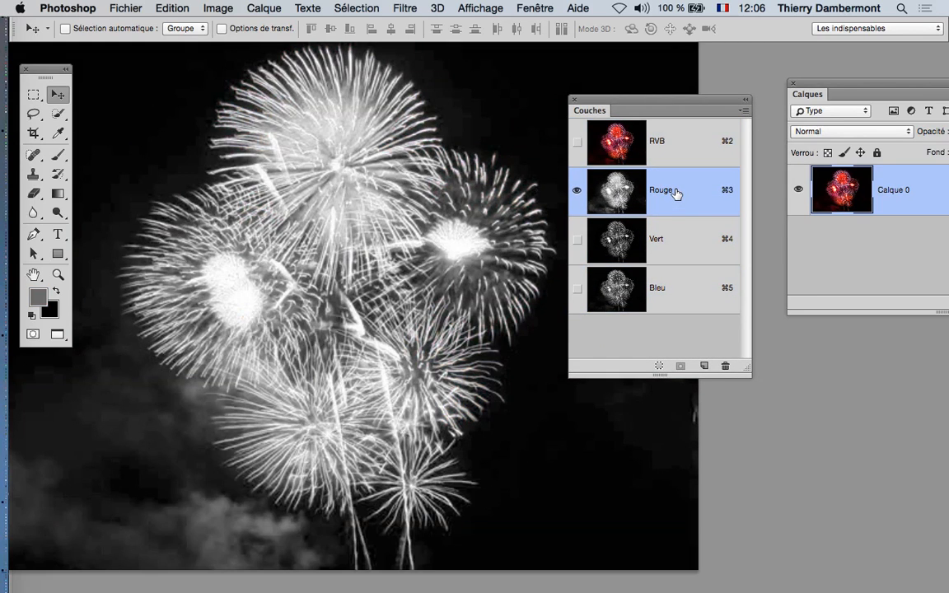
click(681, 239)
click(671, 286)
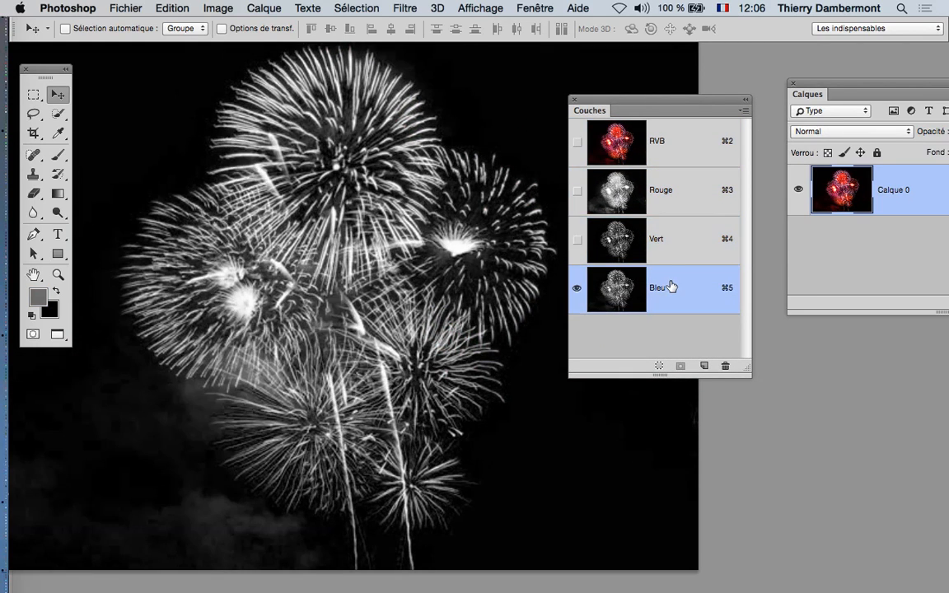
click(674, 246)
click(674, 196)
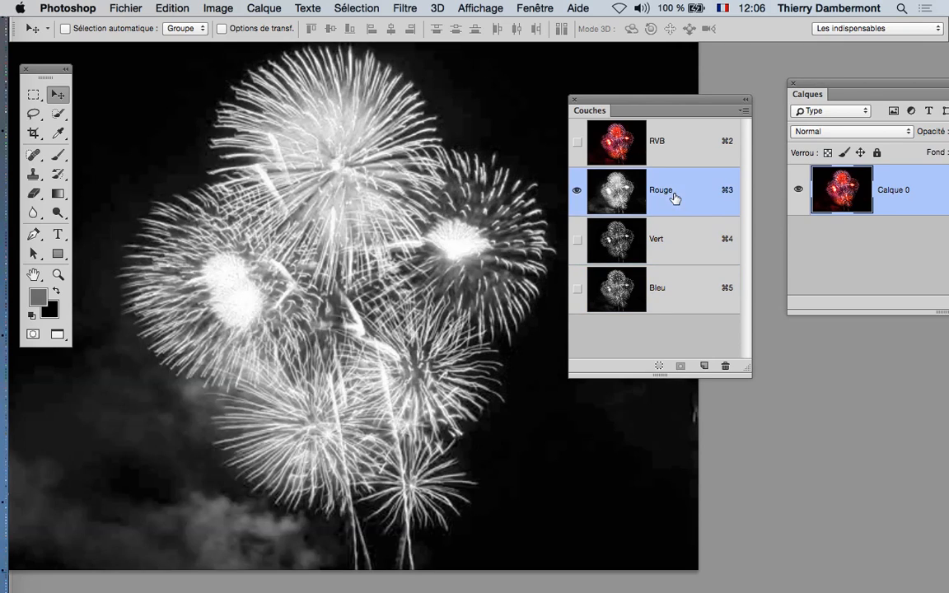
click(672, 245)
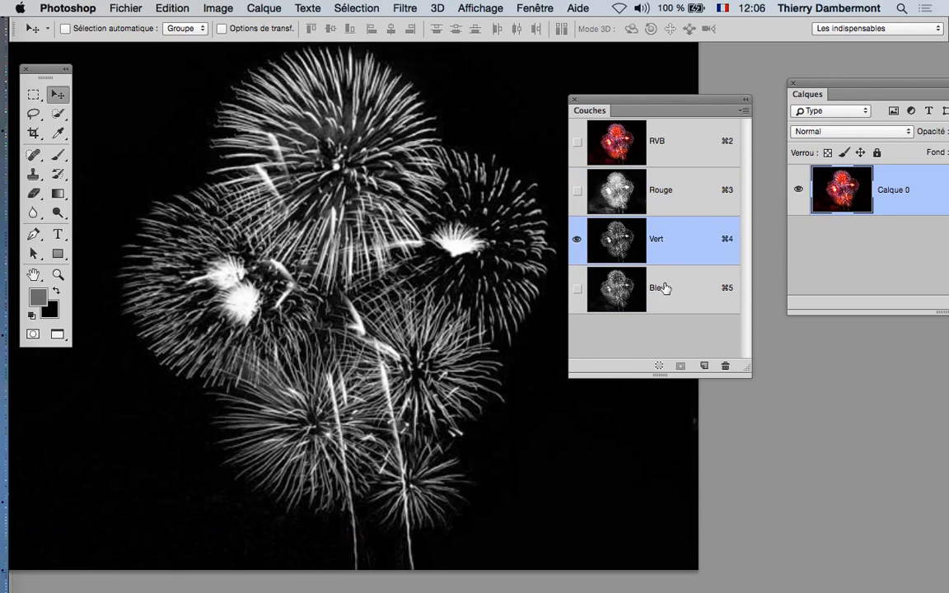
click(666, 289)
click(671, 255)
click(670, 203)
click(672, 248)
click(677, 206)
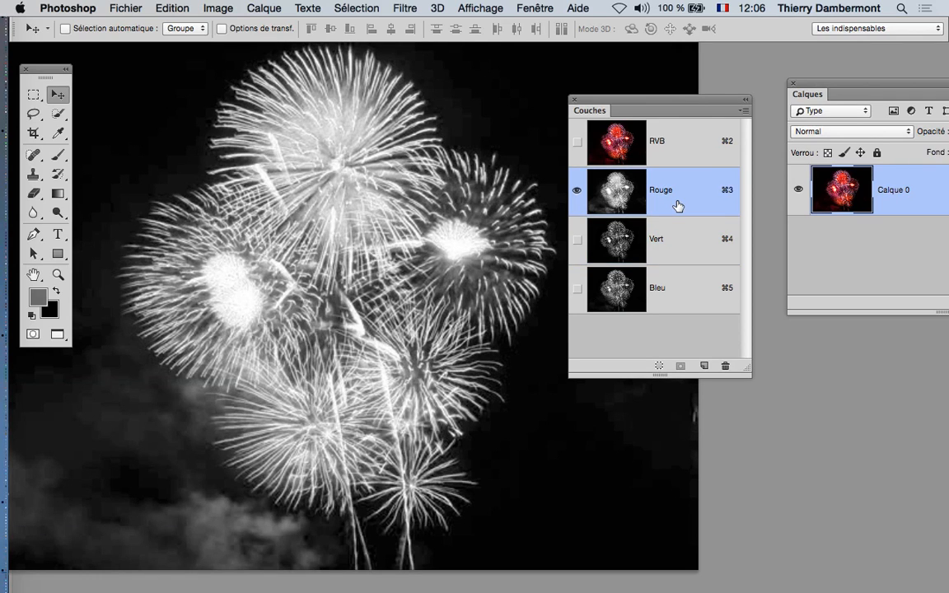
click(673, 250)
click(670, 294)
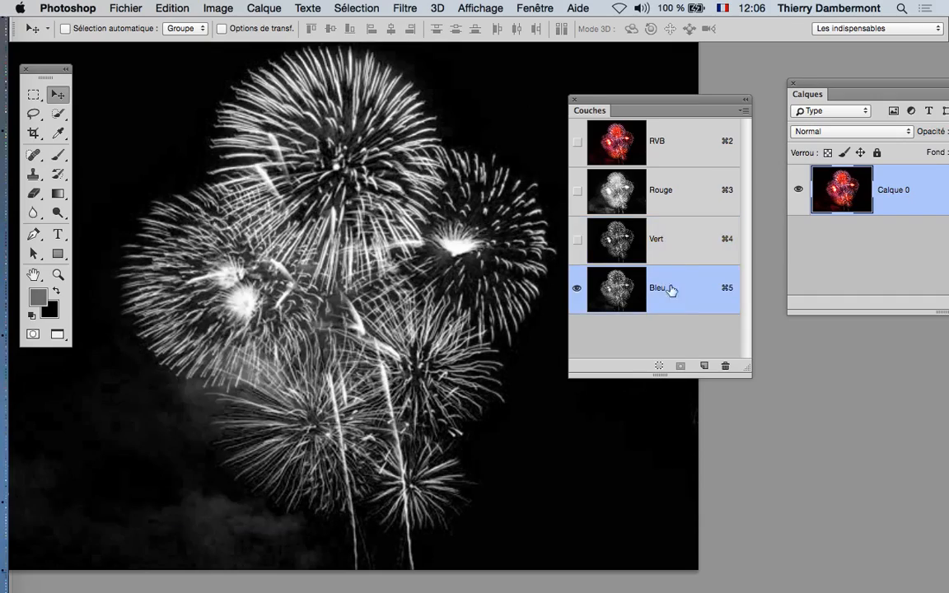
Step: Display all channels of the fireworks image together, move the channels panel aside and bring the layers panel beside the bursts
click(672, 256)
click(675, 141)
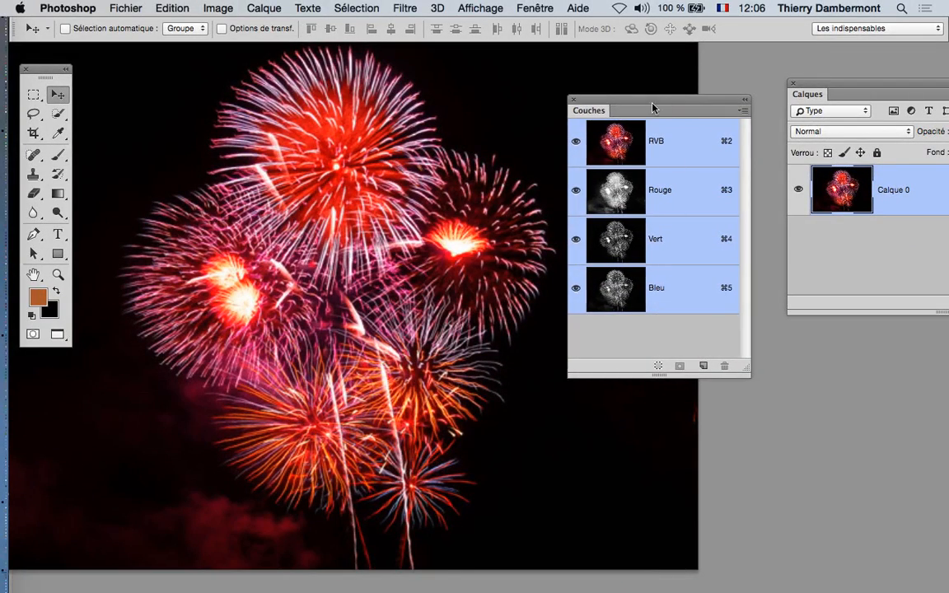
drag(653, 106, 74, 446)
drag(821, 91, 552, 76)
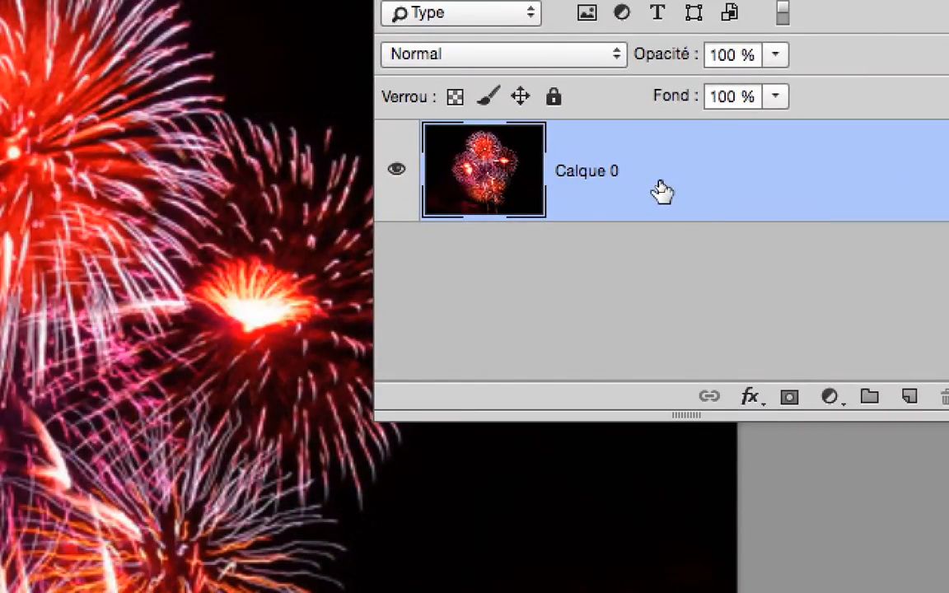
Step: Hide the fireworks layer's dark tones through its blending options, comparing on Vert with the black threshold of Ce calque at 40
double_click(663, 192)
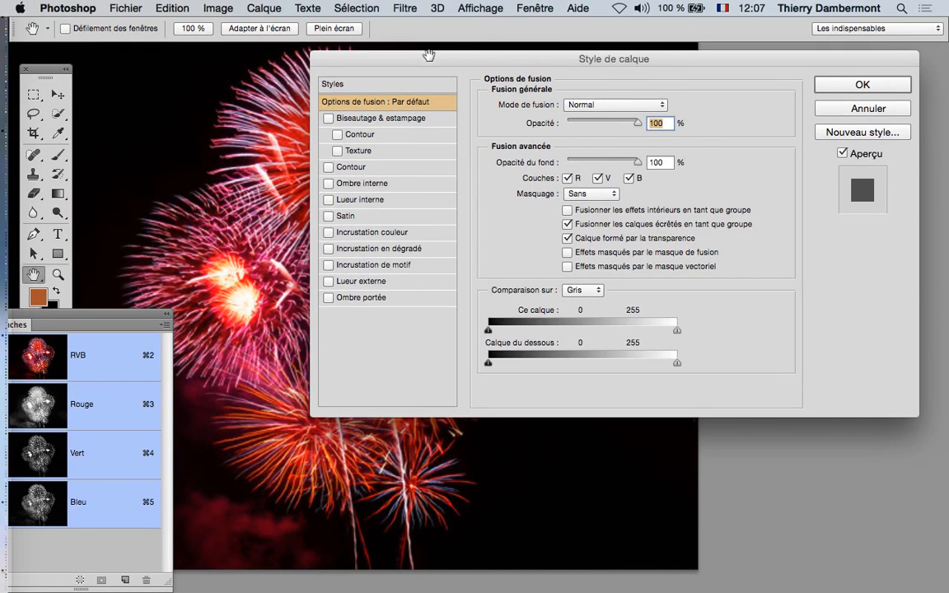
drag(409, 47, 628, 50)
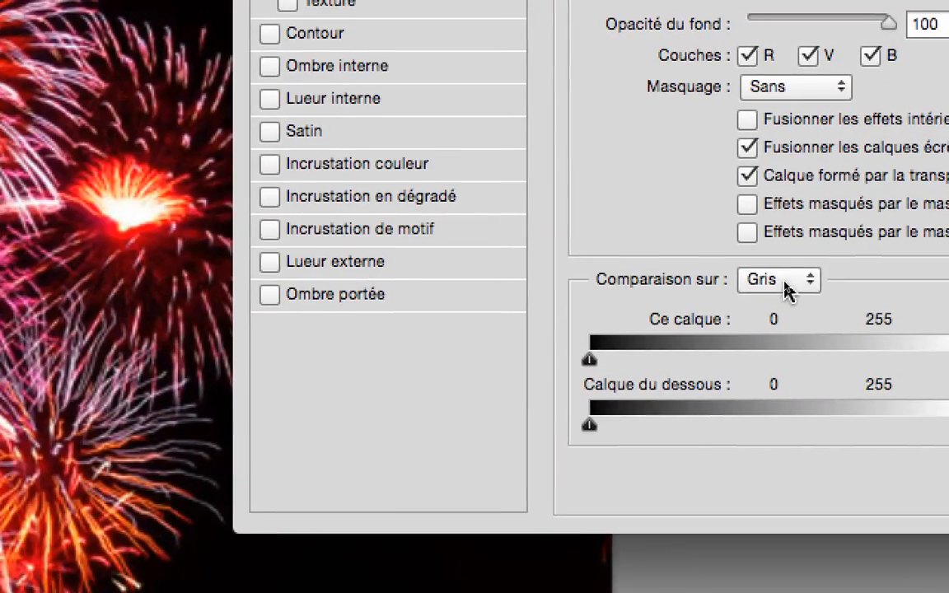
click(783, 283)
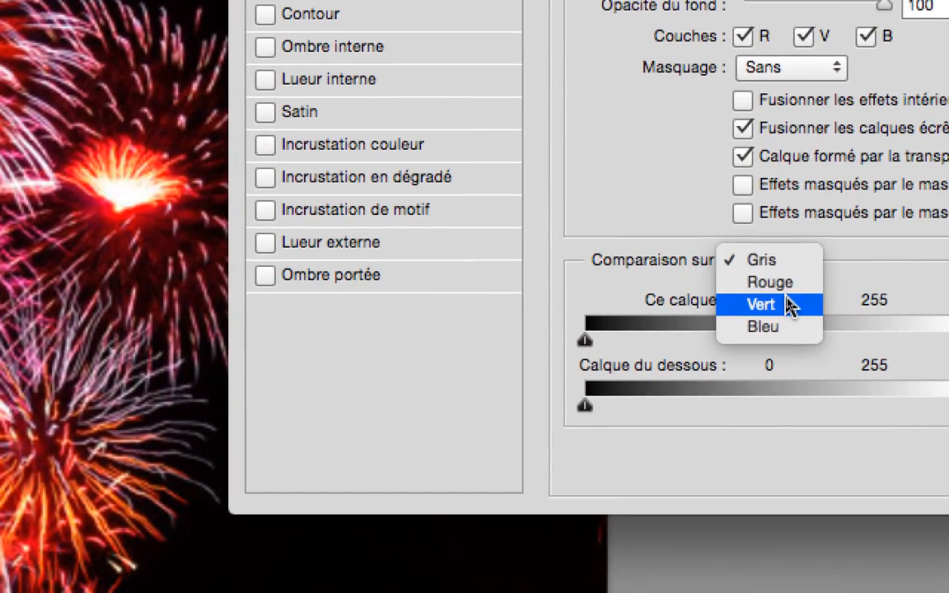
click(790, 309)
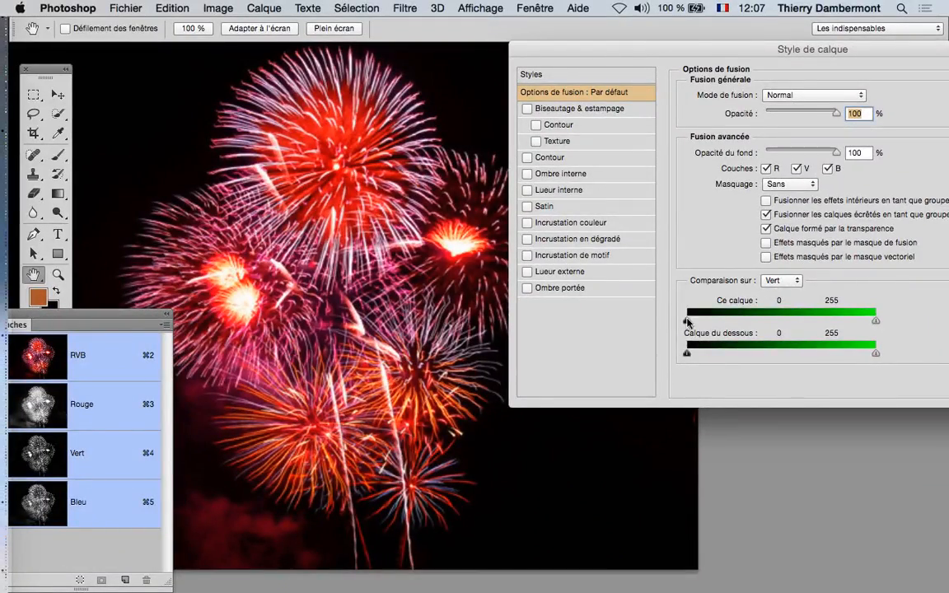
drag(598, 361, 702, 368)
drag(739, 323, 716, 320)
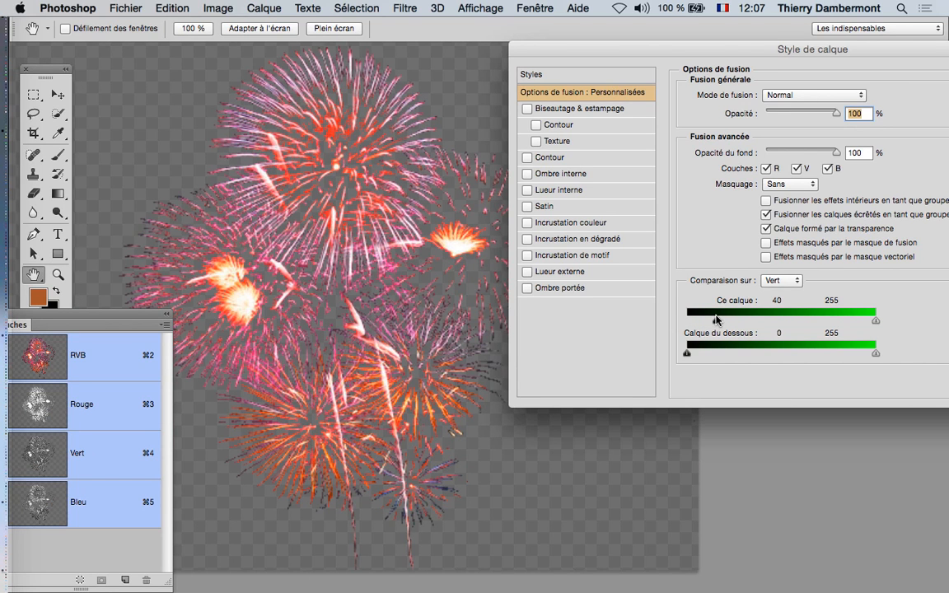
drag(861, 50, 665, 49)
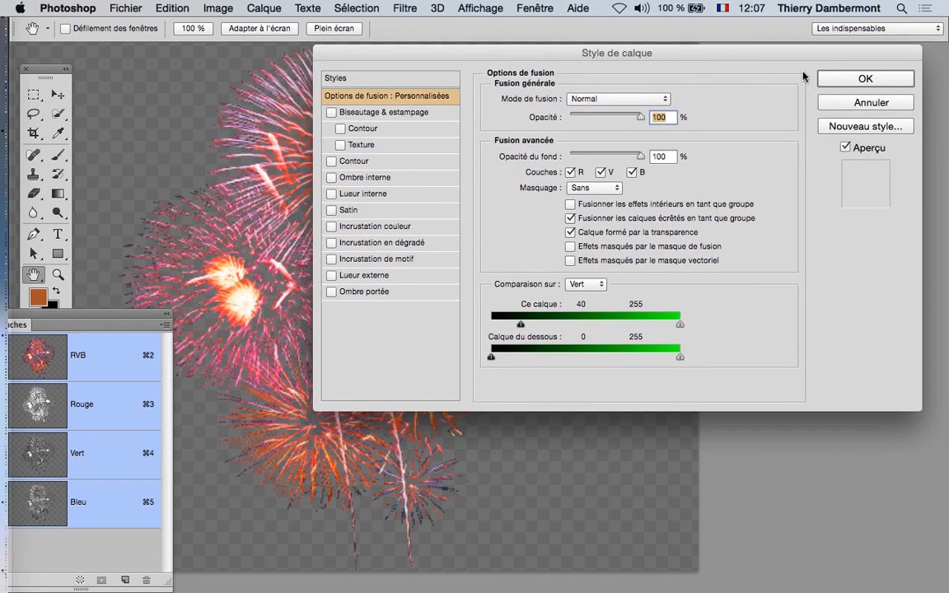
click(837, 79)
Step: Show the fireworks image in a tall, narrow floating window, place it beside the free desktop space and close the layers panel
scroll(419, 272, down, 2)
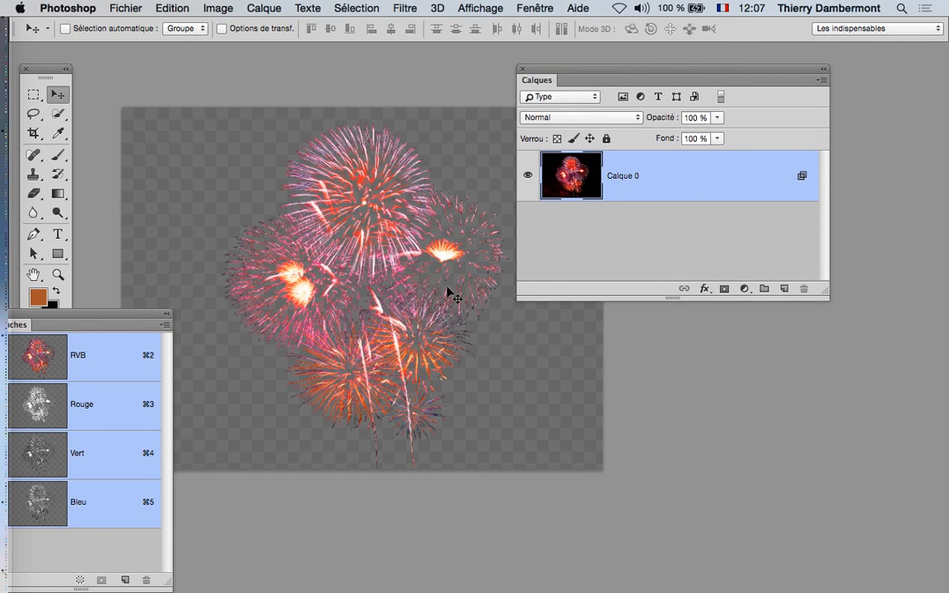
key(f)
key(f)
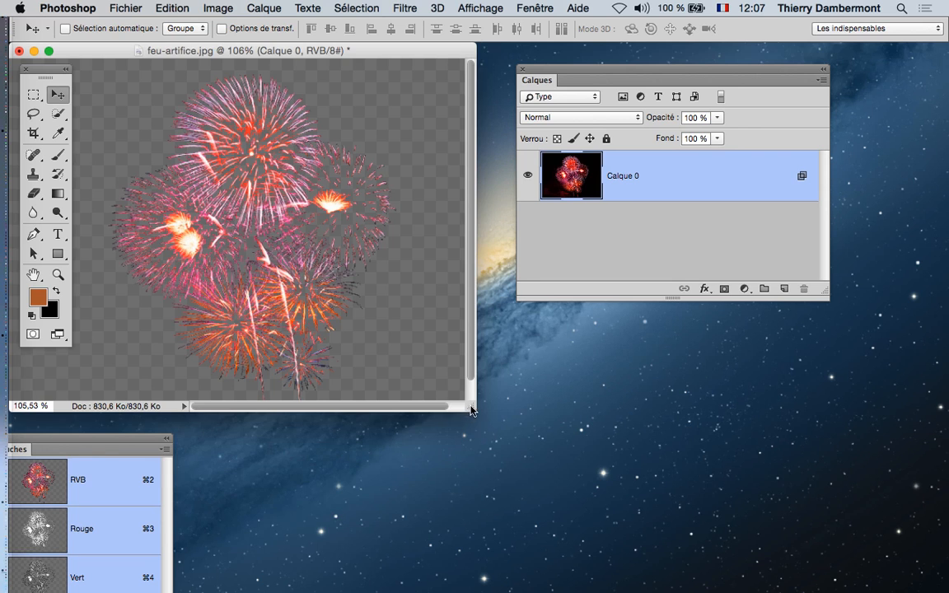
drag(472, 411, 360, 590)
drag(297, 52, 845, 54)
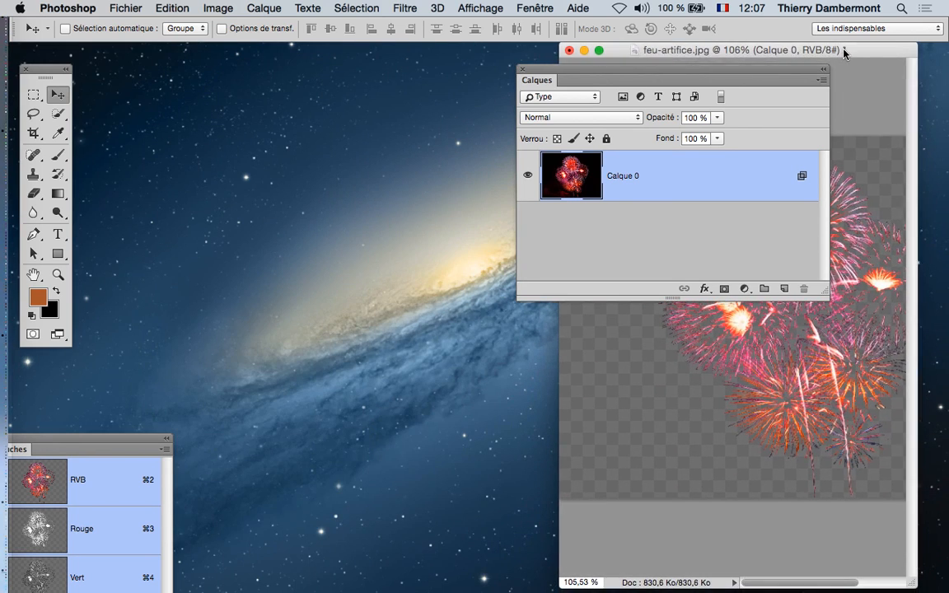
click(524, 71)
scroll(657, 214, right, 5)
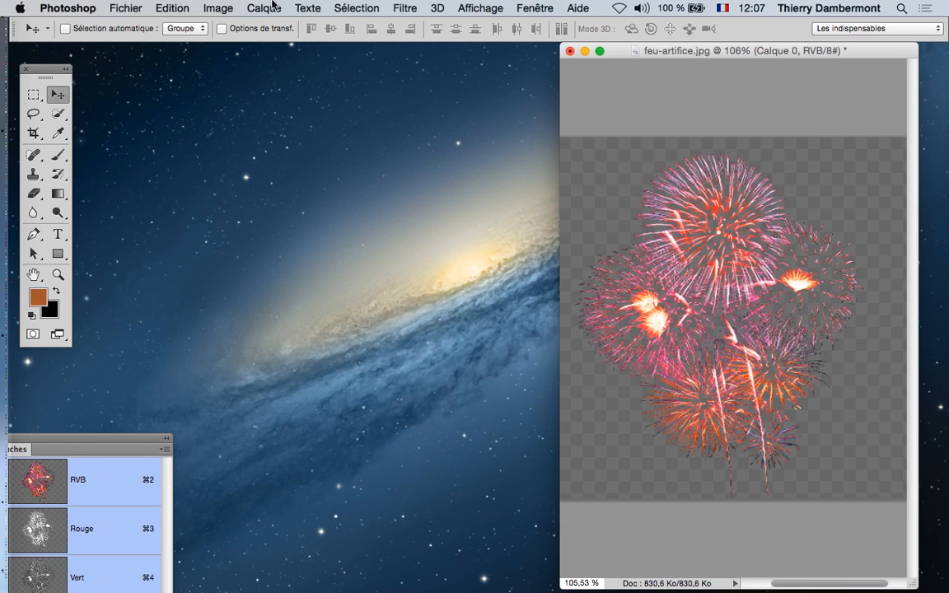
Step: Duplicate the fireworks document and place the copy in its own window next to the original
click(264, 9)
mouse_move(219, 8)
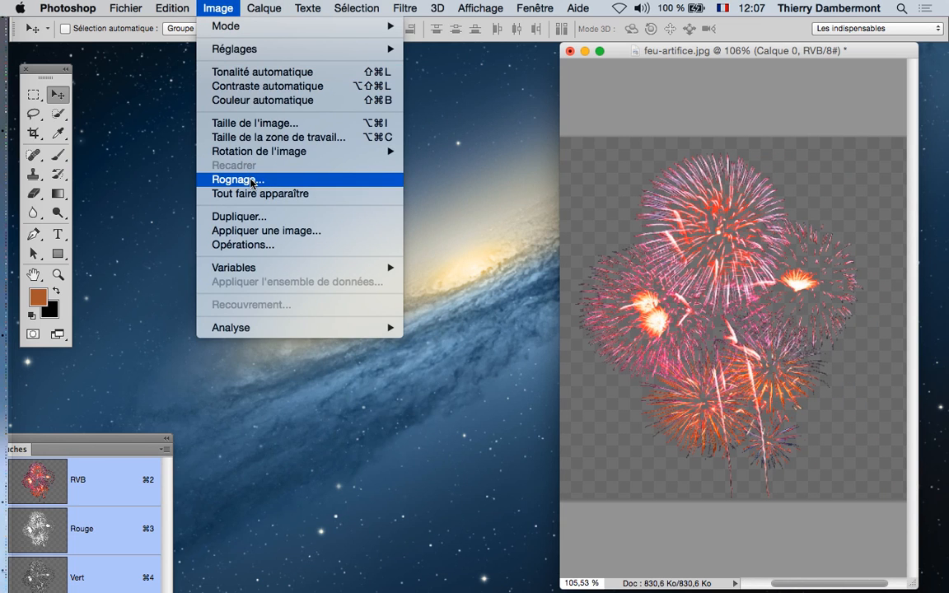
click(232, 216)
click(614, 270)
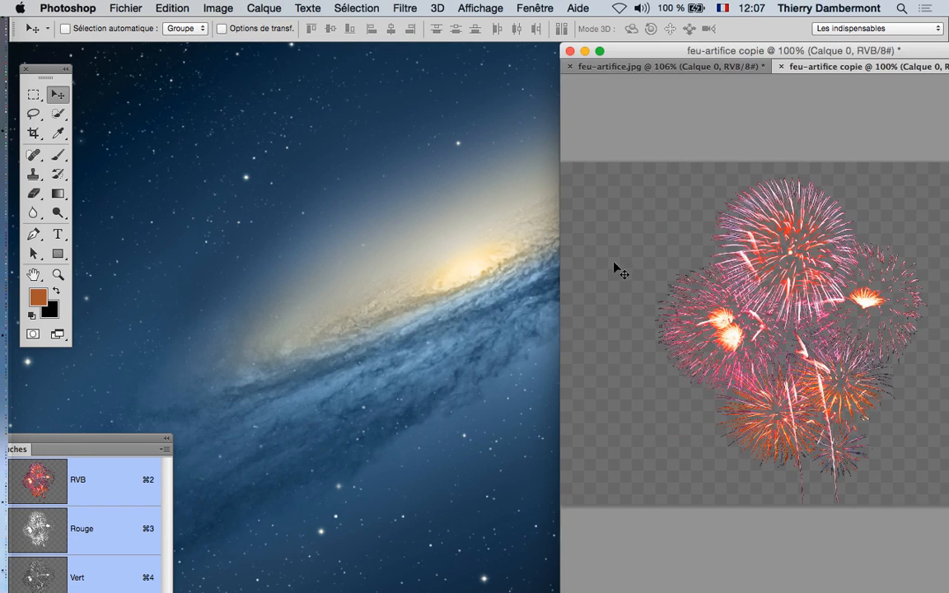
drag(825, 67, 177, 64)
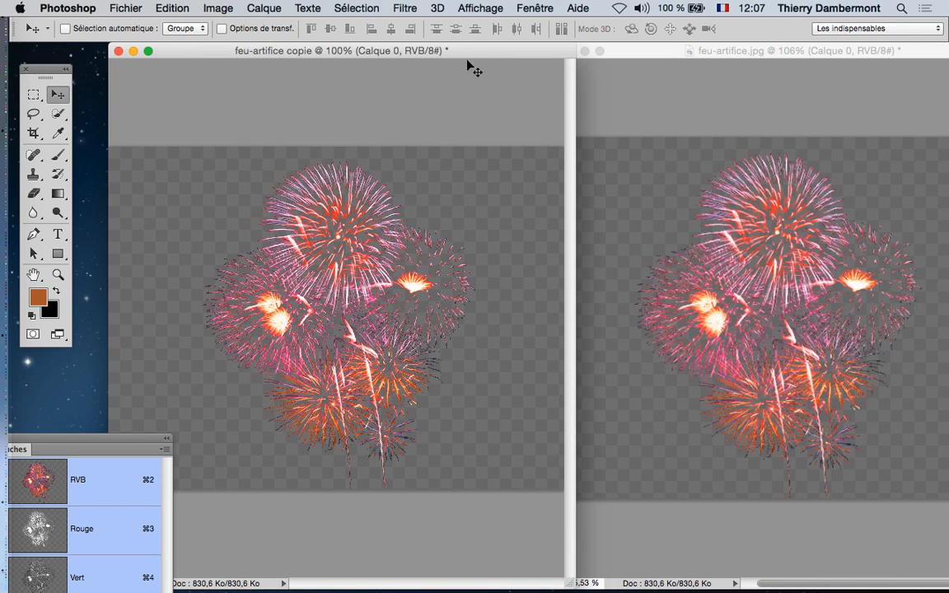
drag(470, 51, 433, 51)
Step: Show the layers panel and open the blending options of the copy's fireworks layer
click(534, 8)
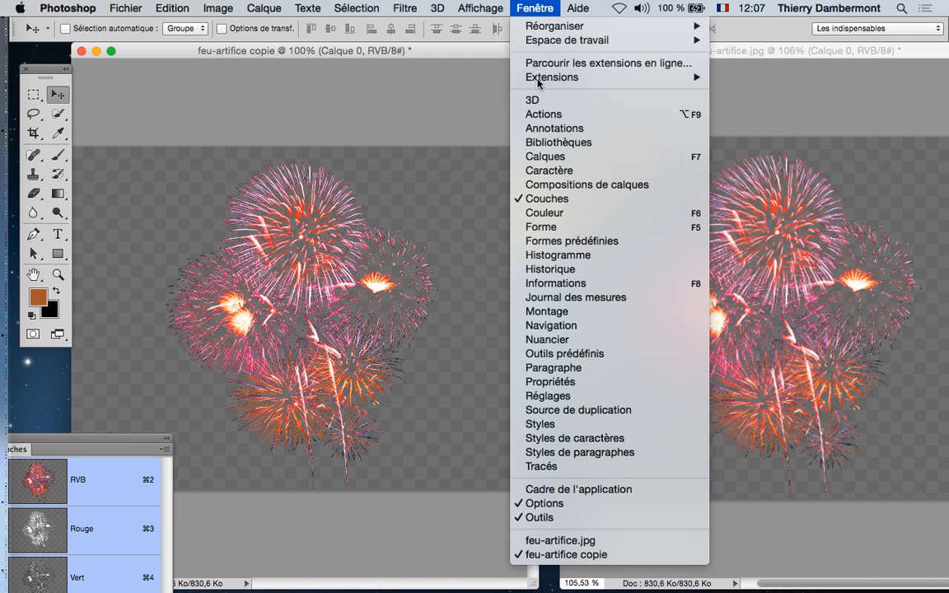
click(544, 157)
double_click(590, 161)
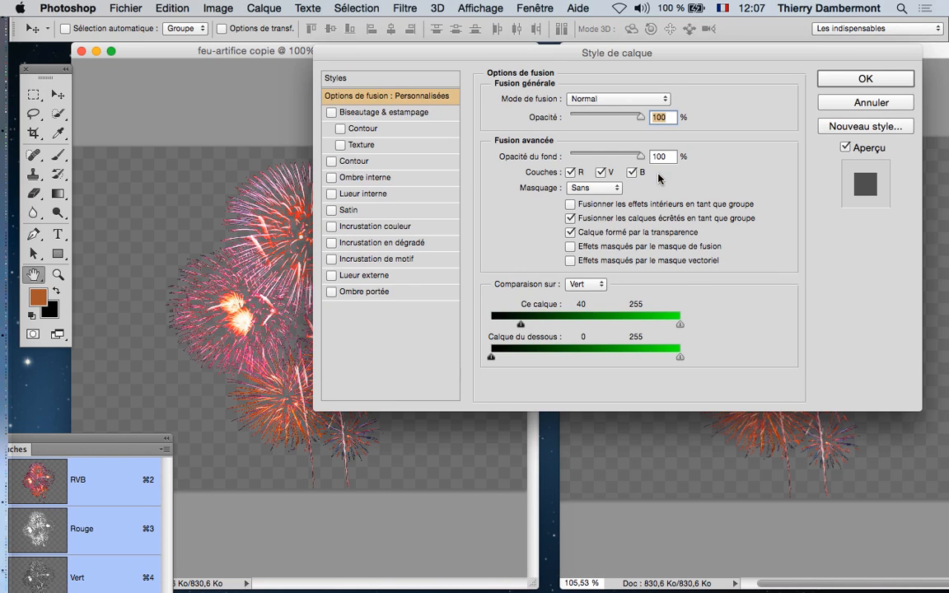
Step: Try comparing the copy's layer on Gris with a Ce calque black threshold of 54, moving the dialog and layers panel off the bursts
mouse_move(525, 324)
mouse_down()
mouse_move(492, 324)
mouse_move(531, 323)
mouse_up()
click(586, 284)
click(577, 254)
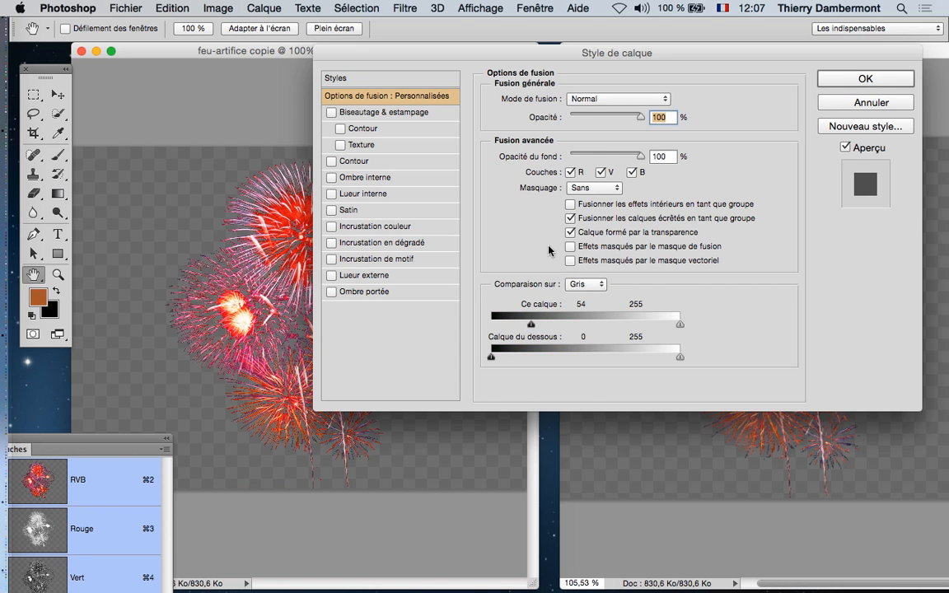
drag(529, 59, 574, 317)
mouse_move(550, 582)
mouse_down()
mouse_move(564, 583)
mouse_move(550, 583)
mouse_up()
drag(554, 82, 131, 399)
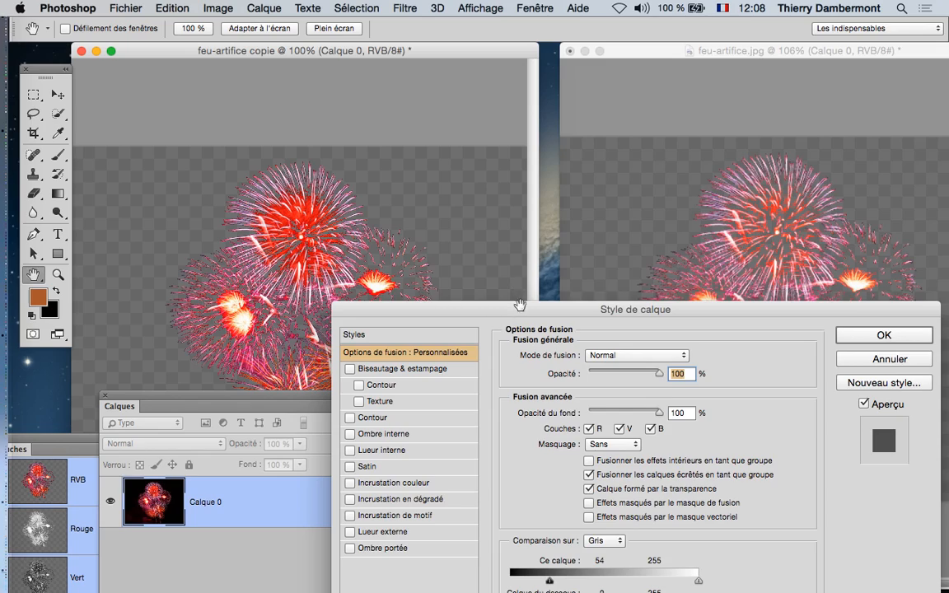
drag(521, 312, 659, 39)
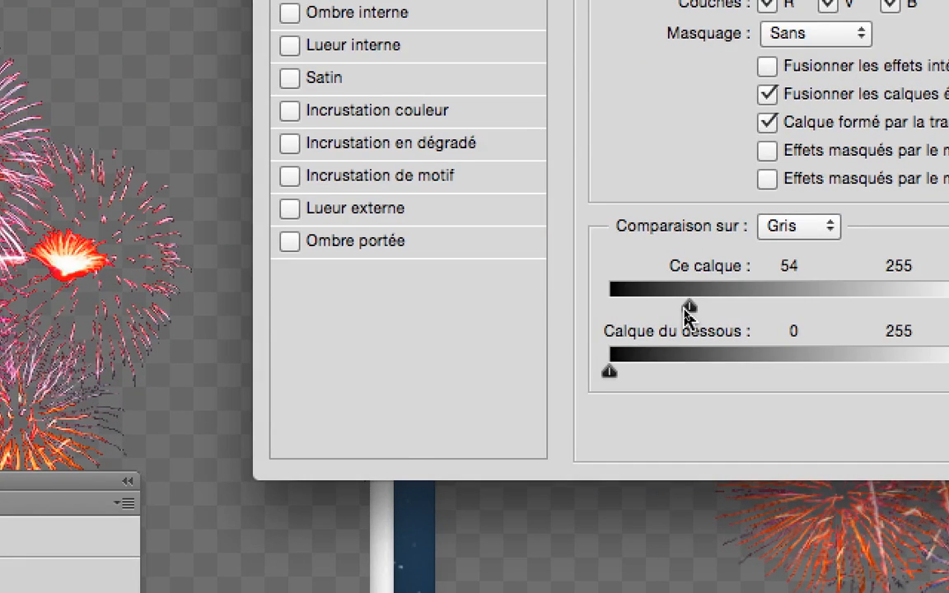
Step: Try softening the copy's grey-based cutoff by splitting the black threshold of Ce calque to 34 / 126
drag(688, 309, 746, 313)
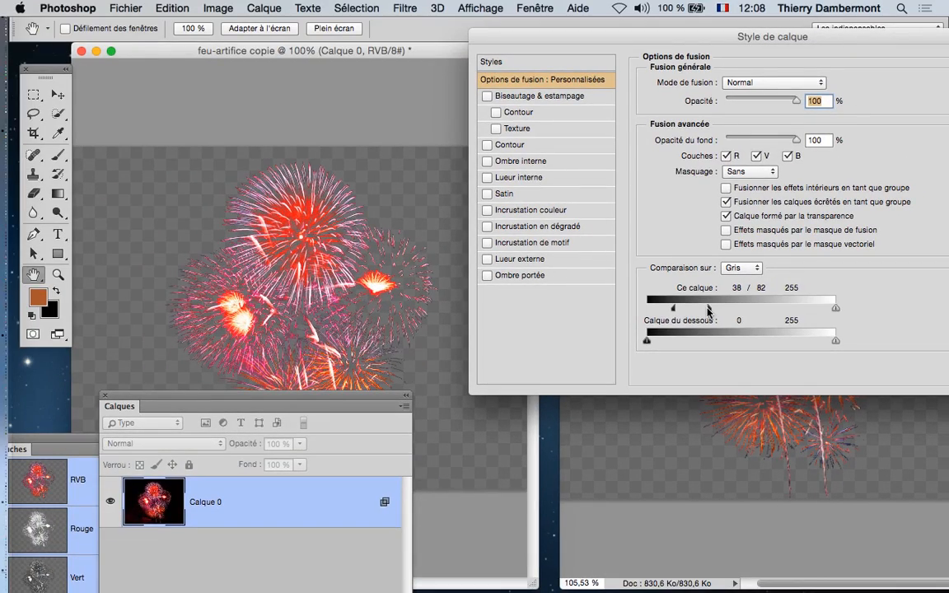
drag(675, 309, 723, 312)
drag(656, 309, 740, 308)
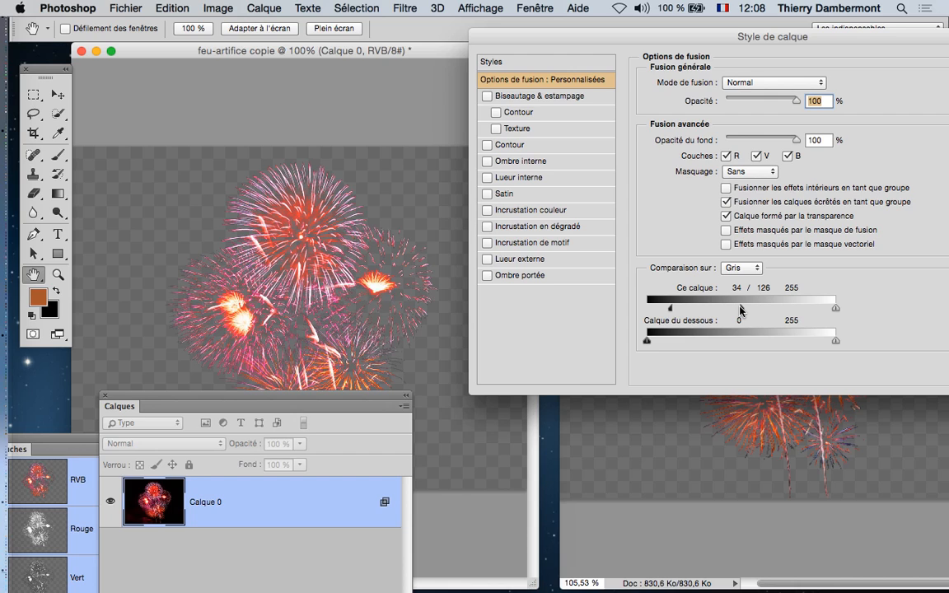
Step: Reset the copy's blending options and hide its dark tones by comparing on Rouge, with the Ce calque black threshold split to 45 / 119
drag(752, 31, 682, 142)
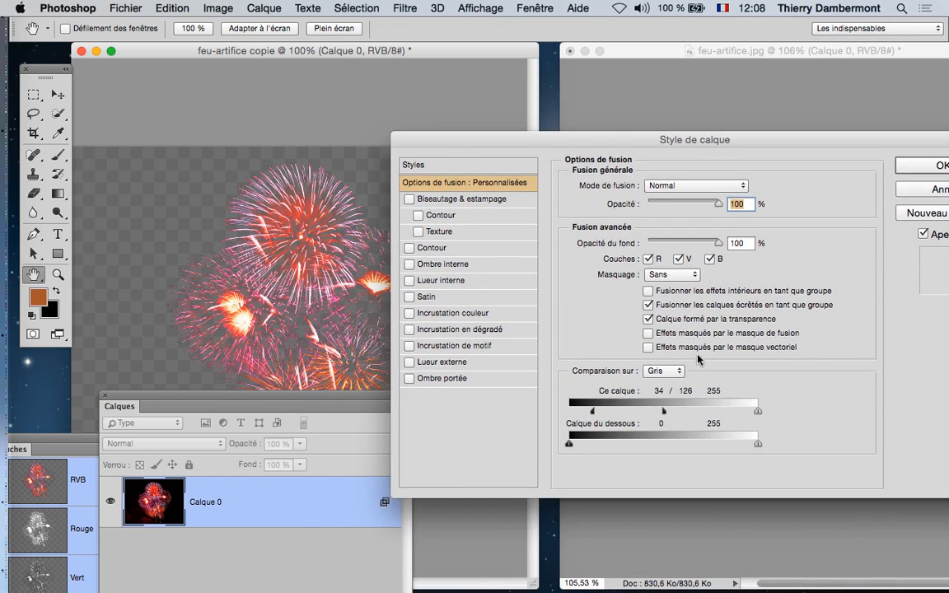
alt+click(933, 189)
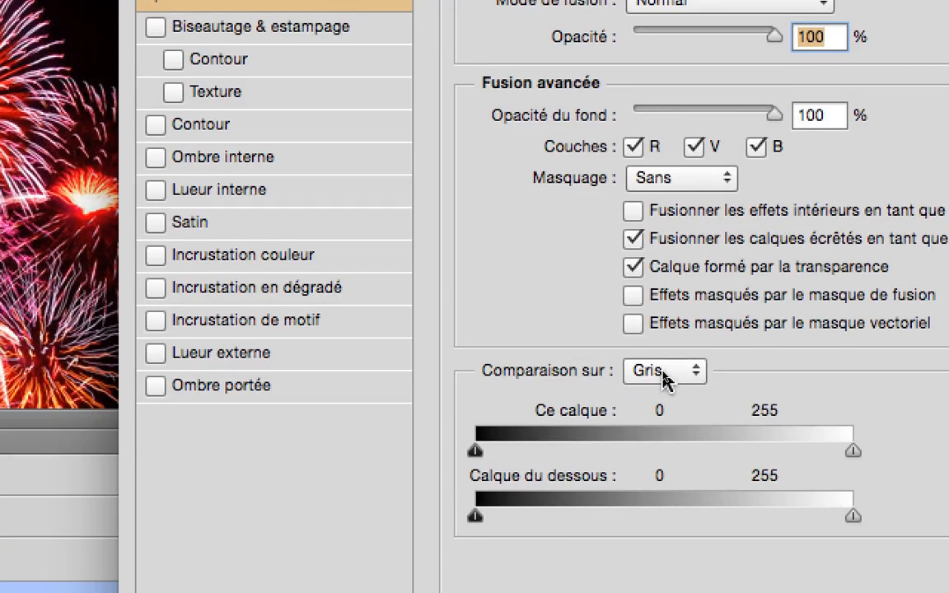
click(666, 380)
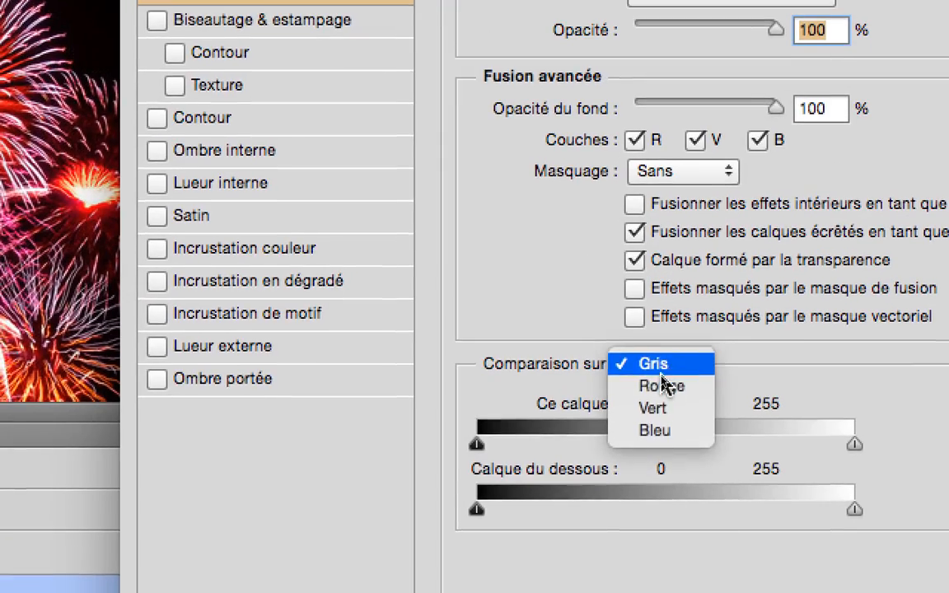
click(665, 394)
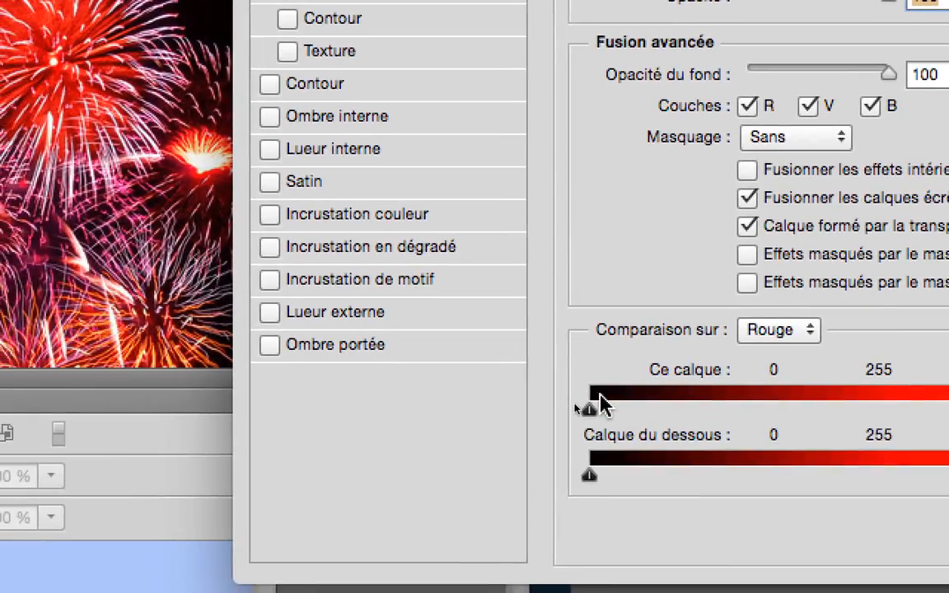
drag(590, 407, 664, 409)
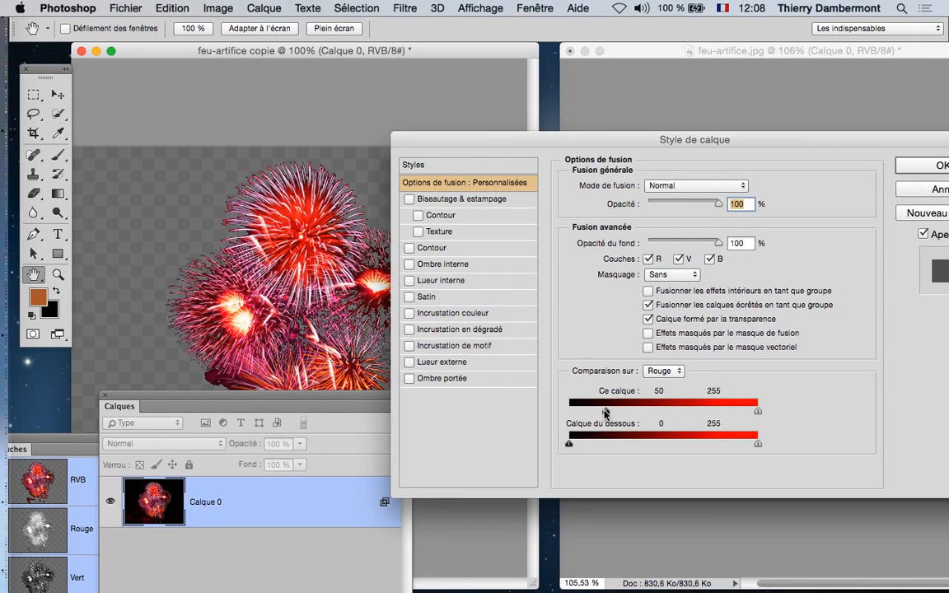
drag(608, 410, 658, 414)
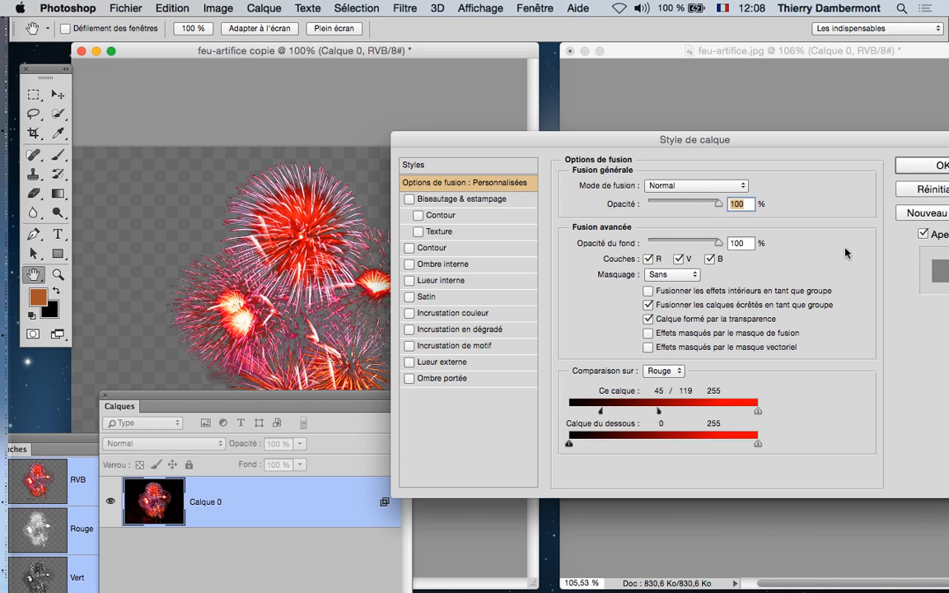
key(Return)
Step: Soften the original fireworks layer's green-based cutoff by splitting the black threshold of Ce calque to 40 / 70
click(745, 52)
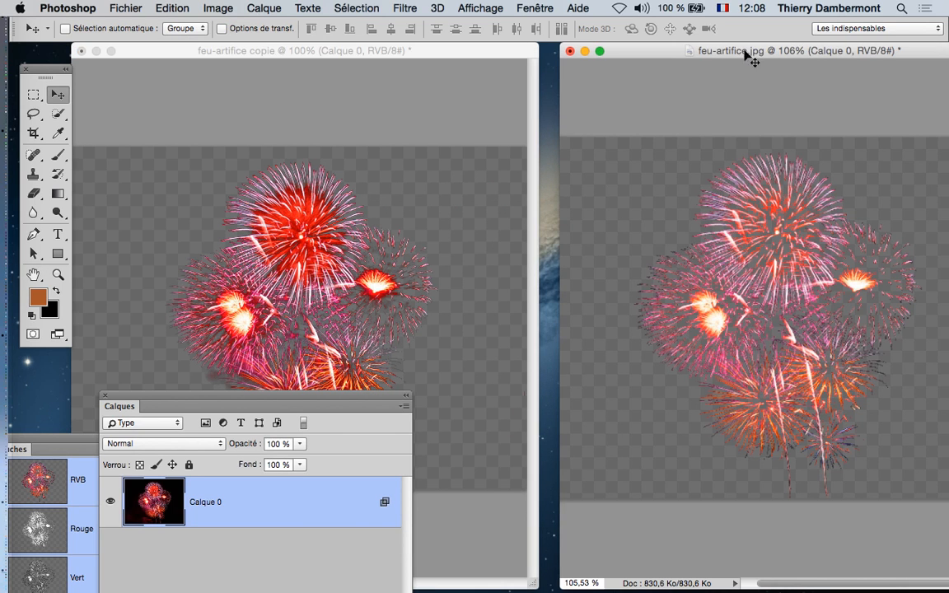
double_click(277, 501)
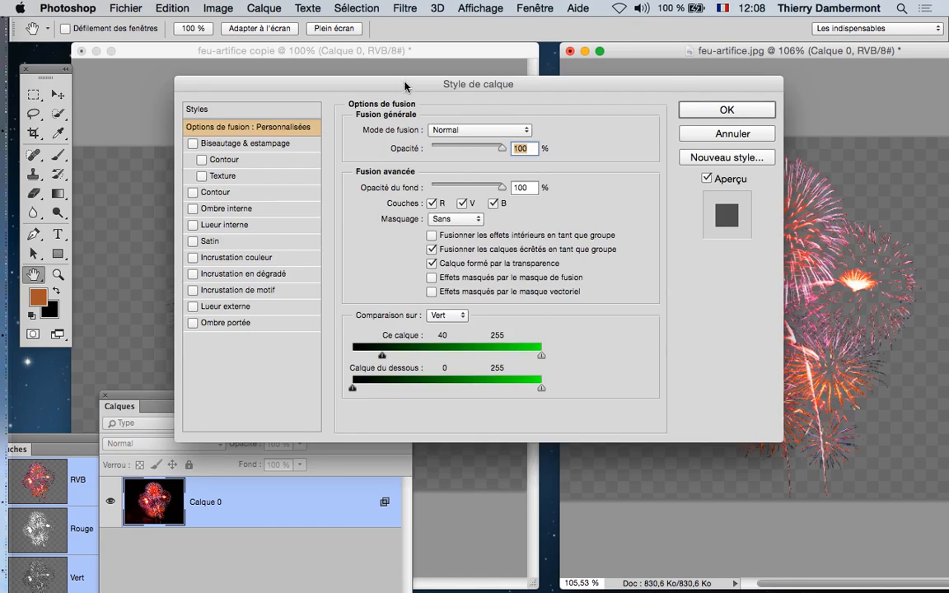
drag(405, 85, 732, 352)
drag(659, 350, 195, 38)
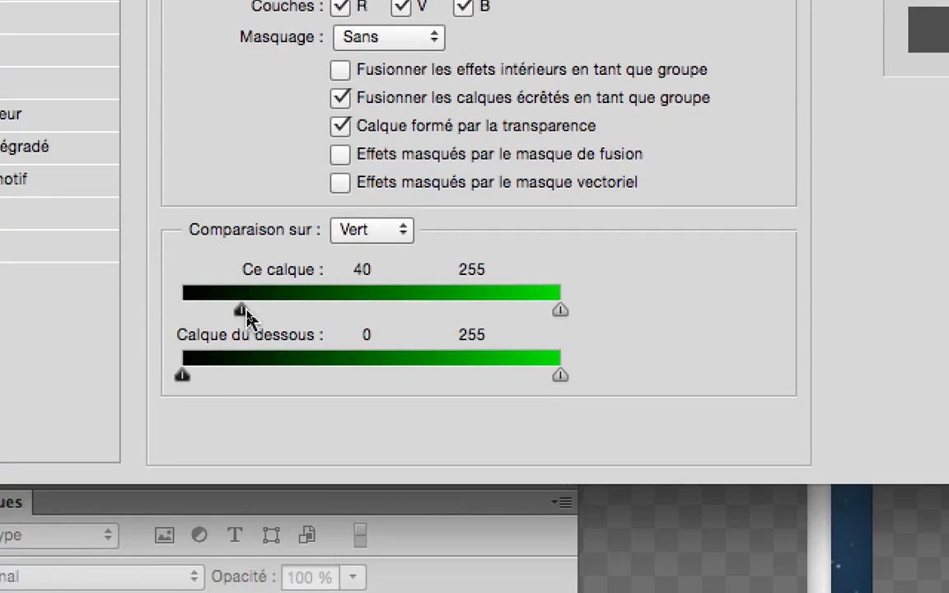
drag(244, 311, 286, 313)
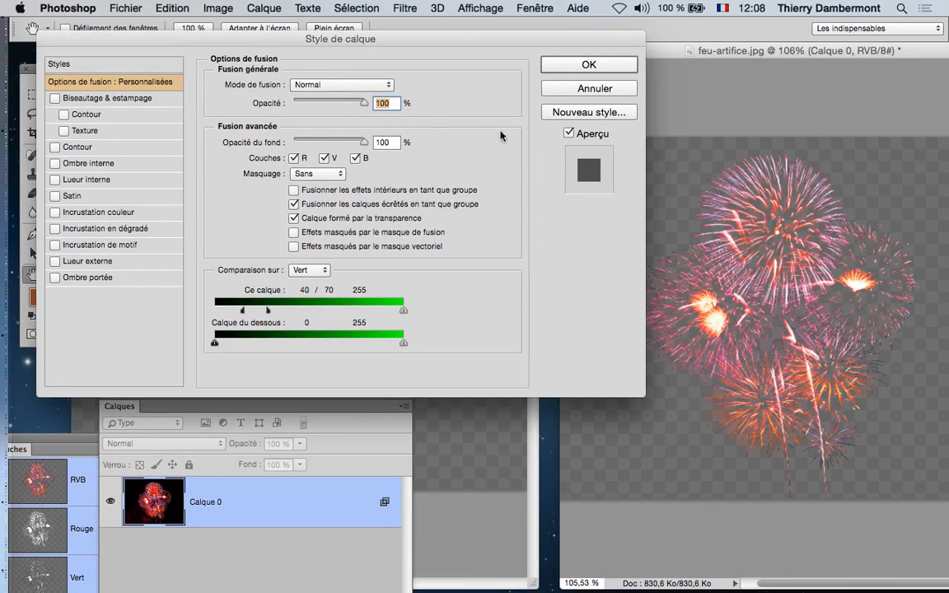
click(588, 65)
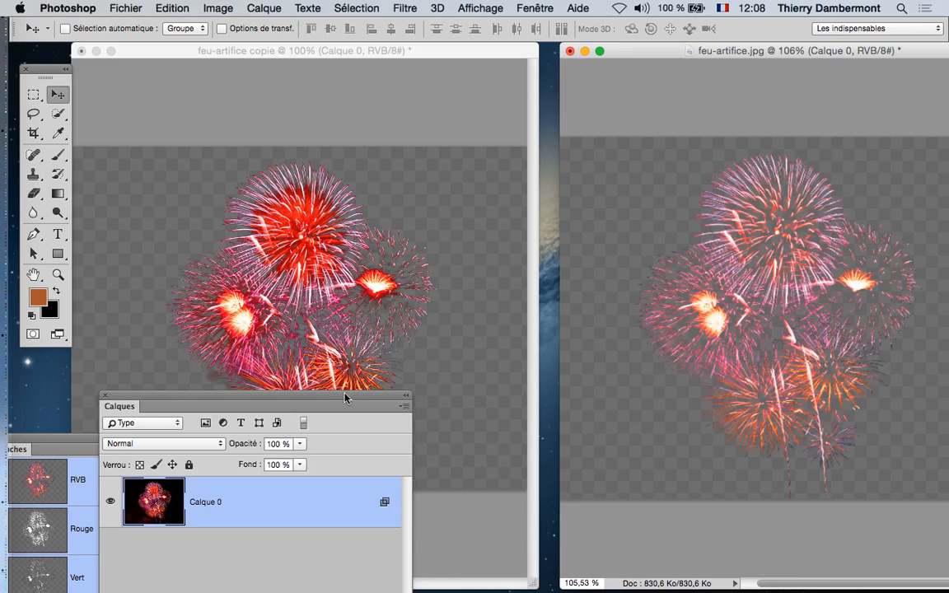
Step: Move the layers panel off the fireworks copy and bring the channels panel fully into view
drag(346, 398, 522, 513)
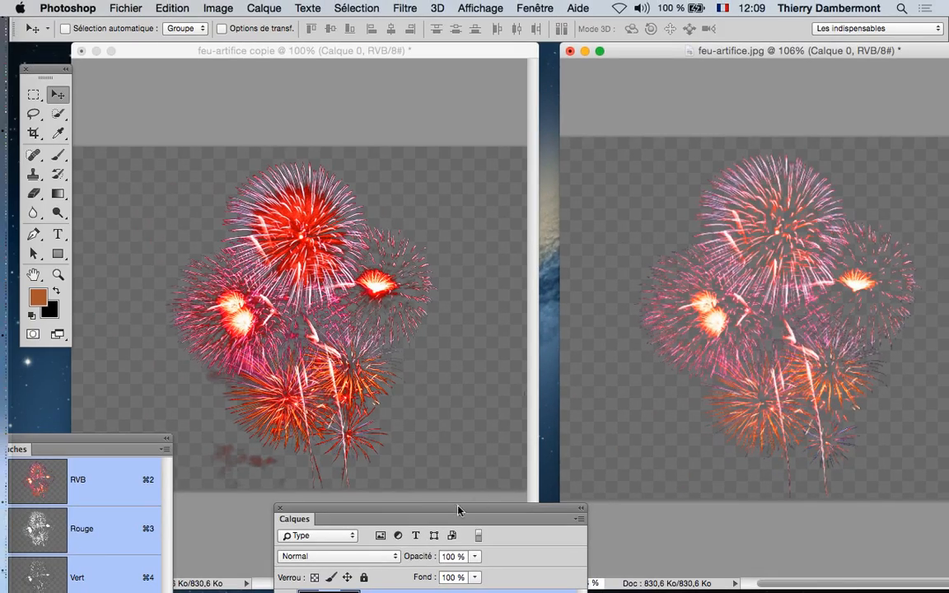
drag(423, 172, 159, 391)
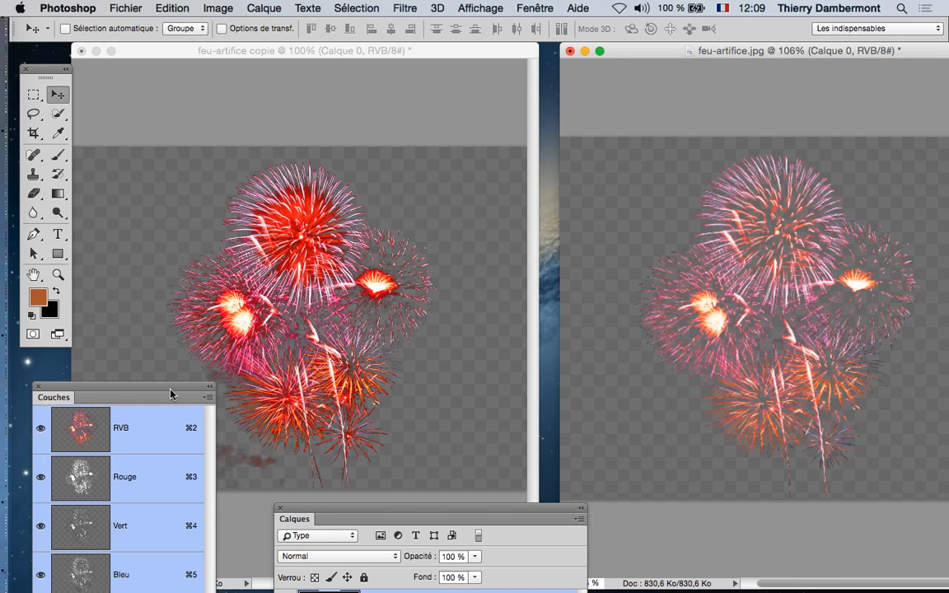
Step: Switch to Firefox, search Google Images for fire "public domain" and browse the results for a flame on black
mouse_move(10, 495)
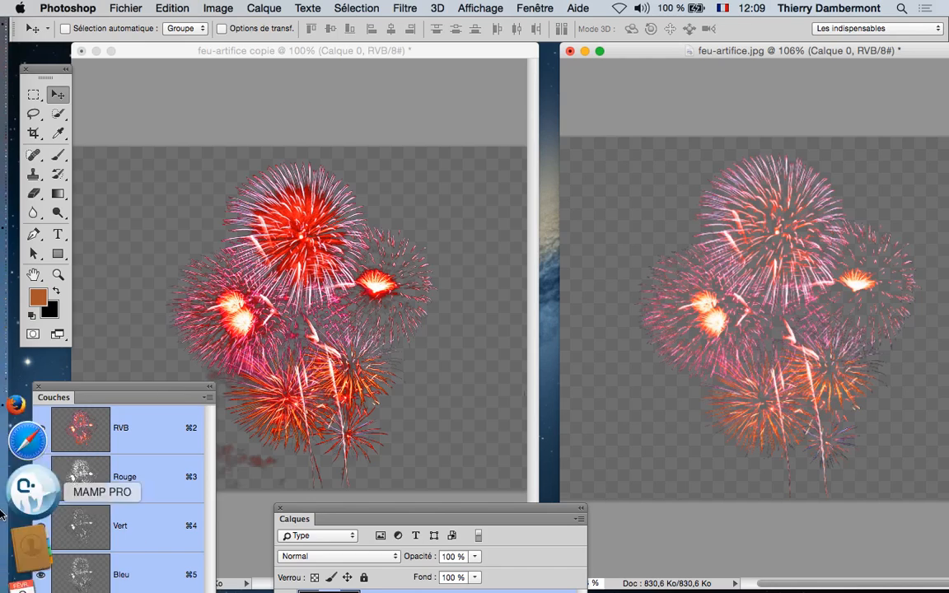
click(30, 492)
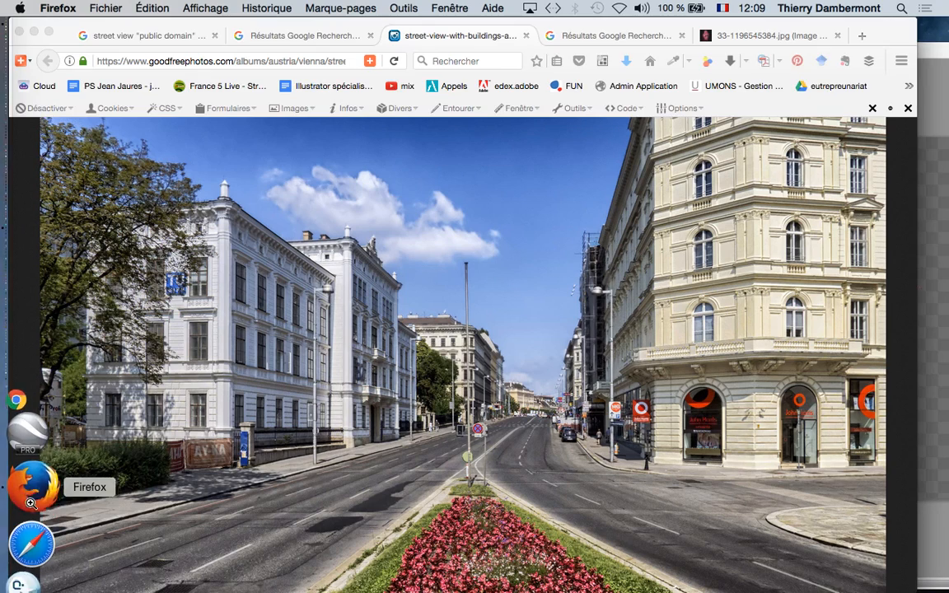
click(99, 37)
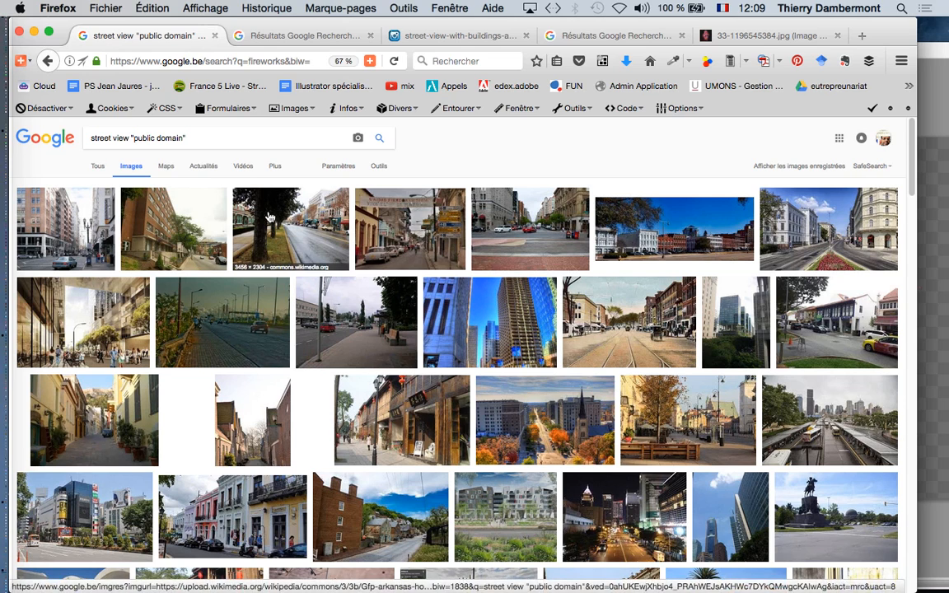
drag(130, 137, 89, 138)
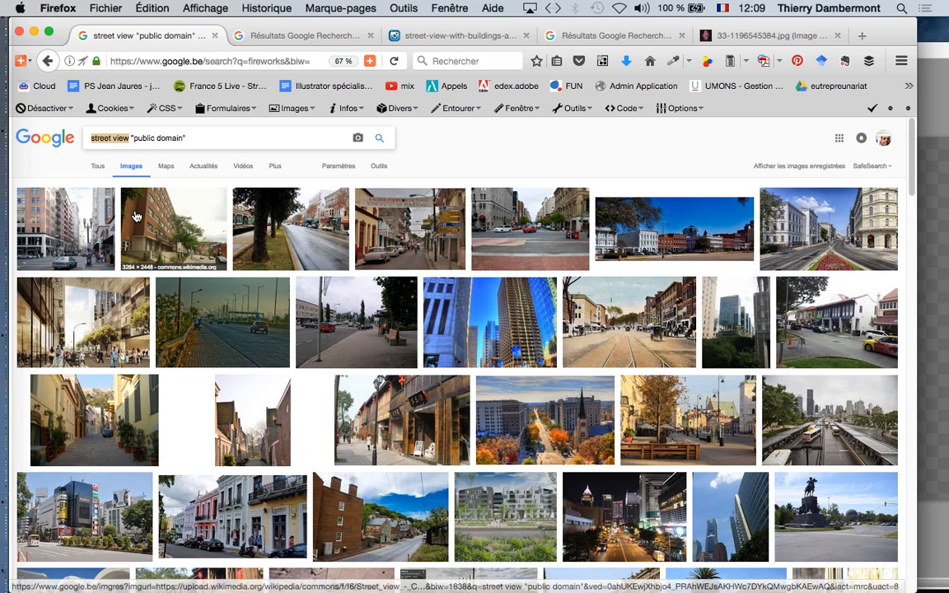
text(fire)
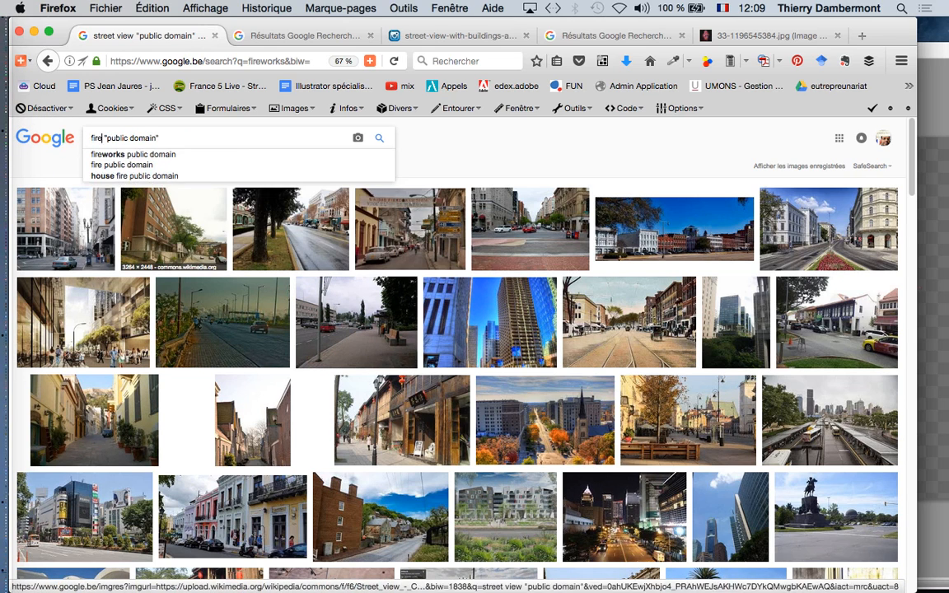
key(Return)
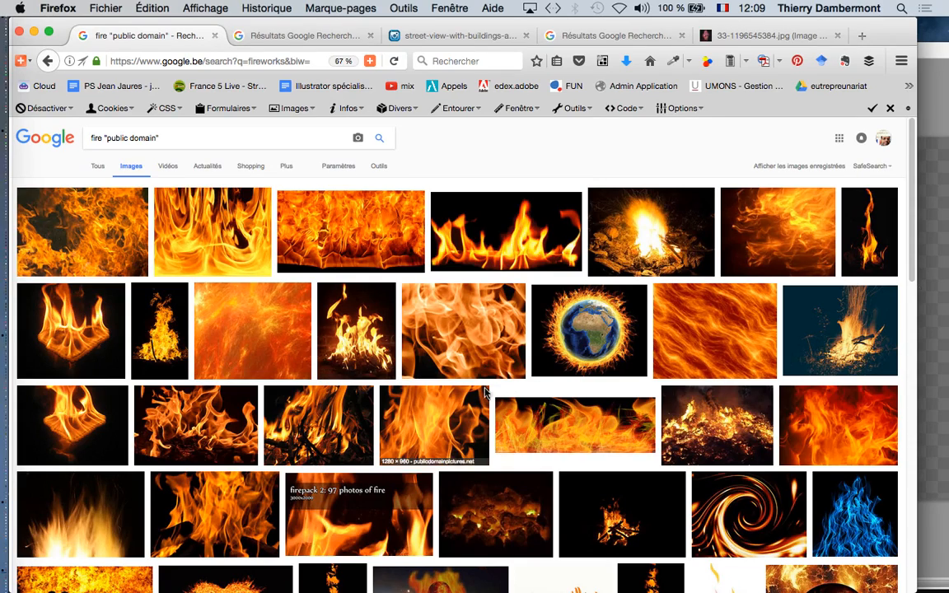
scroll(763, 386, down, 7)
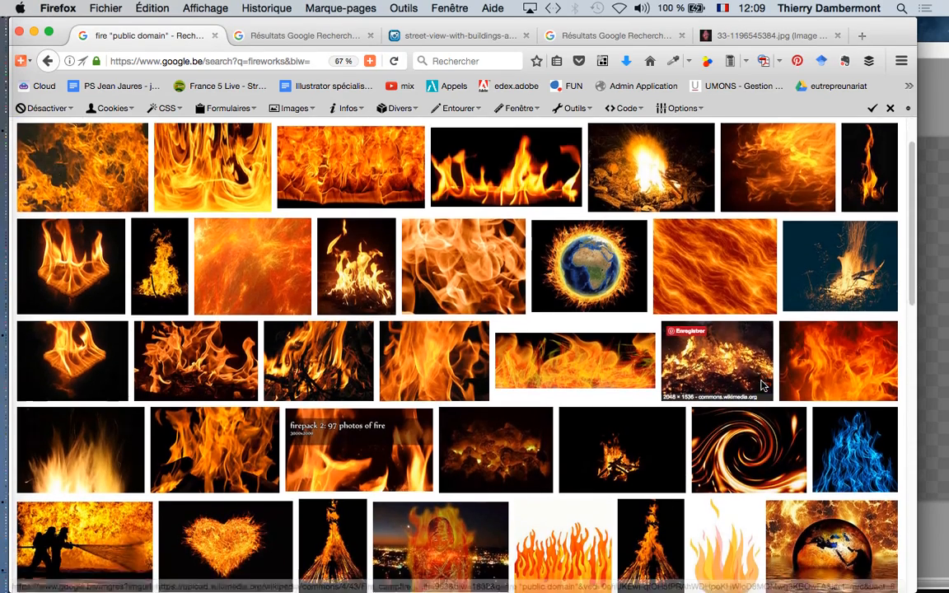
scroll(763, 386, up, 7)
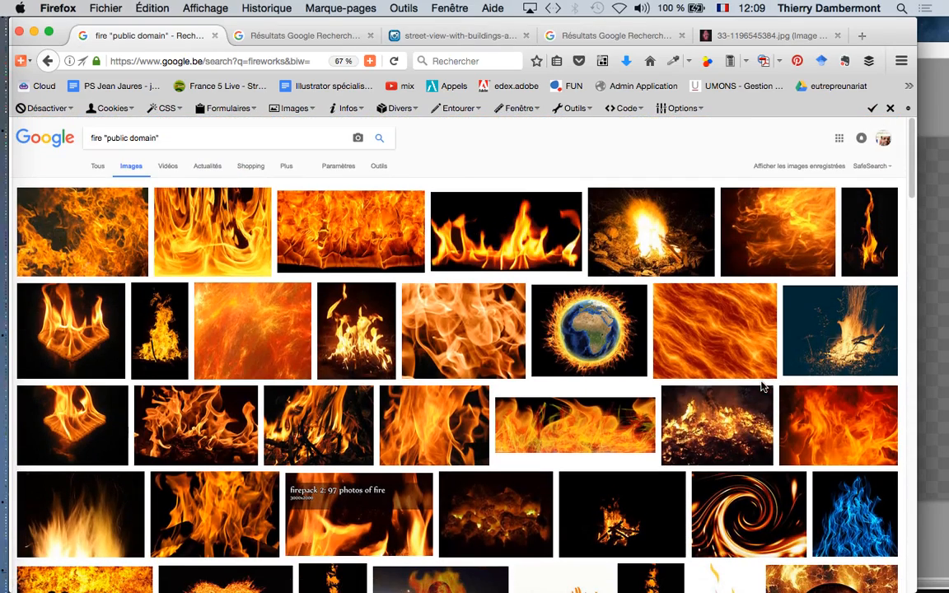
Step: Open the tall single flame picture from Wikimedia Commons at full size and save it as Fire.JPG in the feu artifice folder
super+click(877, 243)
click(263, 37)
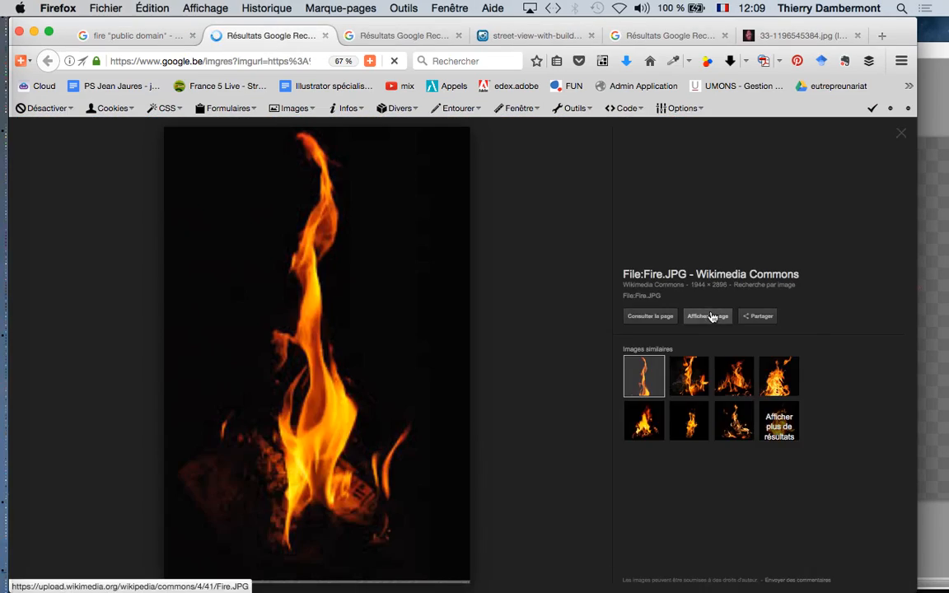
click(712, 315)
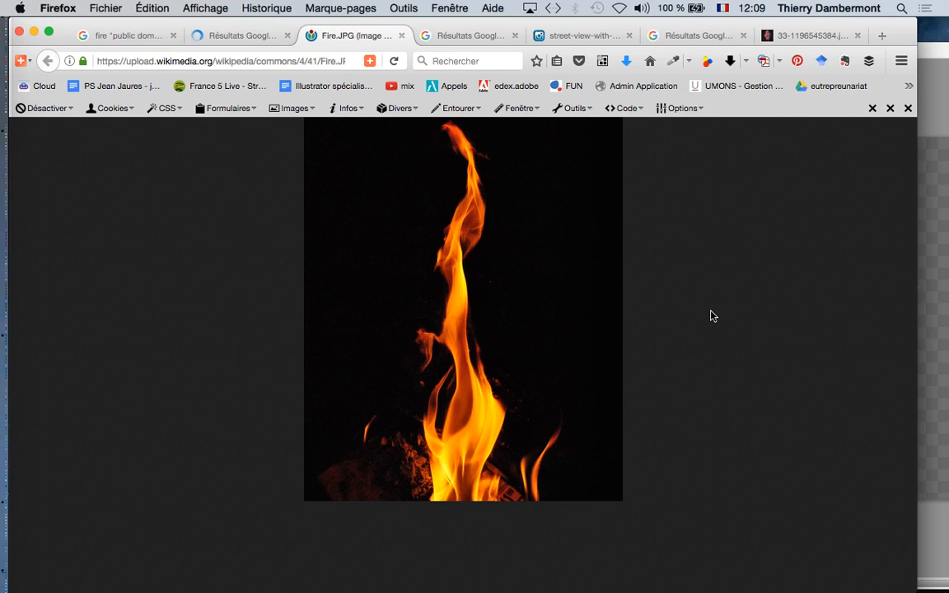
right_click(468, 338)
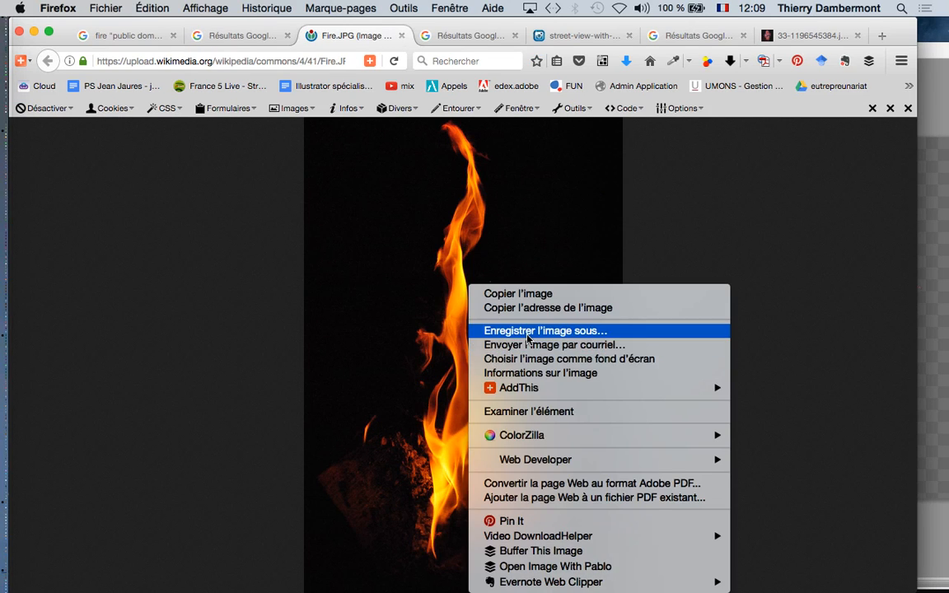
click(547, 332)
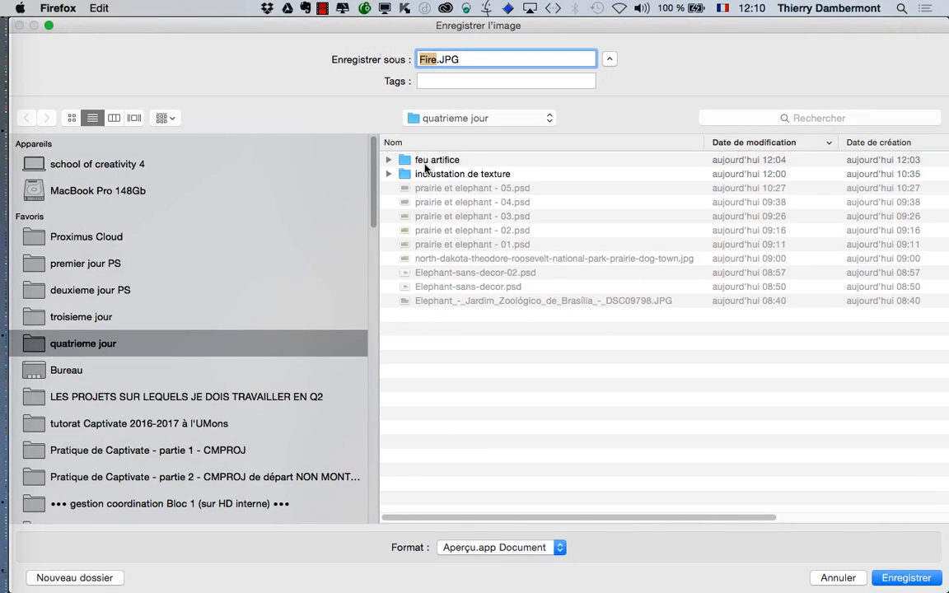
double_click(425, 163)
click(906, 578)
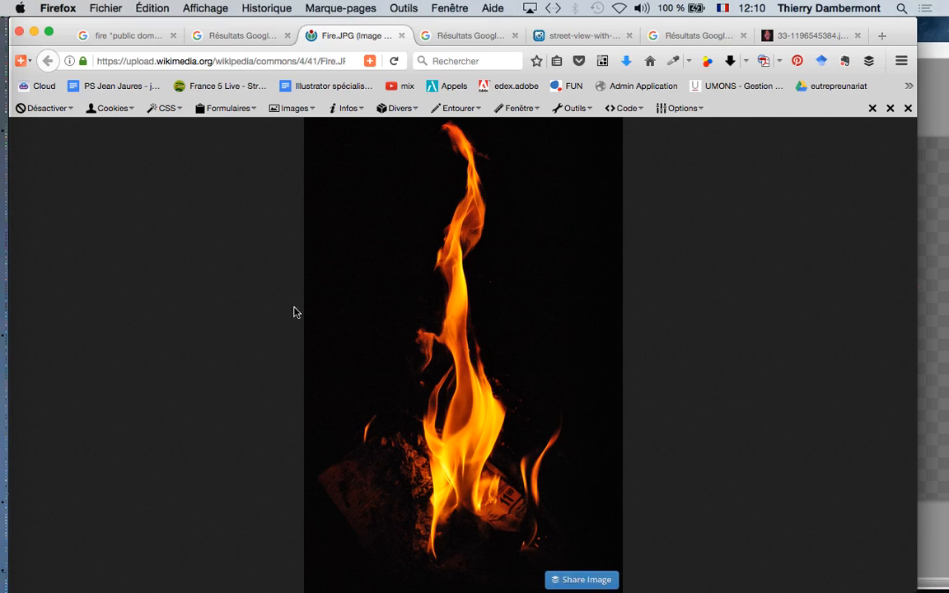
Step: Switch back to Photoshop and open Fire.JPG from the feu artifice folder
key(super+Tab)
click(474, 322)
click(125, 9)
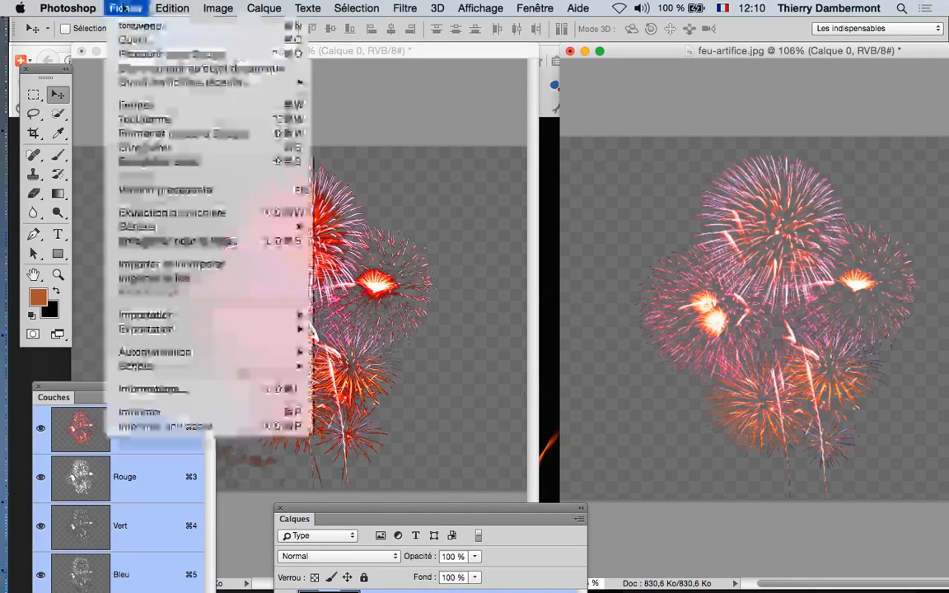
click(134, 39)
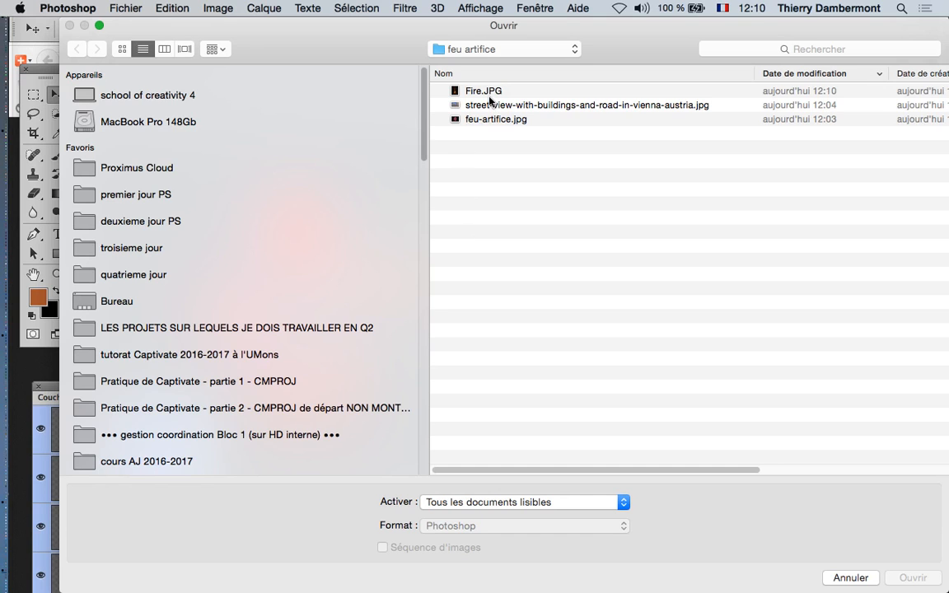
click(490, 94)
click(905, 580)
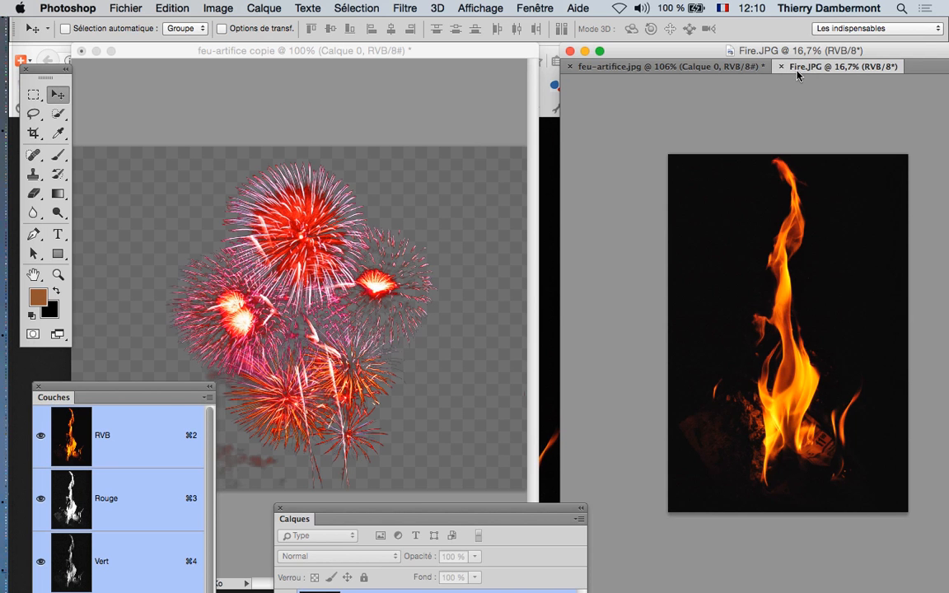
Step: Show the flame image in full-screen mode and place the channels panel beside it, enlarged to fit all channels
key(f)
drag(481, 210, 405, 163)
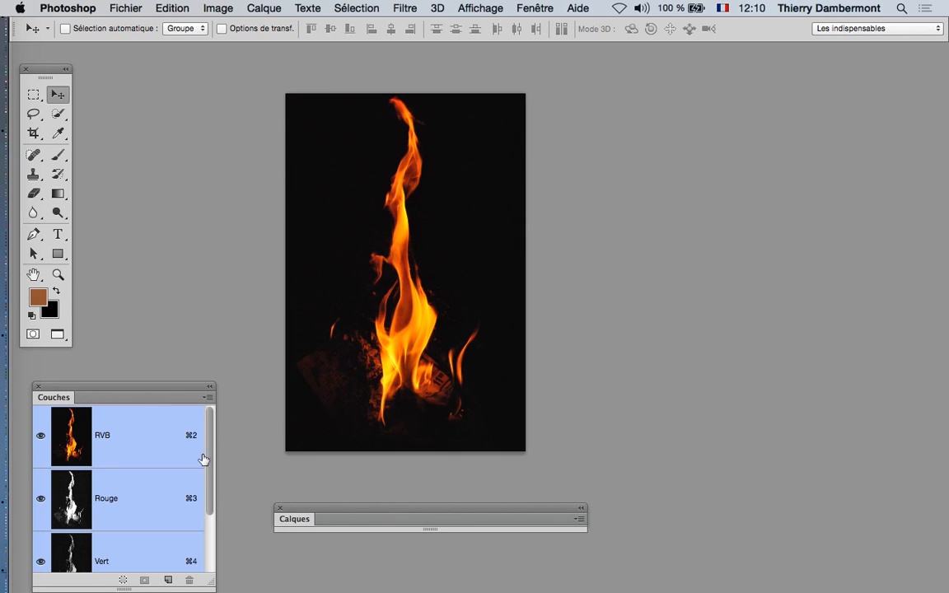
drag(152, 394, 786, 85)
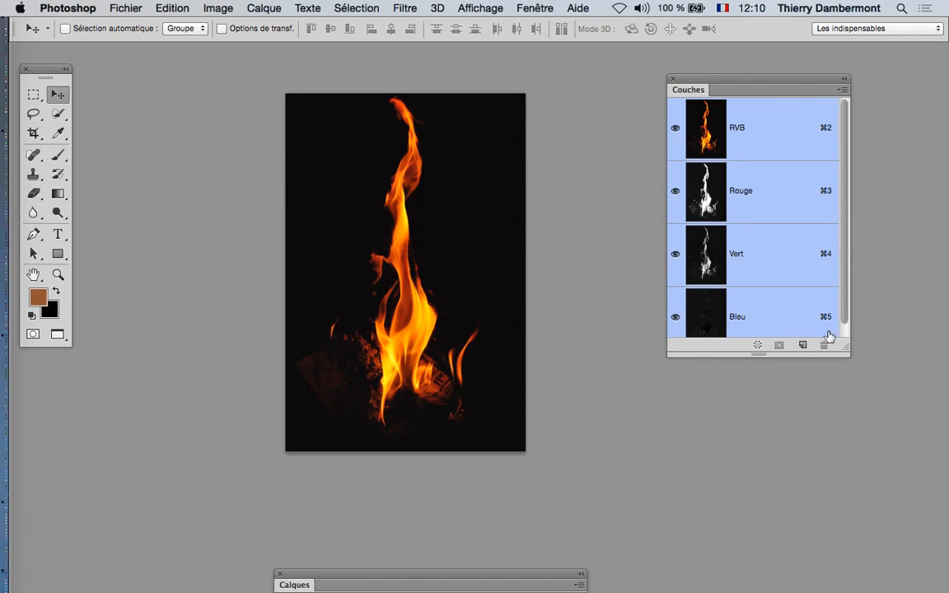
drag(844, 348, 865, 461)
Step: Compare the Rouge, Vert and Bleu channels for contrast between flame and background, and return to the RVB composite
click(751, 191)
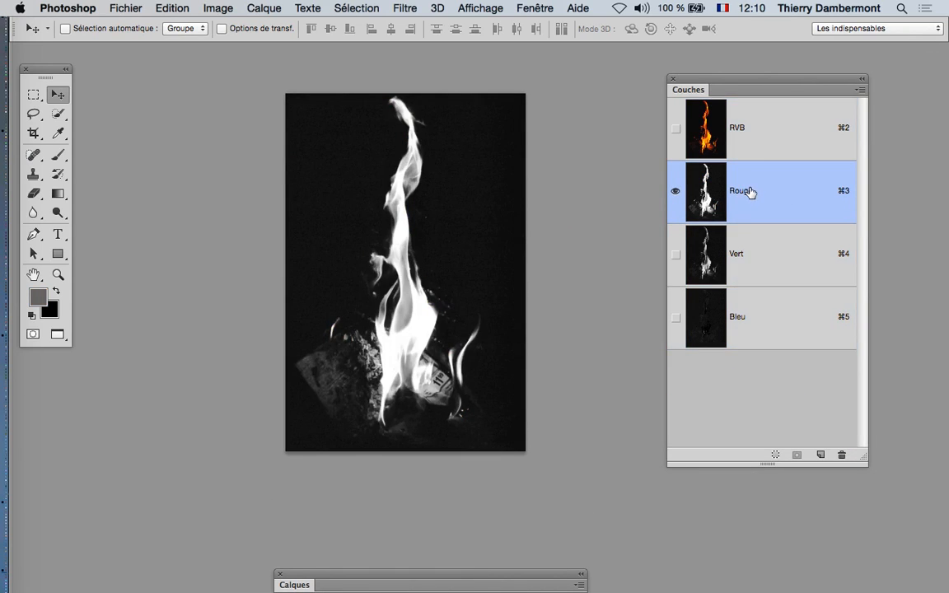
click(759, 262)
click(760, 311)
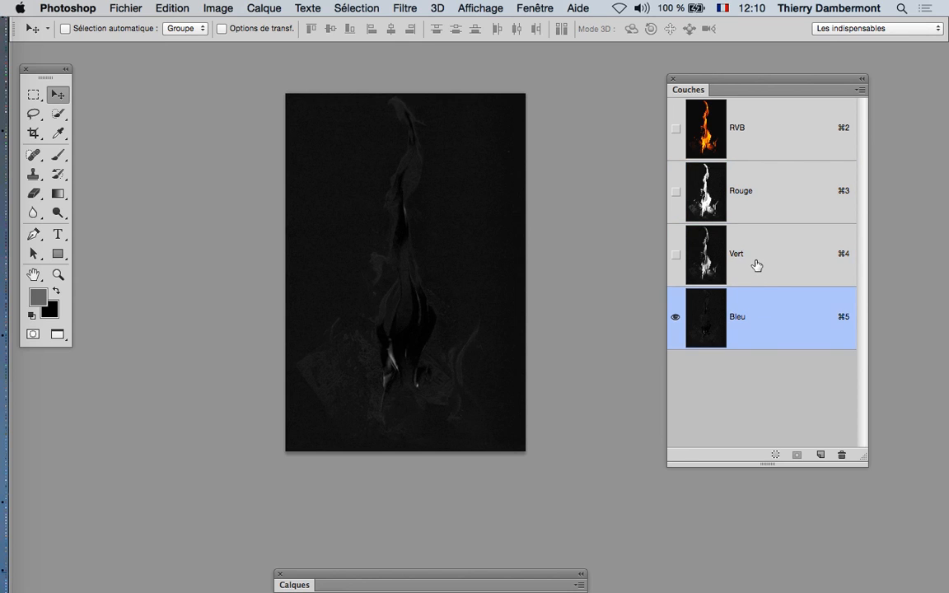
click(757, 265)
click(755, 322)
click(792, 100)
click(776, 195)
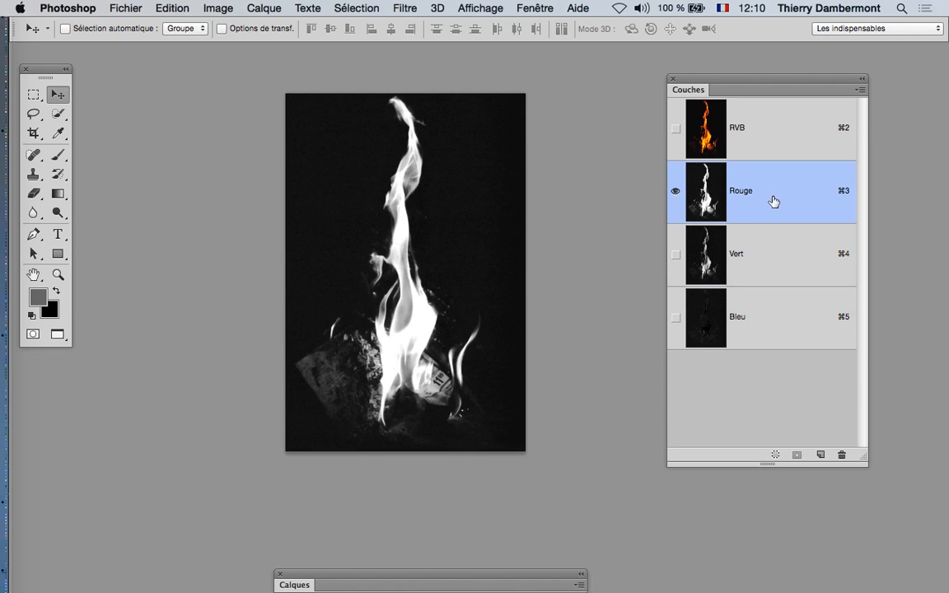
click(769, 272)
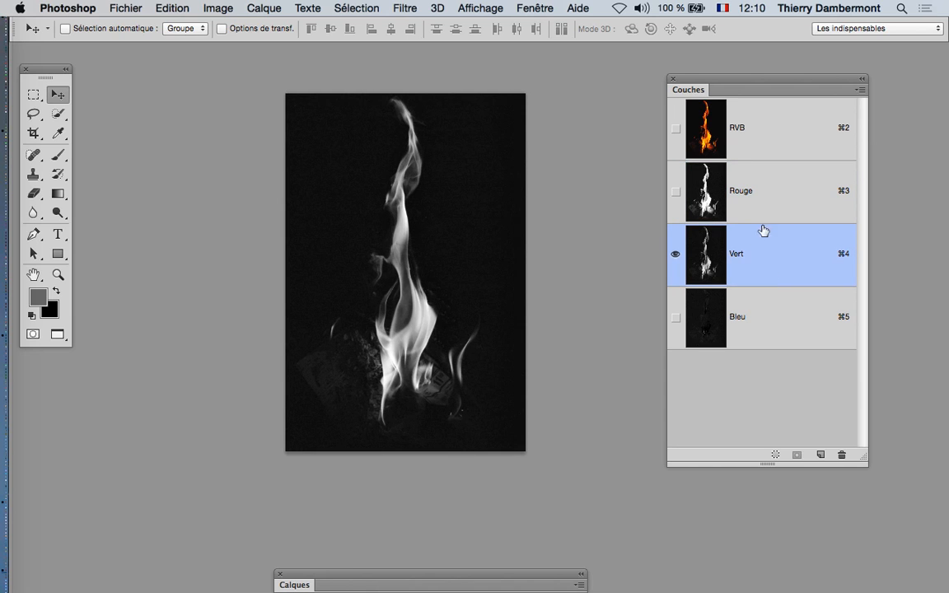
click(768, 136)
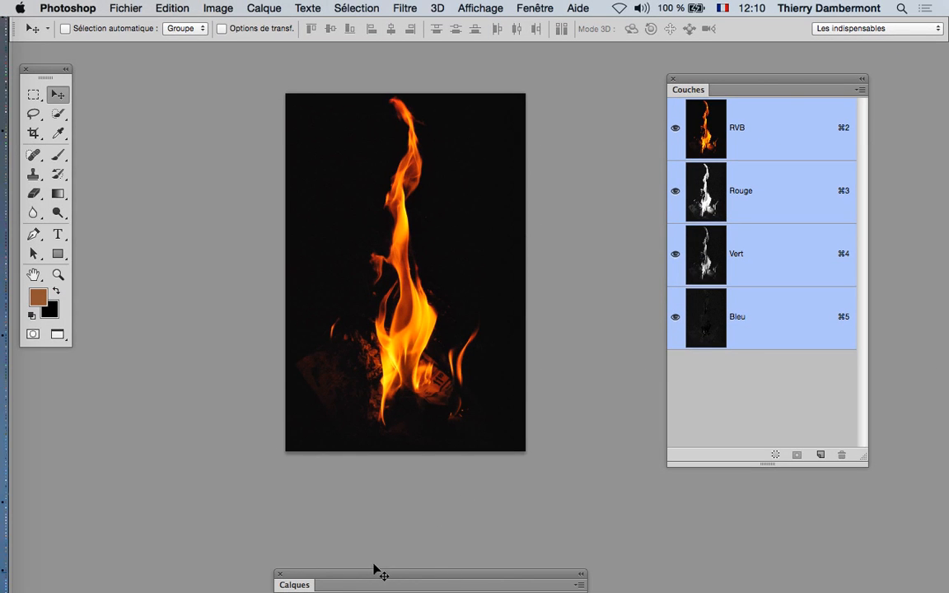
Step: Bring the layers panel into view and convert the locked Arrière-plan into a regular layer with the default settings
drag(373, 575, 94, 132)
click(93, 125)
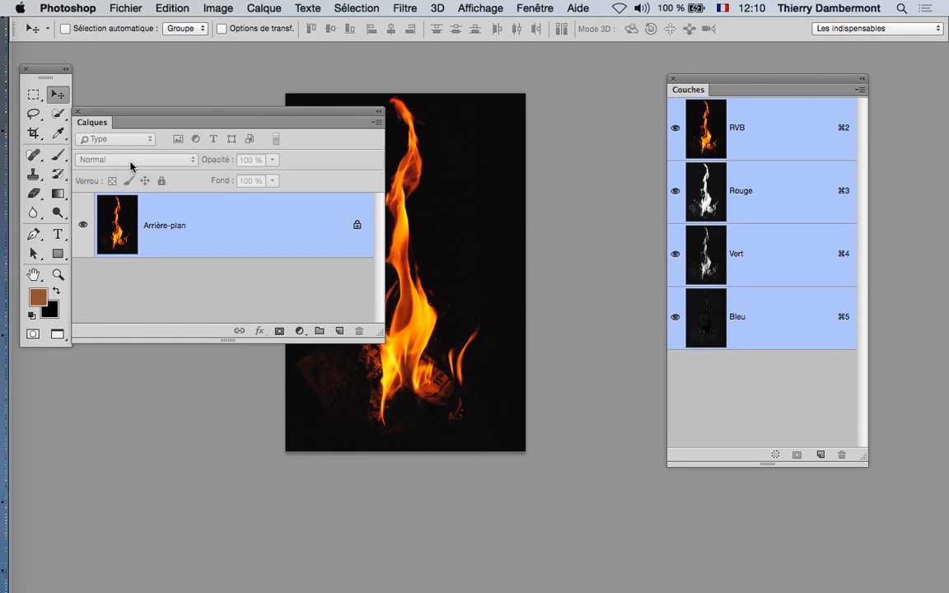
double_click(198, 235)
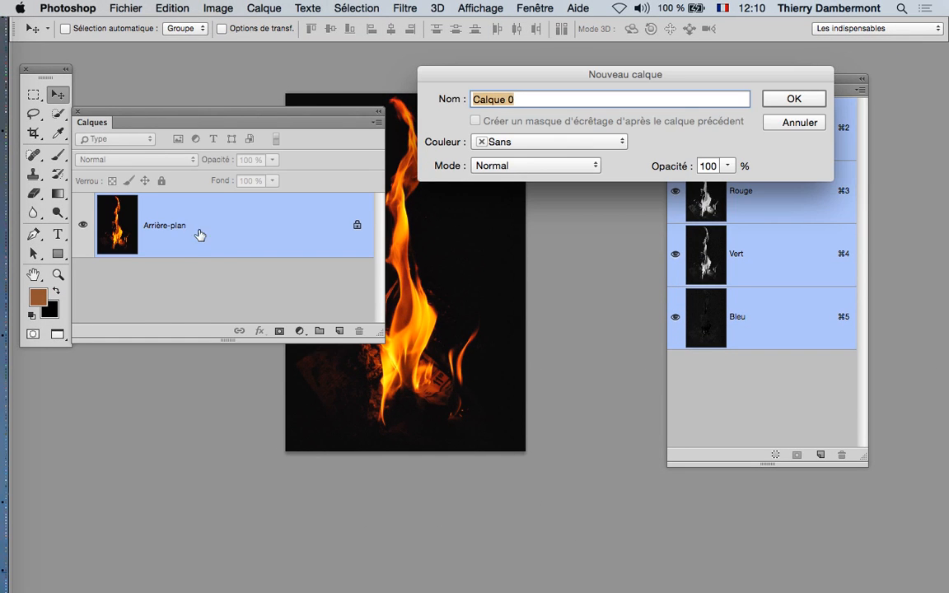
click(791, 102)
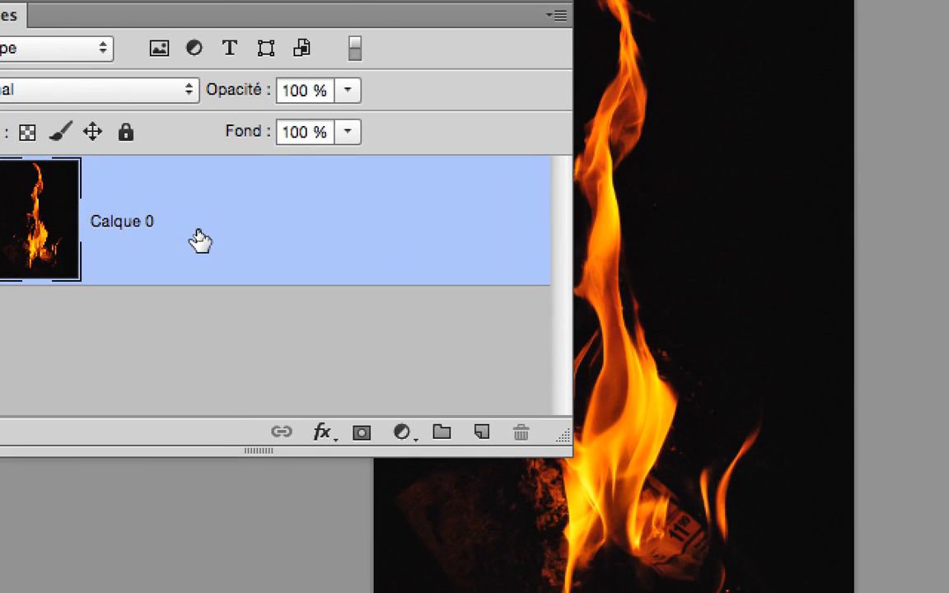
Step: Set the flame layer's blending comparison to Vert, with the layer style dialog and layers panel moved off the image
double_click(199, 239)
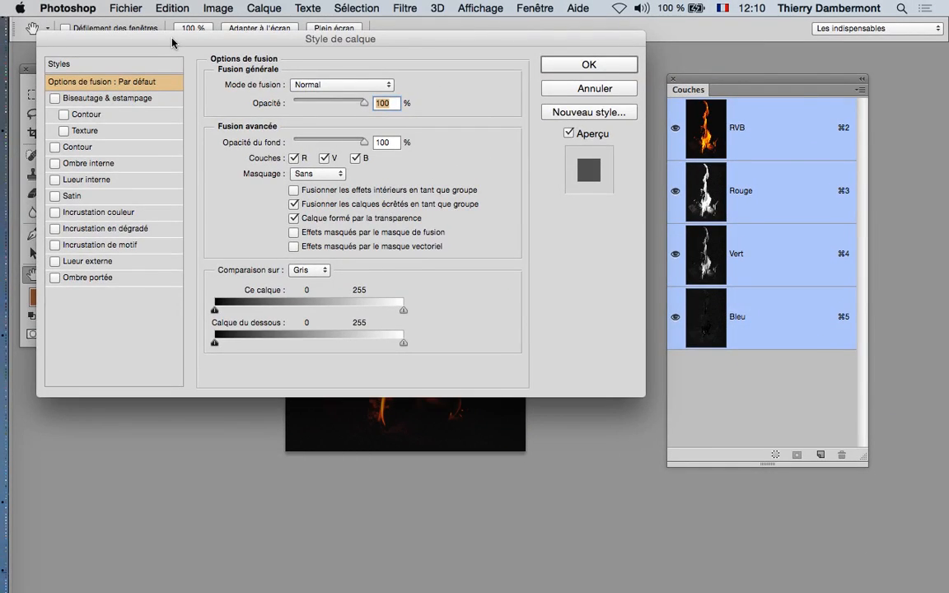
drag(172, 42, 645, 64)
drag(256, 111, 42, 123)
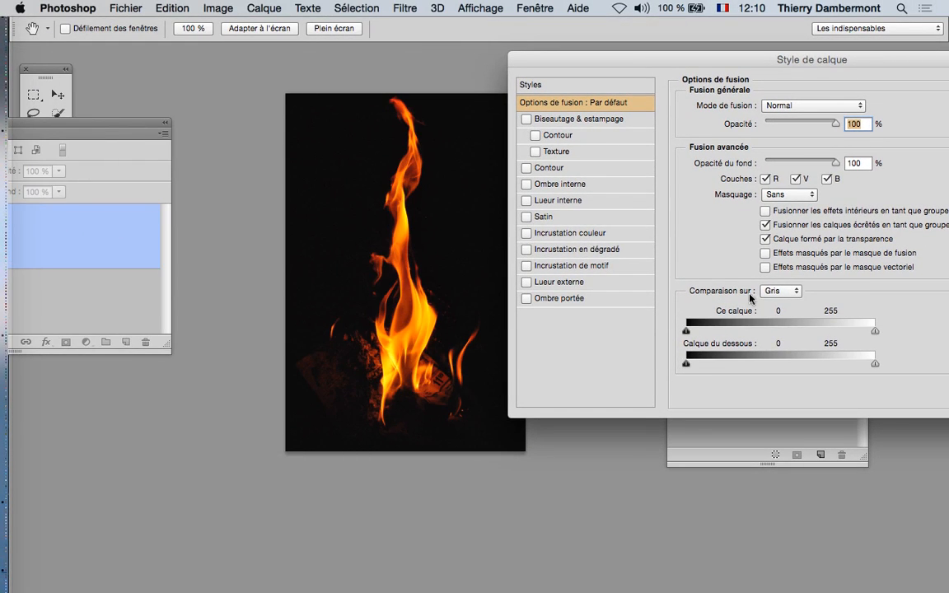
click(786, 294)
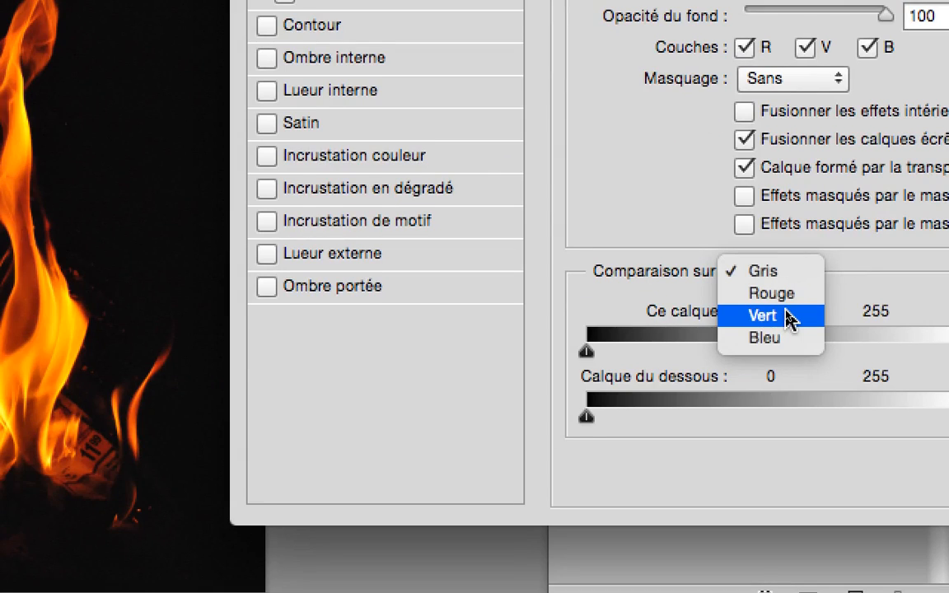
click(787, 317)
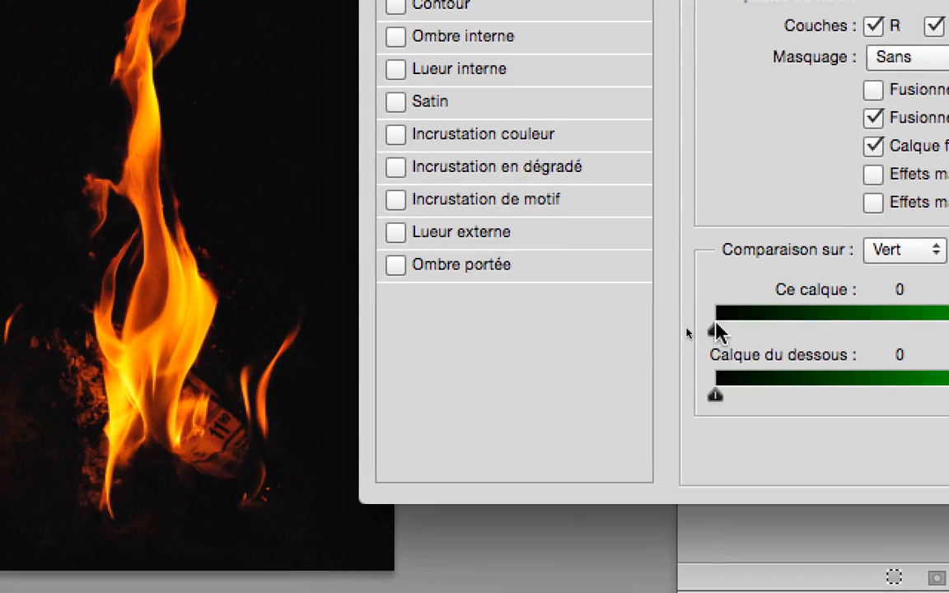
Step: Split the dark end of the flame layer's green blending range to 29 / 83 and apply the layer style
drag(587, 350, 665, 354)
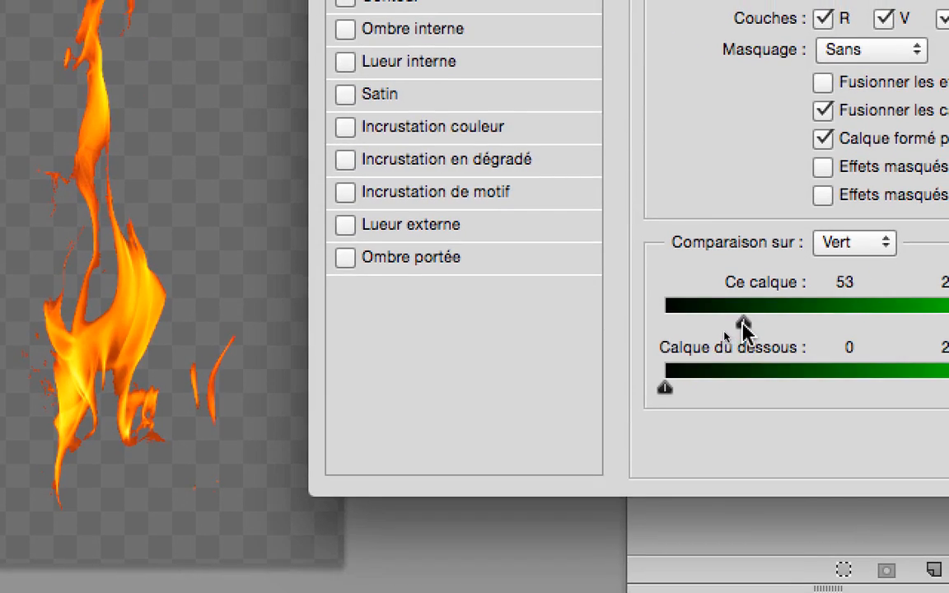
drag(758, 310, 780, 330)
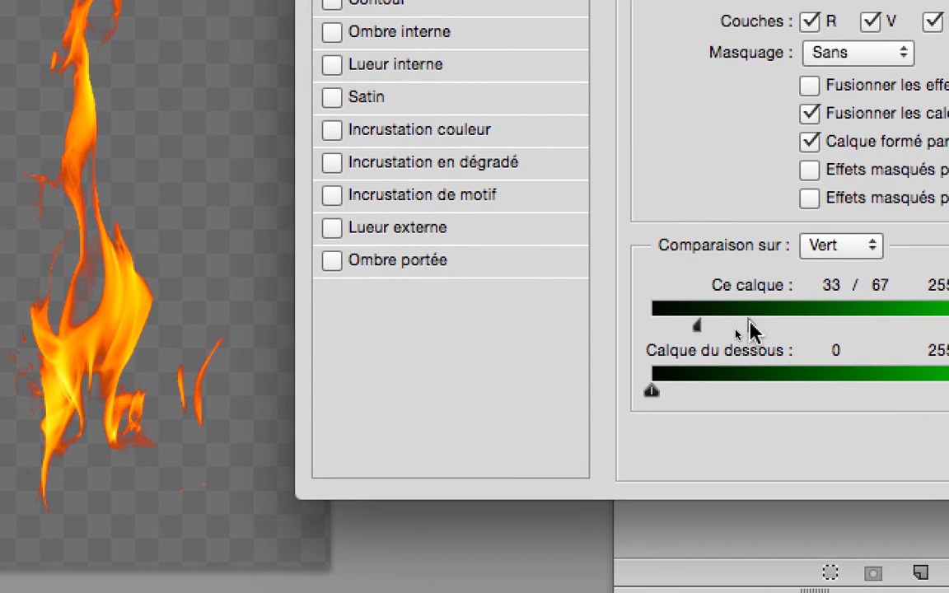
drag(698, 324, 770, 329)
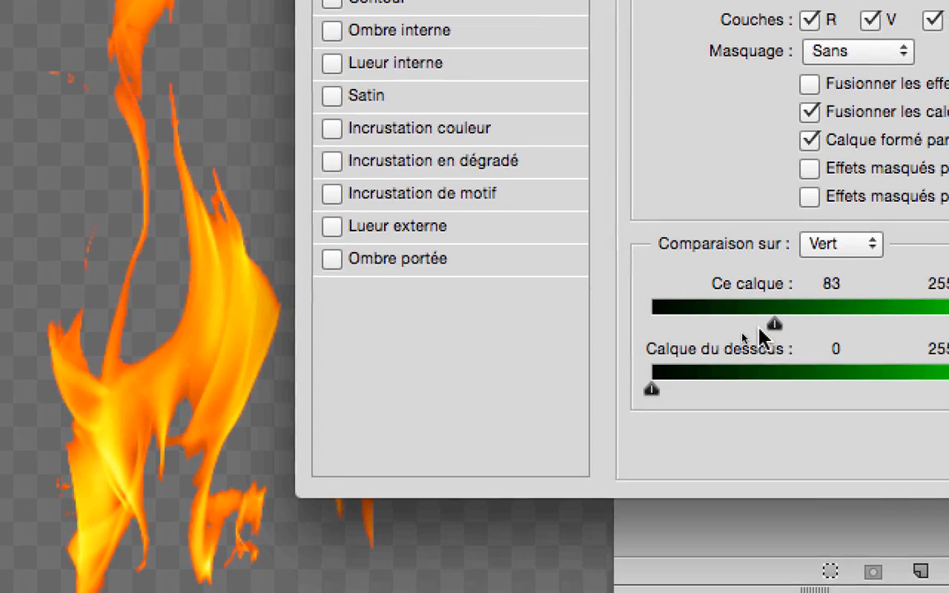
drag(773, 324, 729, 333)
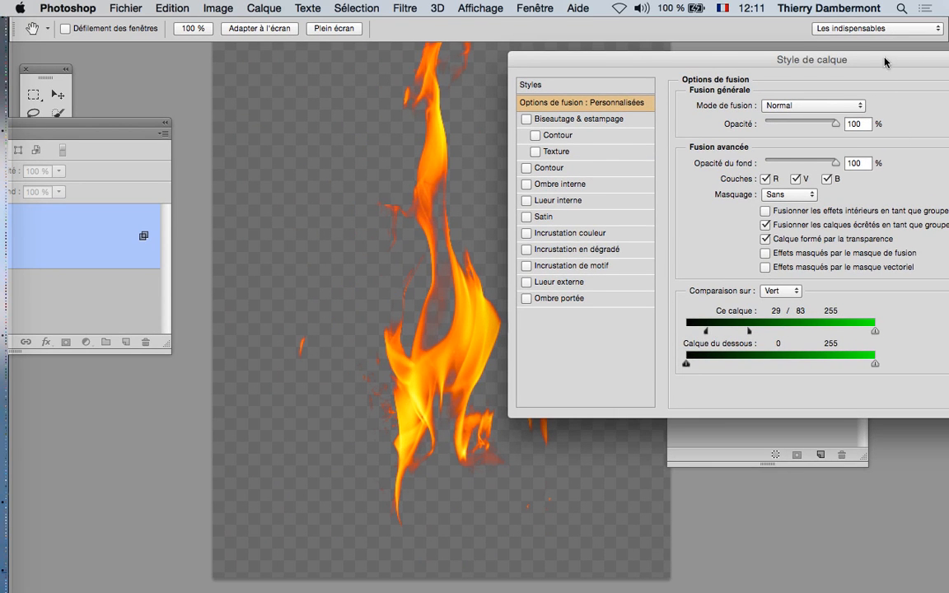
drag(884, 62, 676, 76)
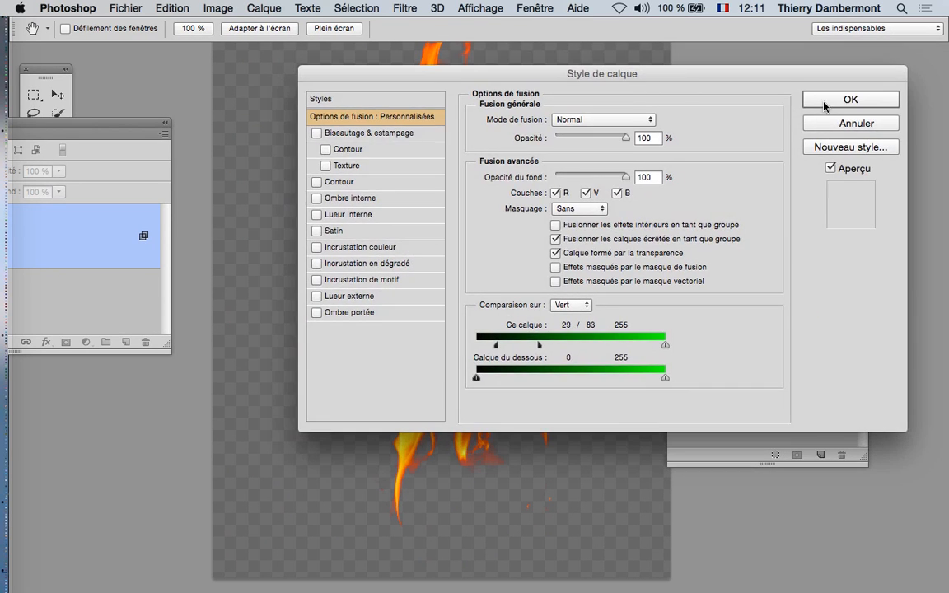
click(845, 100)
Step: Return the flame image from full-screen to its normal window and hide the channels and layers panels
scroll(531, 222, down, 2)
scroll(532, 224, down, 2)
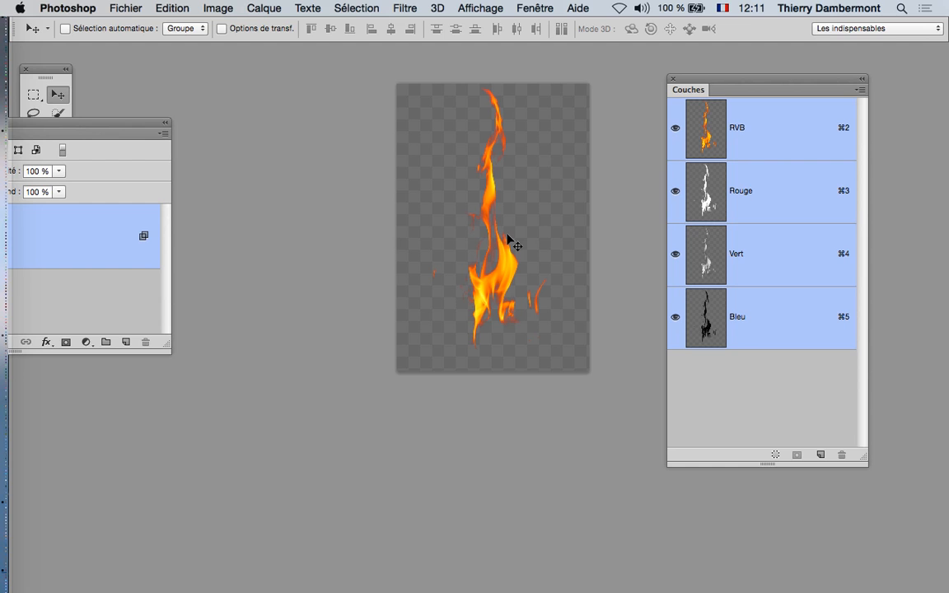
drag(136, 128, 309, 314)
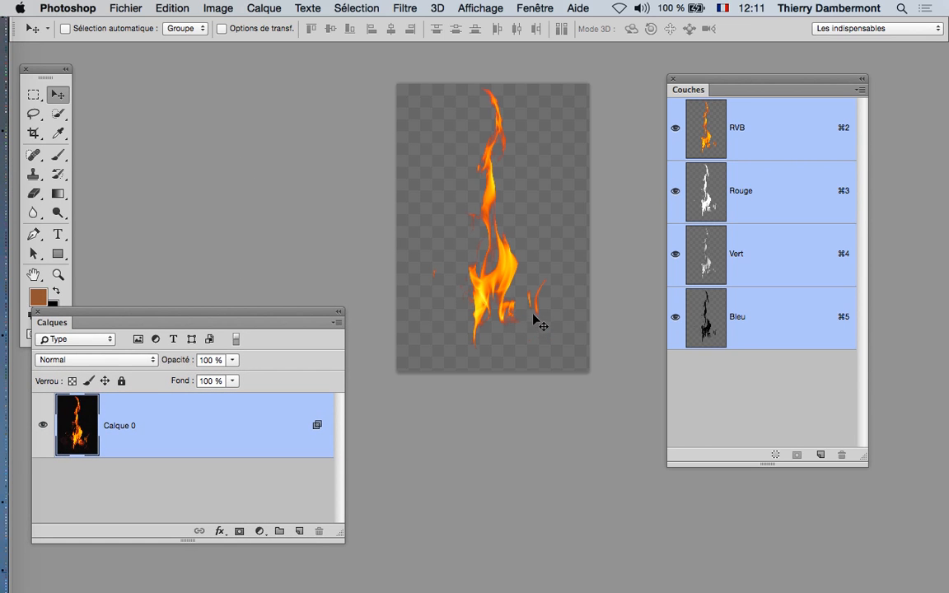
key(f)
key(f)
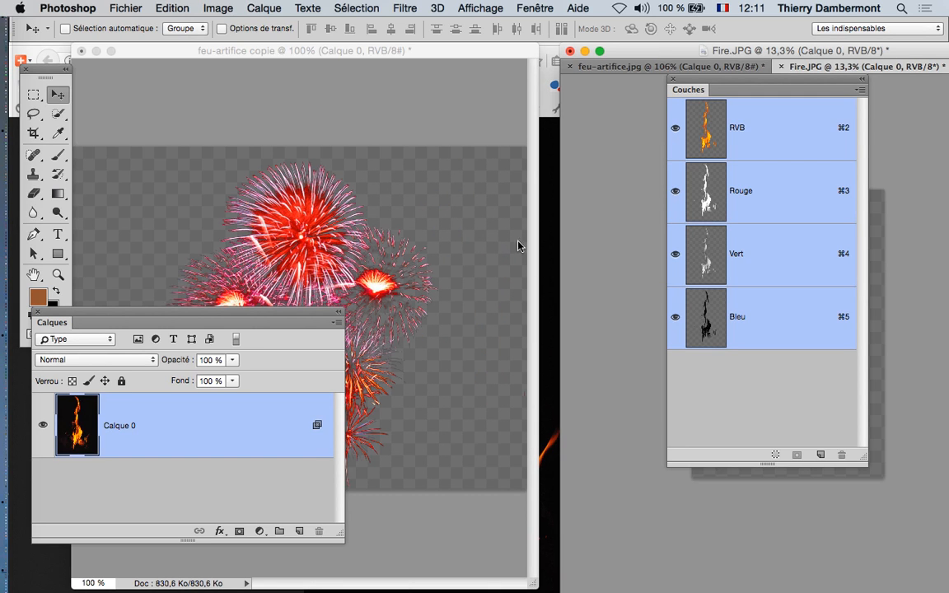
click(673, 82)
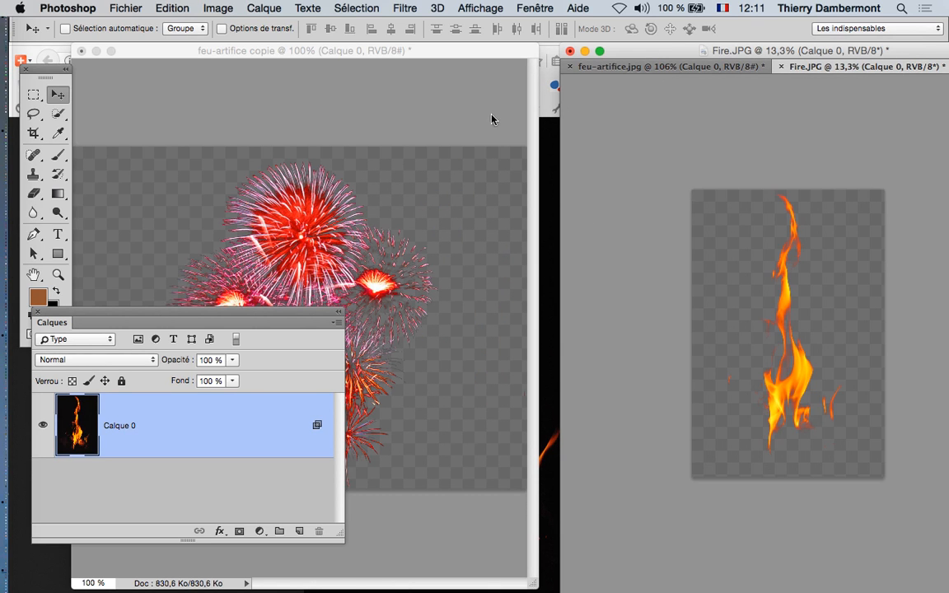
key(F7)
Step: Open the recent file Freixenet_Wallpaper-10.psd and detach it into its own floating window
click(128, 7)
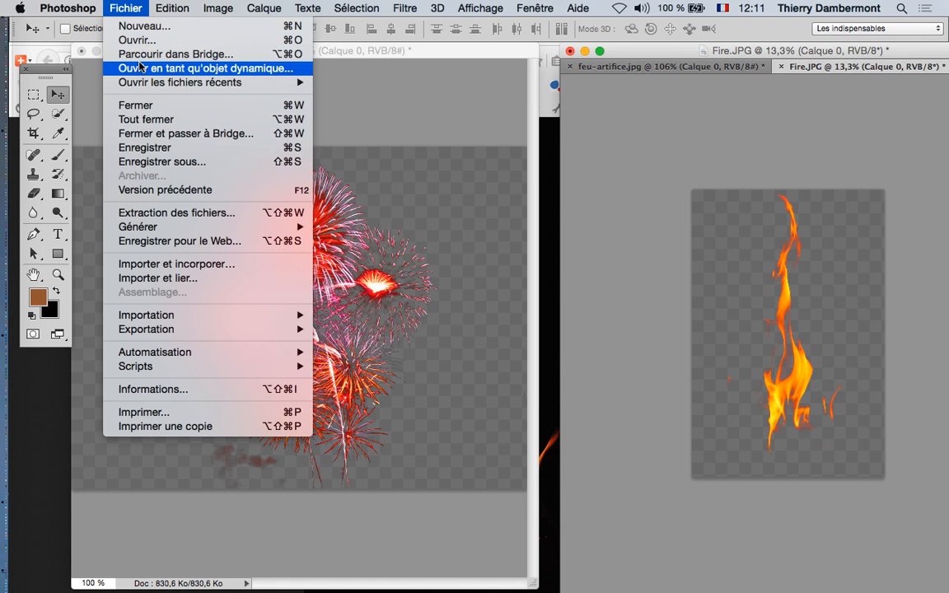
mouse_move(244, 82)
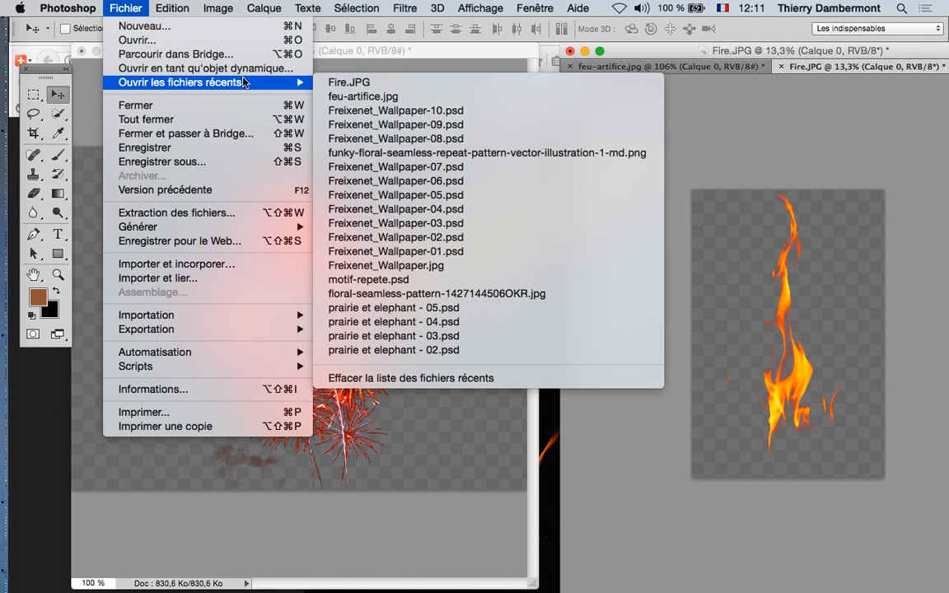
click(388, 113)
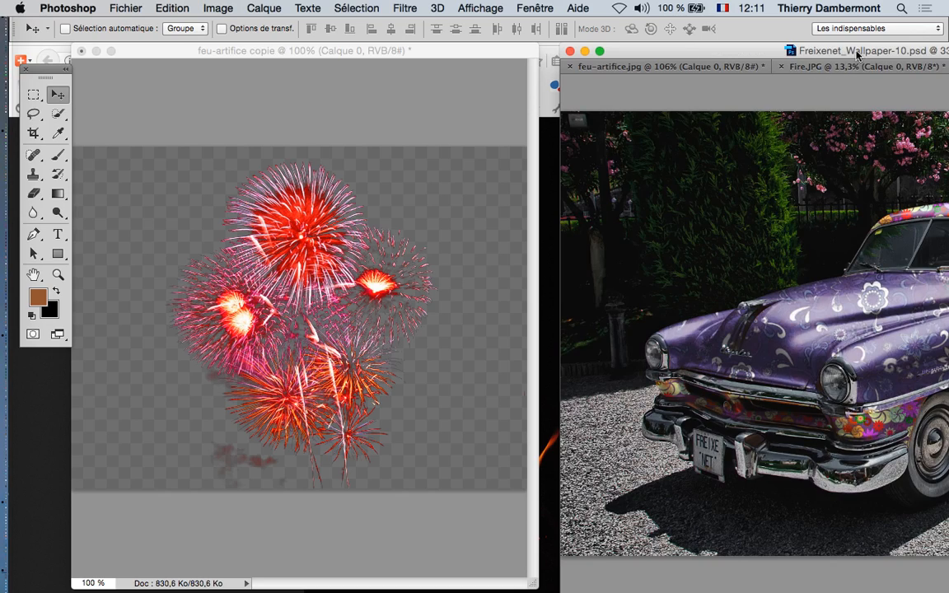
drag(857, 55, 135, 56)
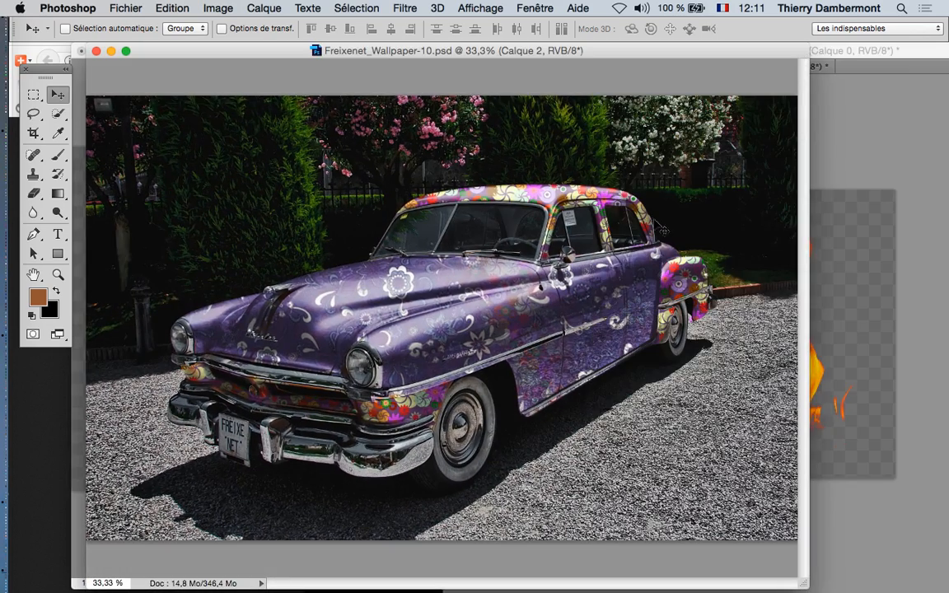
Step: Try to copy the flame layer from Fire.JPG onto the car's hood in Freixenet_Wallpaper-10.psd, and undo the copy
click(888, 65)
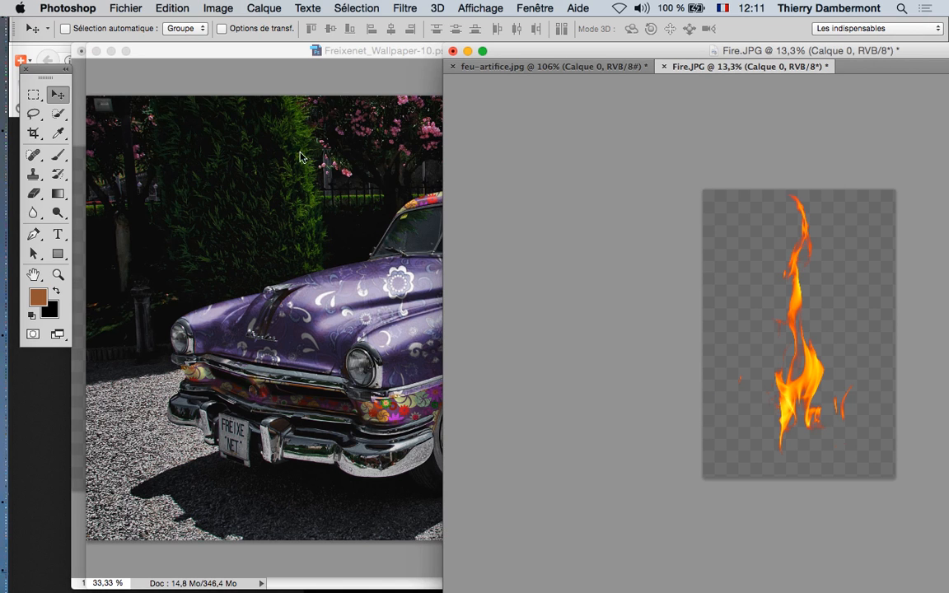
drag(640, 371, 295, 287)
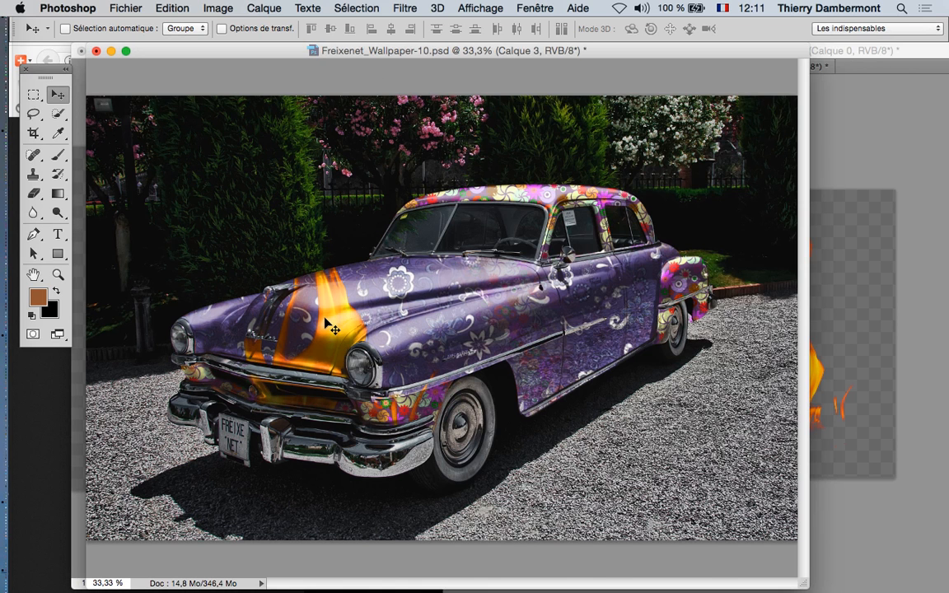
key(super+z)
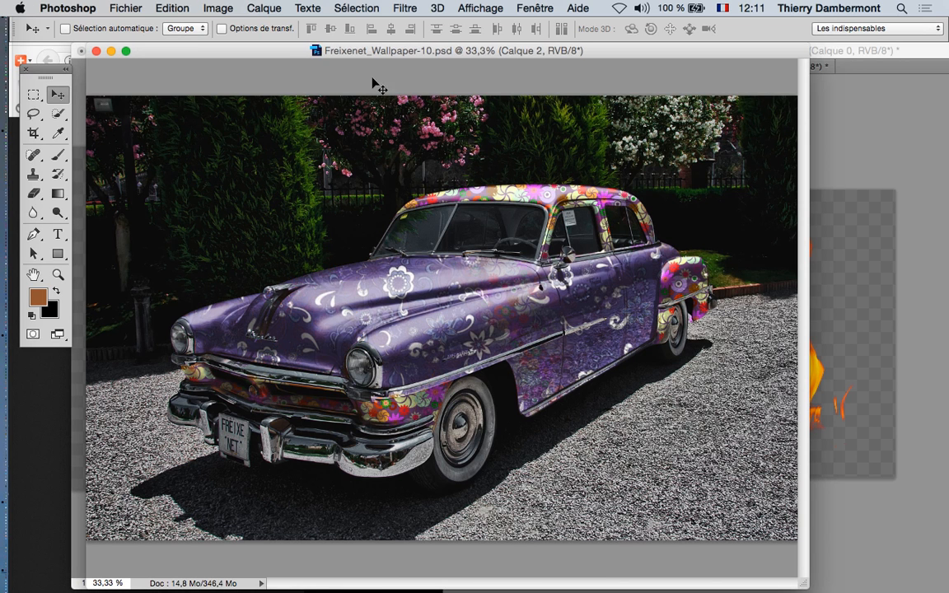
Step: Show the car image's layers panel, select the topmost layer reflets and place the panel away from the car
click(526, 8)
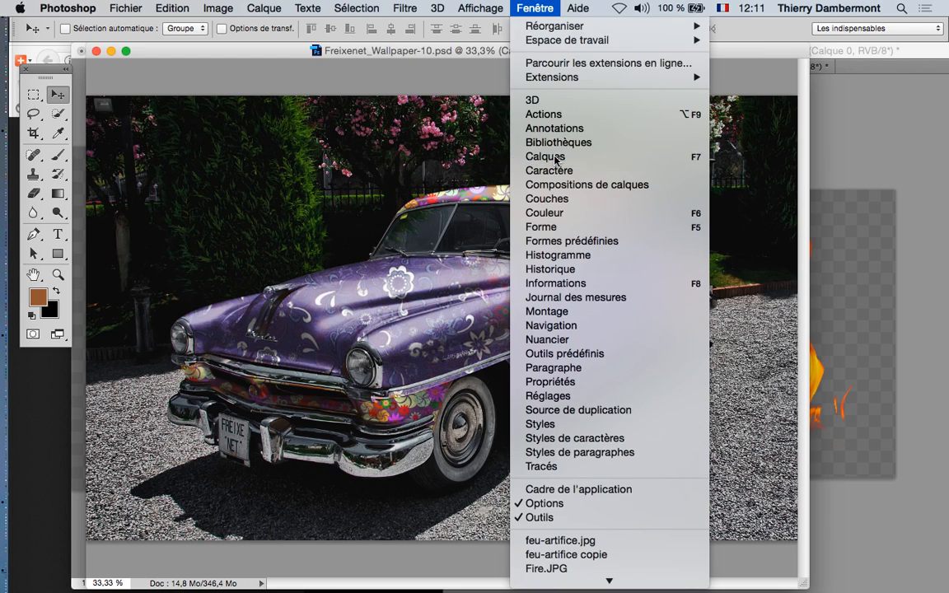
click(548, 154)
drag(272, 324, 465, 84)
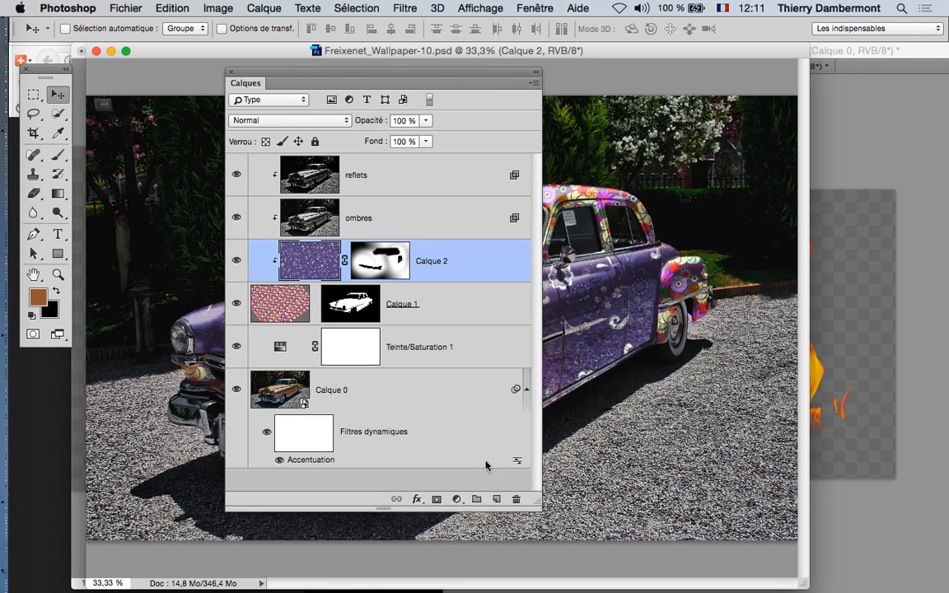
click(361, 400)
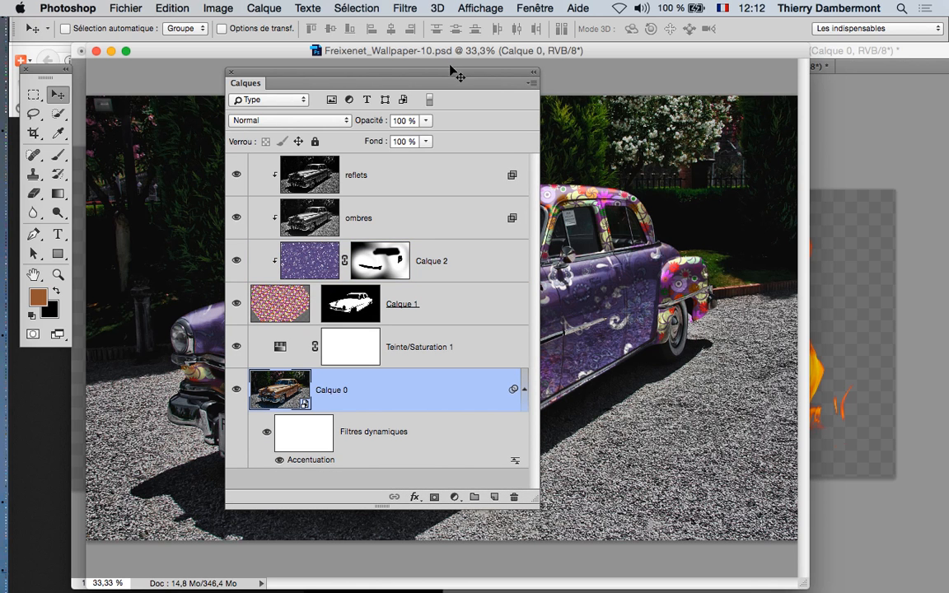
click(367, 174)
drag(444, 76, 303, 342)
Step: Copy the flame from Fire.JPG into the car image above reflets, positioned over the car, with the whole picture in view
click(852, 76)
drag(784, 404, 482, 285)
scroll(372, 264, down, 3)
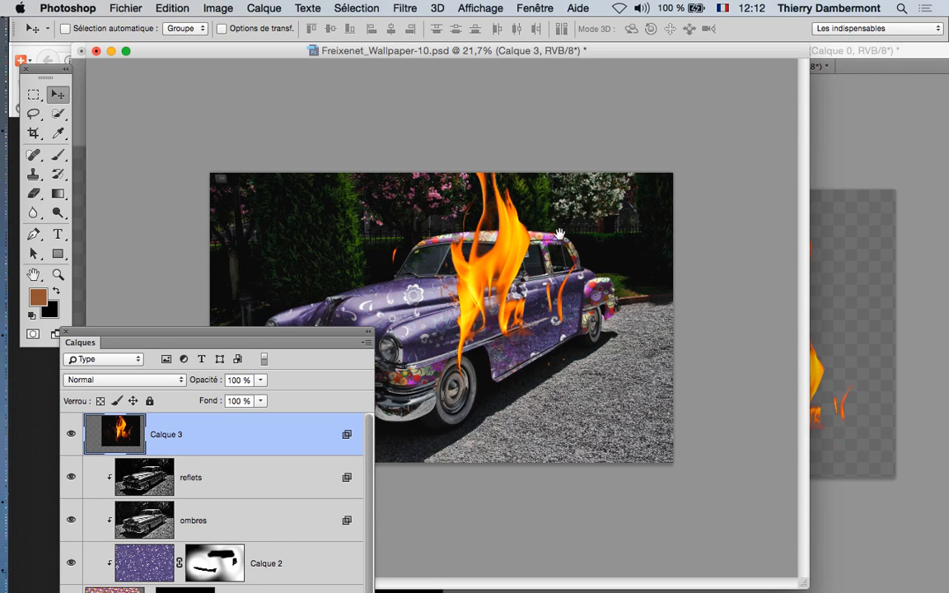
drag(256, 332, 475, 418)
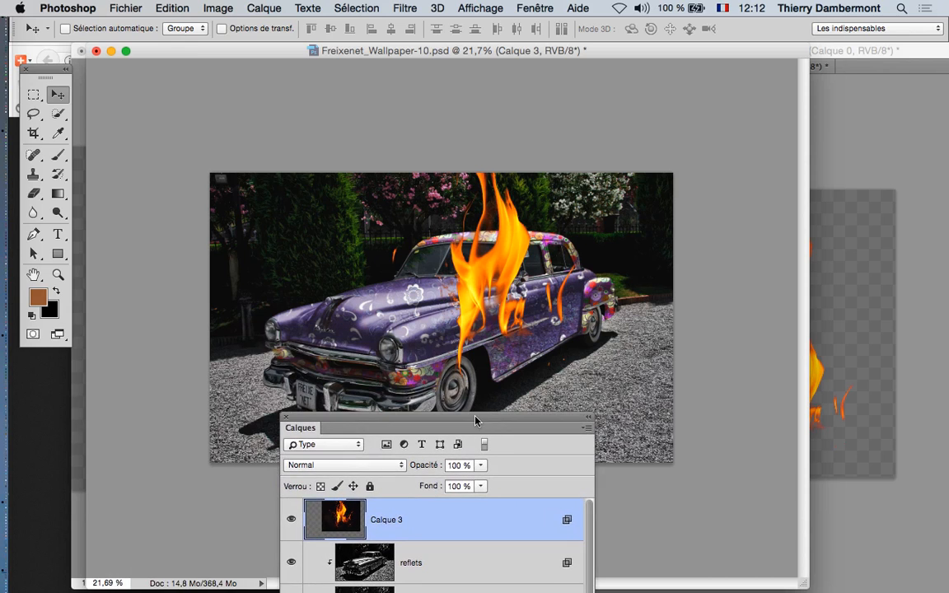
Step: Try to apply the Flamme render filter to the flame layer Calque 3
click(419, 8)
mouse_move(461, 273)
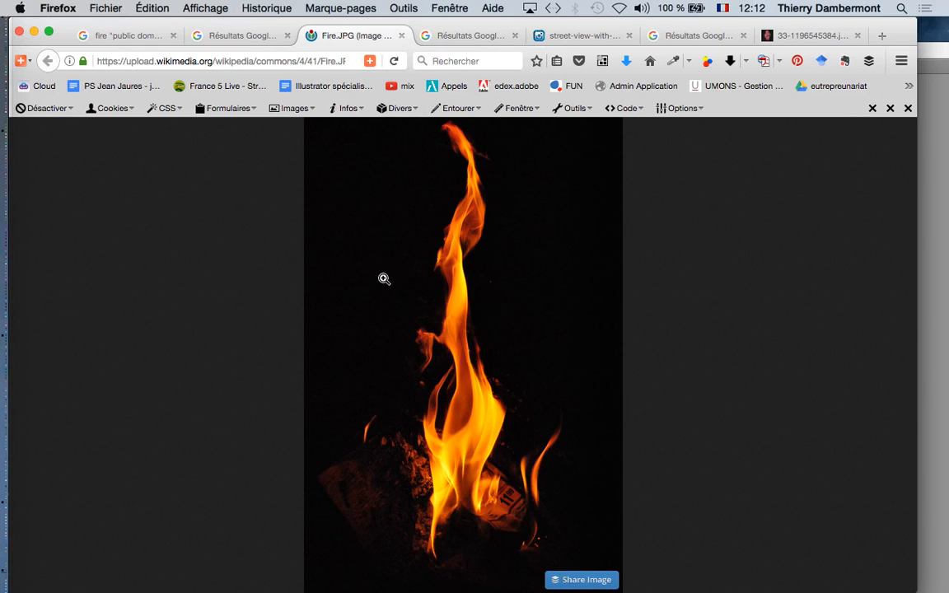
key(super+Tab)
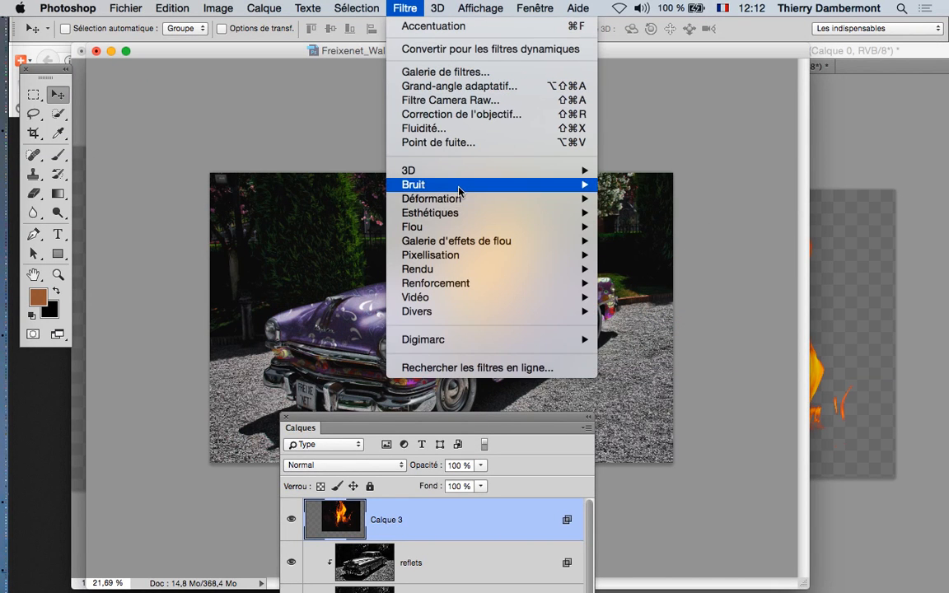
mouse_move(460, 273)
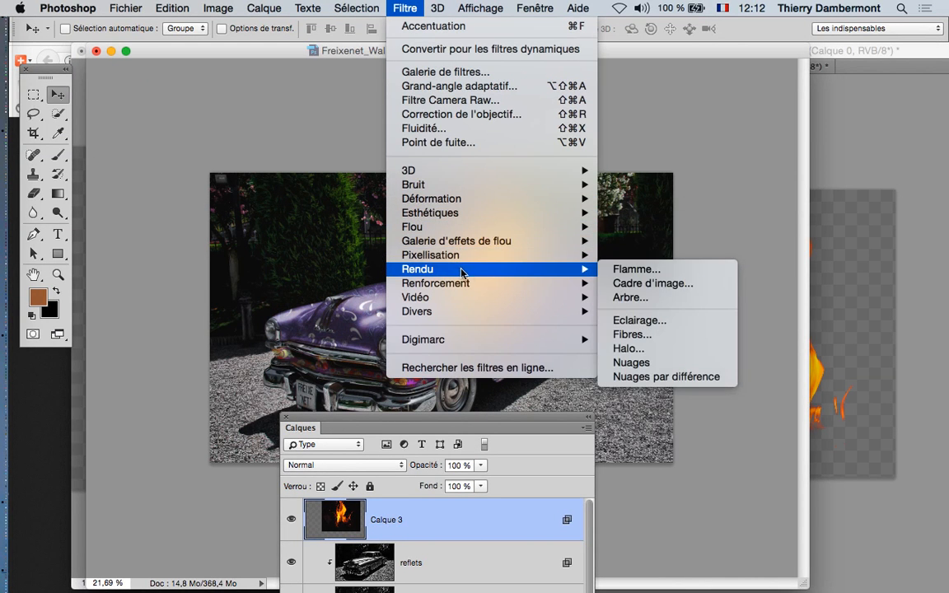
click(626, 269)
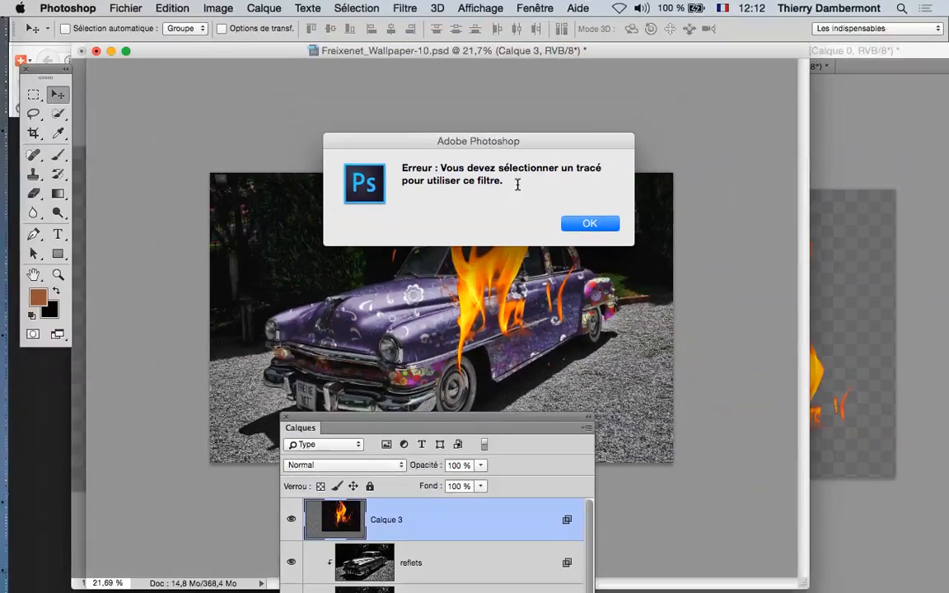
key(Return)
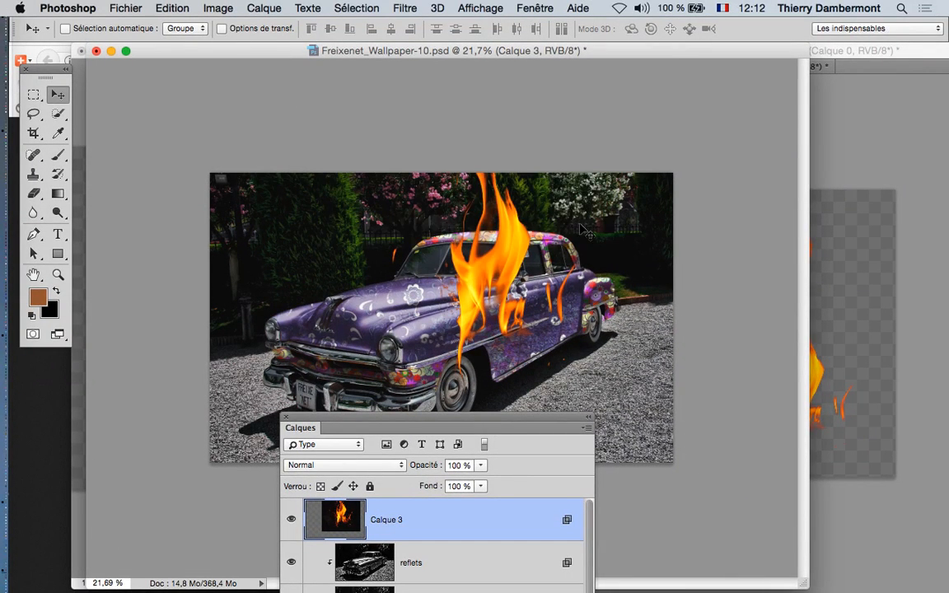
Step: Hide the flame layer Calque 3 and trace an open Pen tool path along the car's hood, windshield and roof outline
click(292, 520)
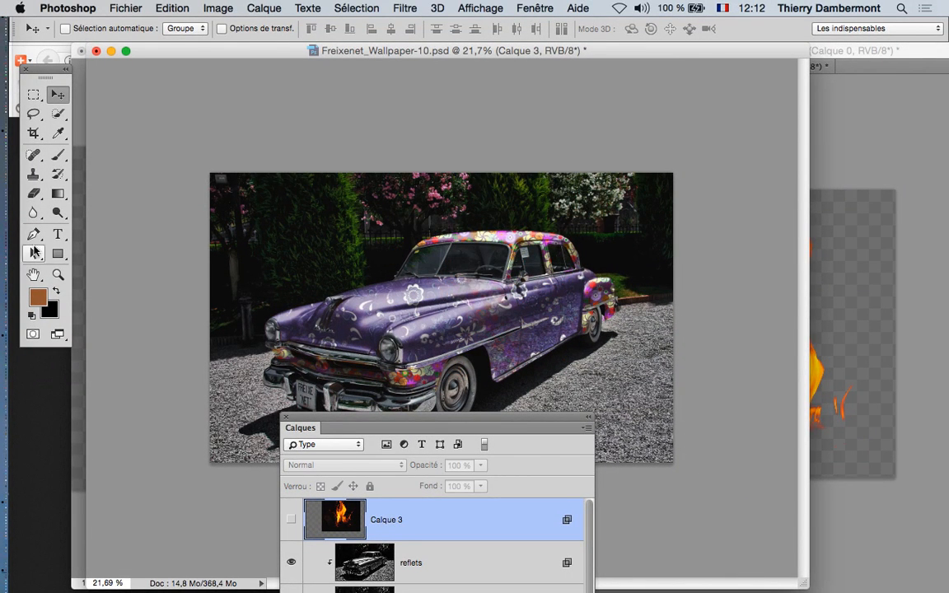
click(33, 234)
scroll(248, 322, up, 3)
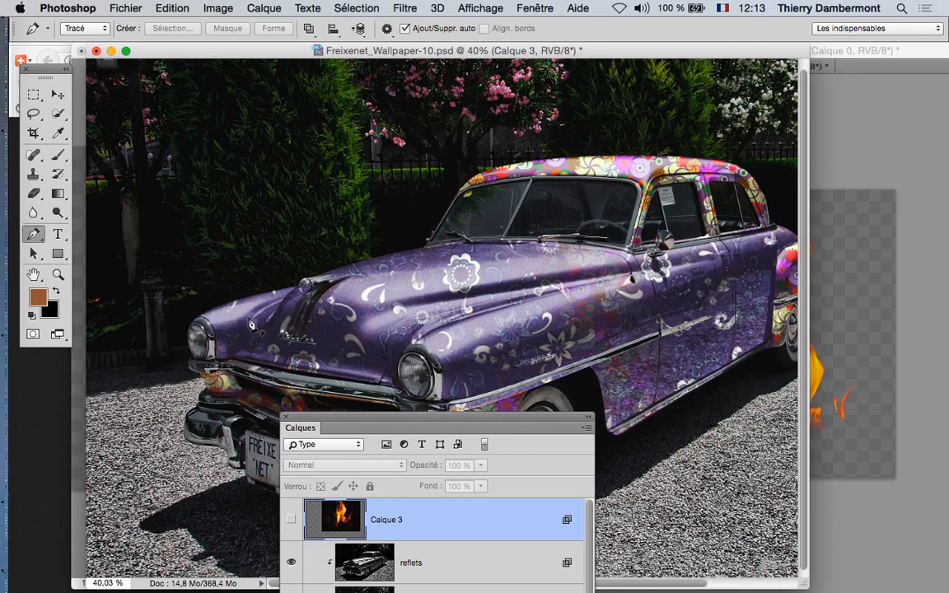
click(200, 317)
drag(280, 287, 402, 255)
drag(428, 245, 440, 237)
click(454, 186)
drag(495, 166, 505, 163)
drag(623, 155, 640, 155)
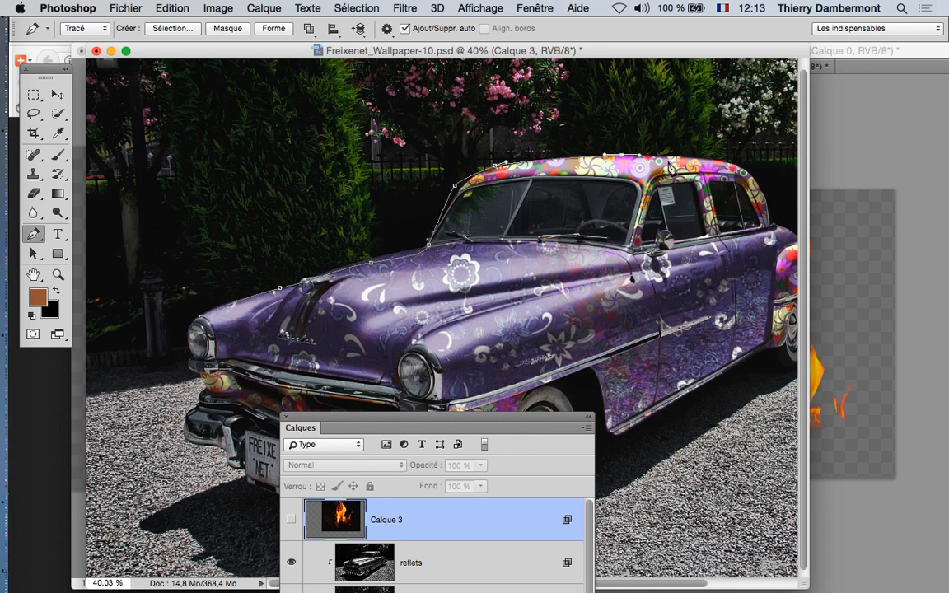
click(730, 164)
click(406, 8)
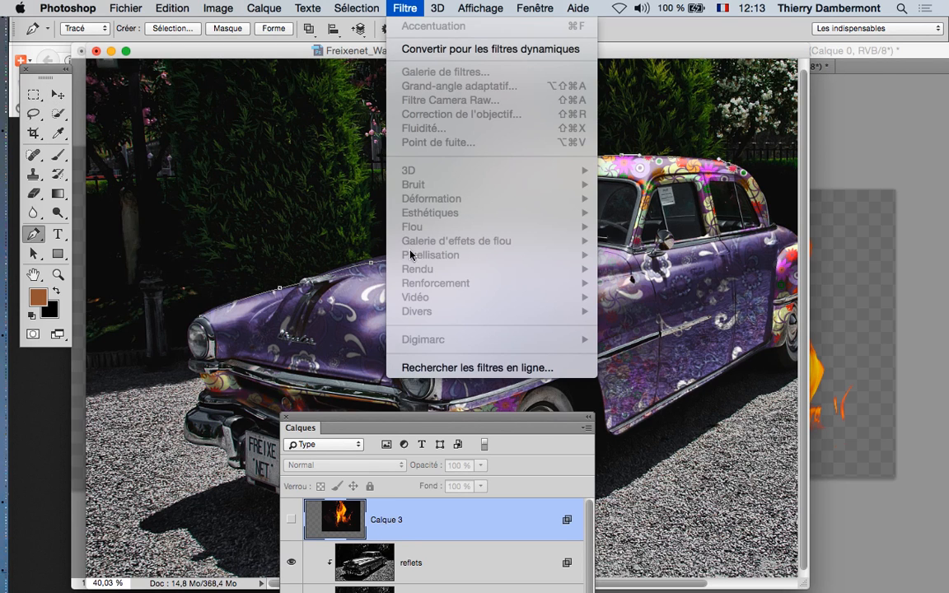
click(57, 99)
click(57, 95)
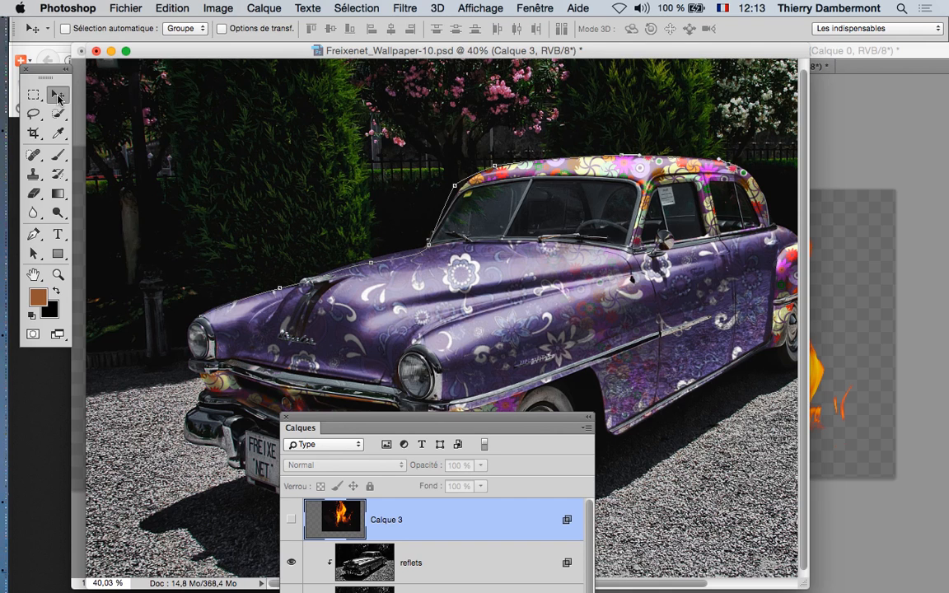
click(405, 8)
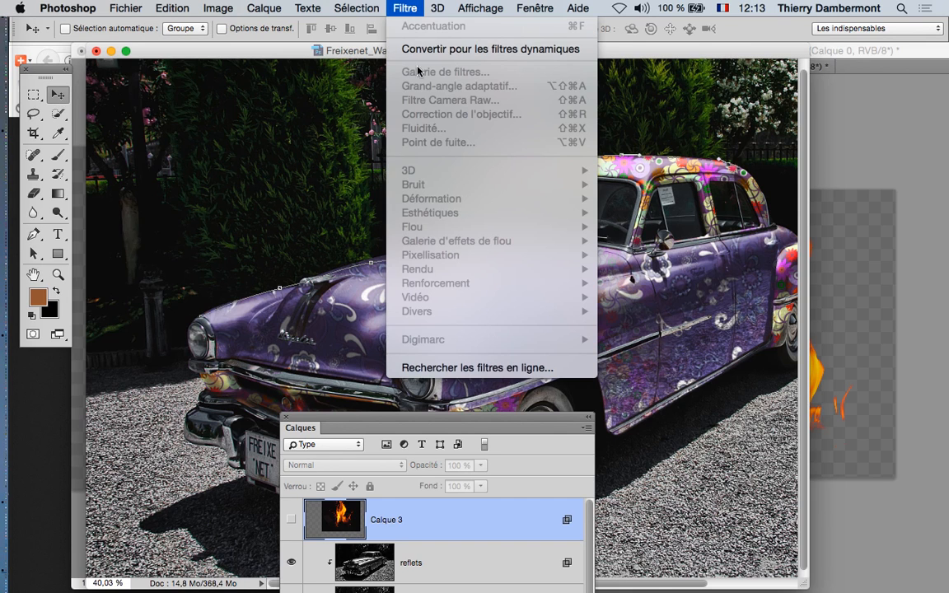
click(51, 97)
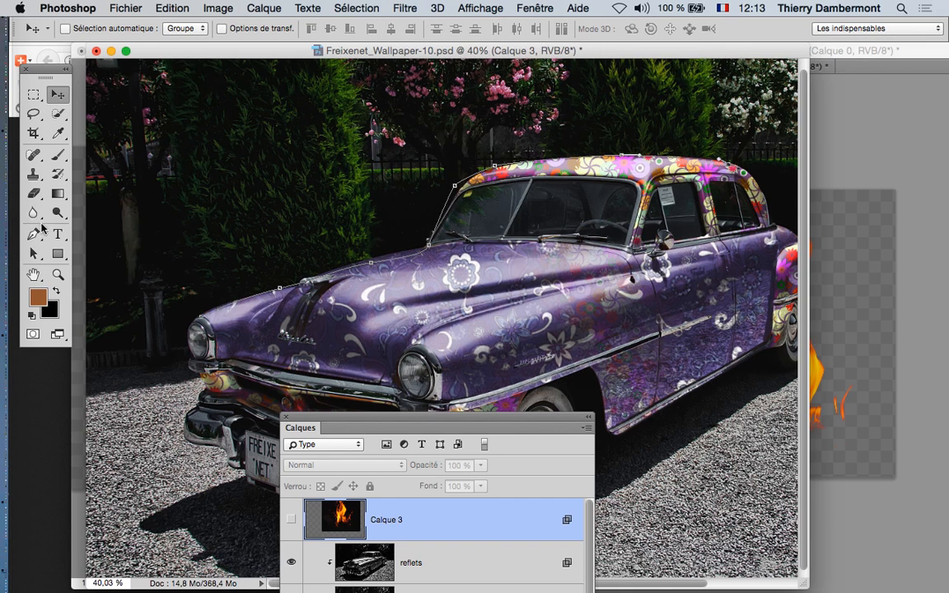
click(34, 253)
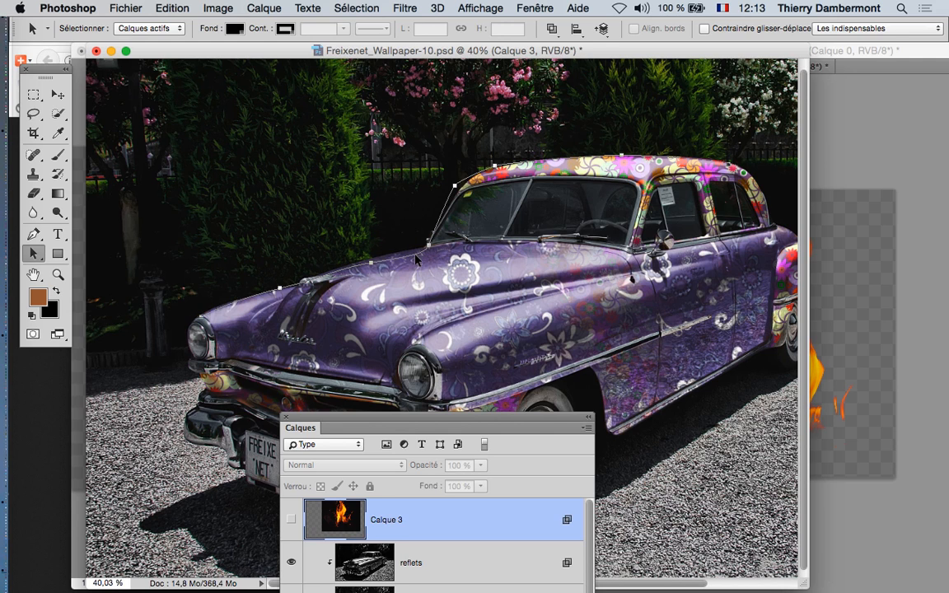
click(406, 8)
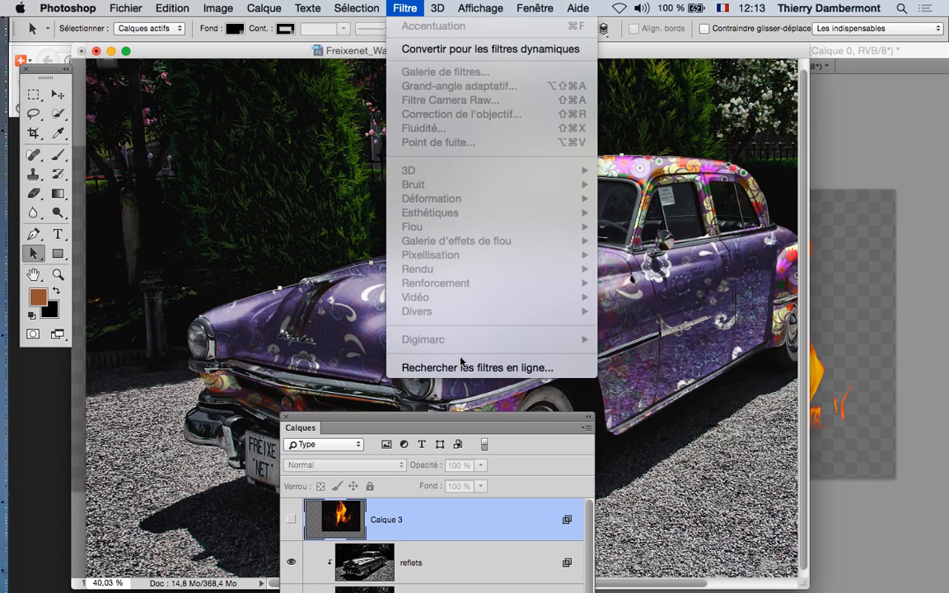
click(502, 419)
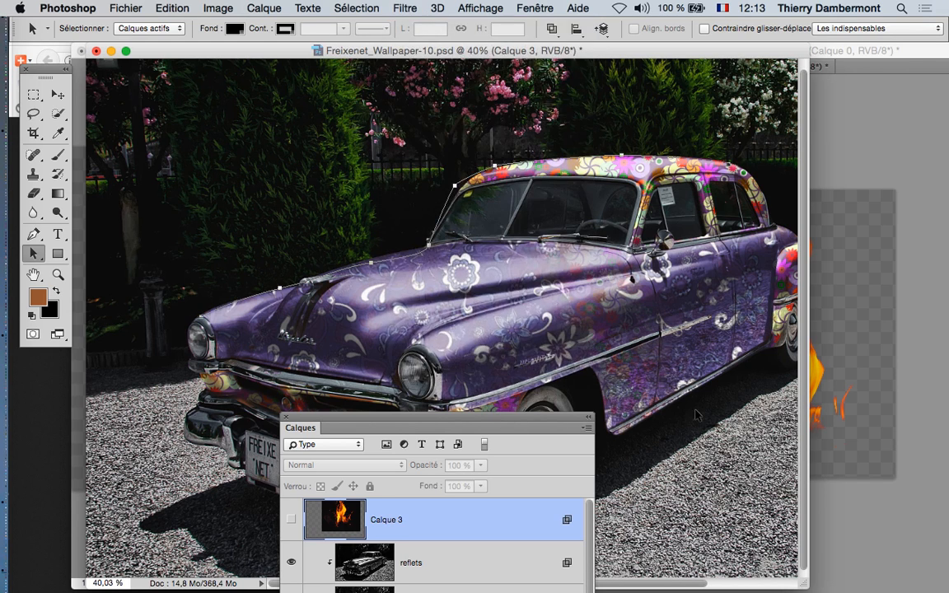
Step: Add a new empty layer directly above reflets, with the whole picture in view and the layers panel moved below the path
scroll(402, 344, down, 4)
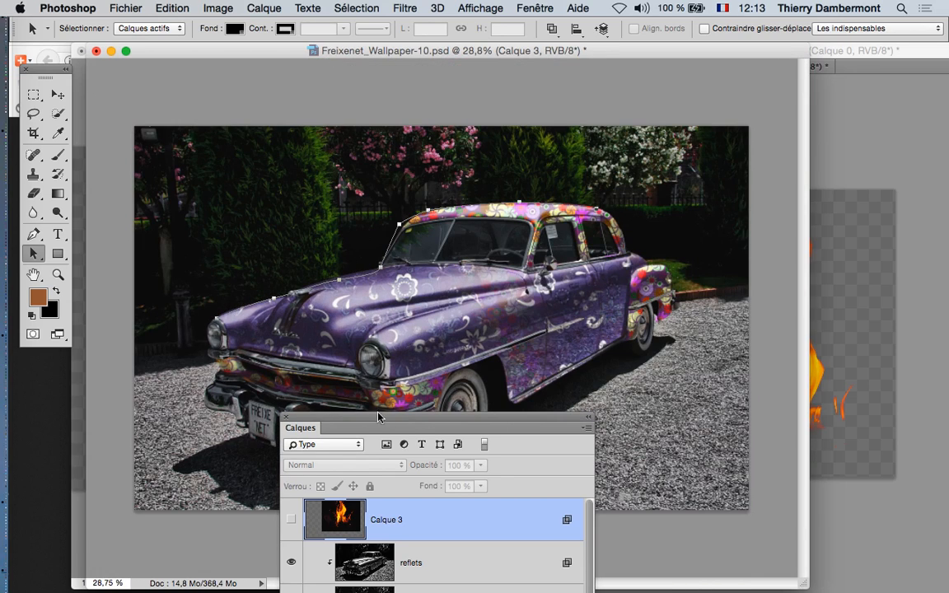
drag(404, 421, 731, 65)
click(604, 295)
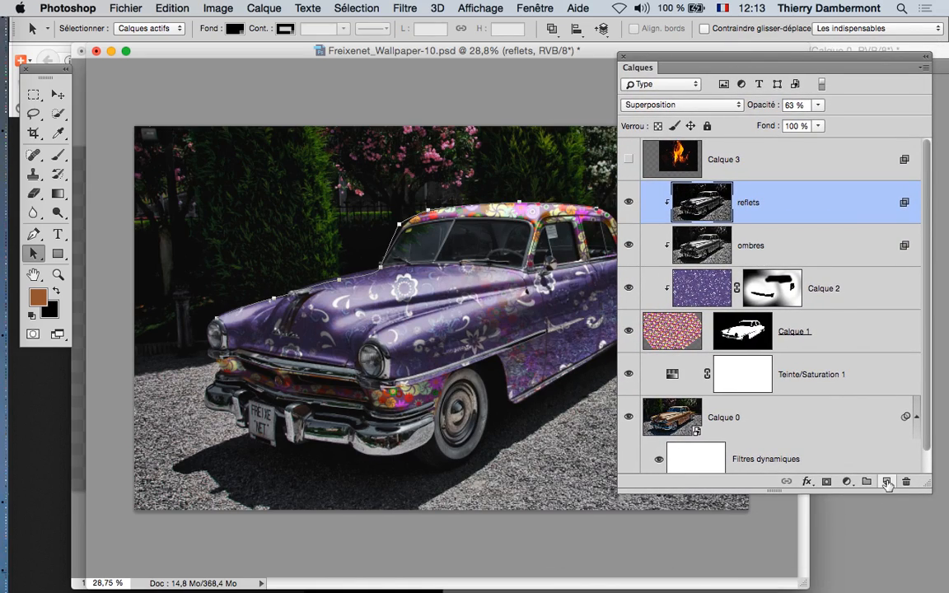
key(super+alt+shift+n)
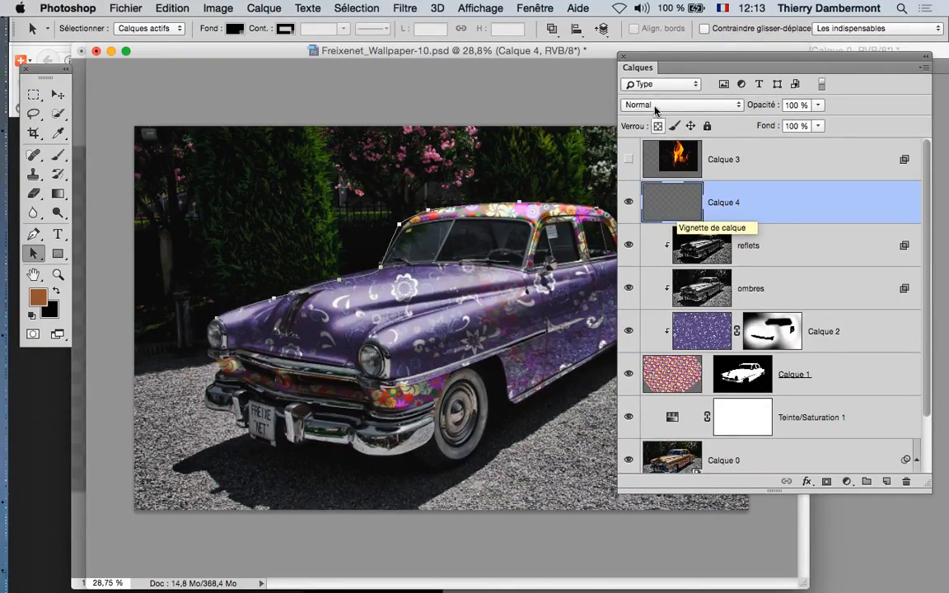
drag(639, 67, 226, 397)
Step: Start the Flamme render filter on the new empty layer and set the flame length to 171
click(405, 8)
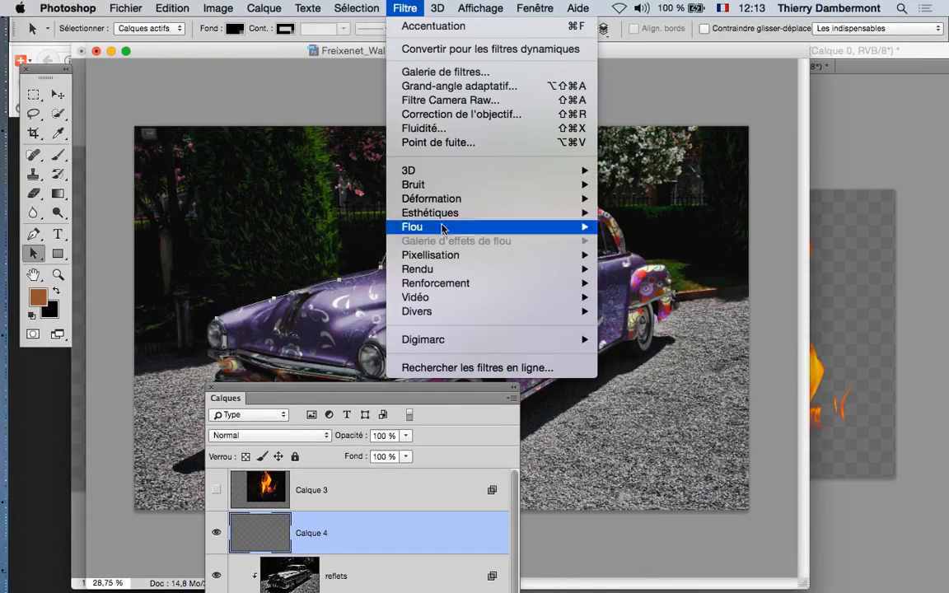
mouse_move(470, 271)
click(626, 272)
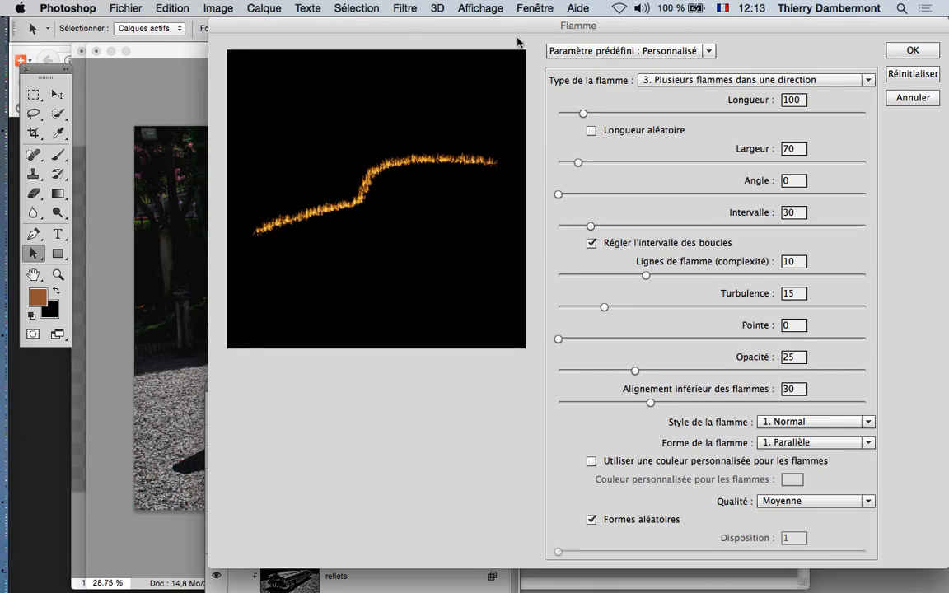
drag(486, 34, 438, 58)
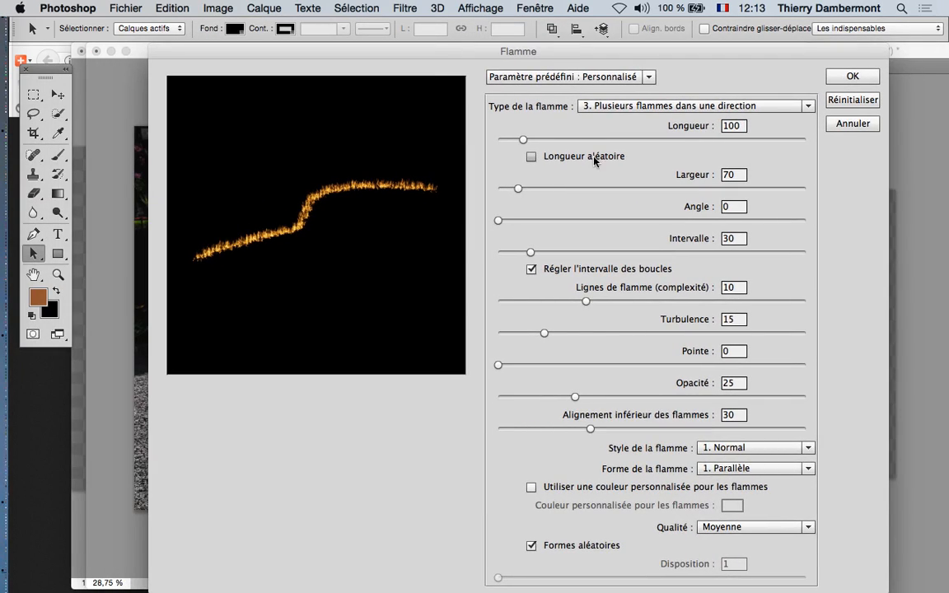
drag(523, 139, 546, 139)
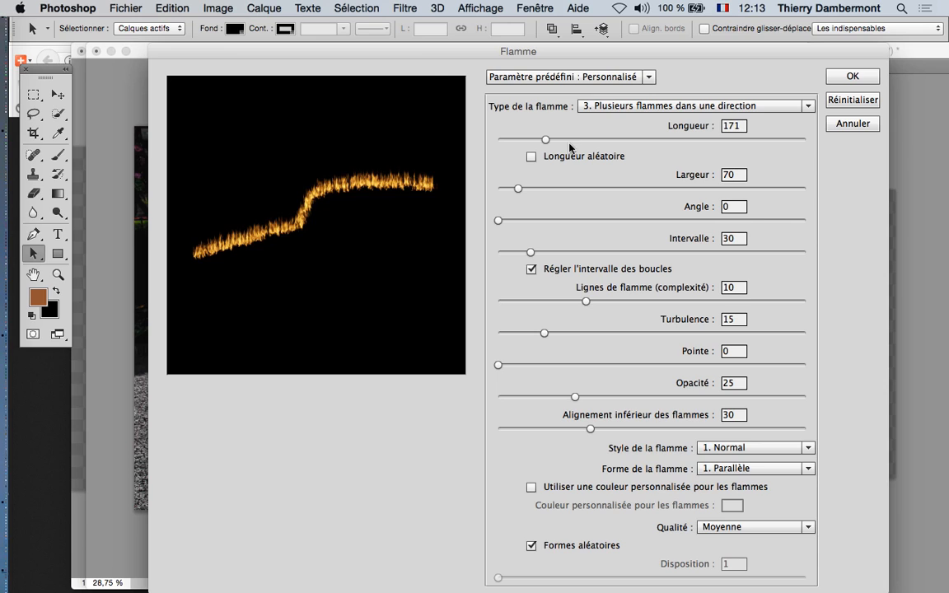
Step: Set the flame width to 127 and the flame angle to 19
click(536, 189)
click(525, 220)
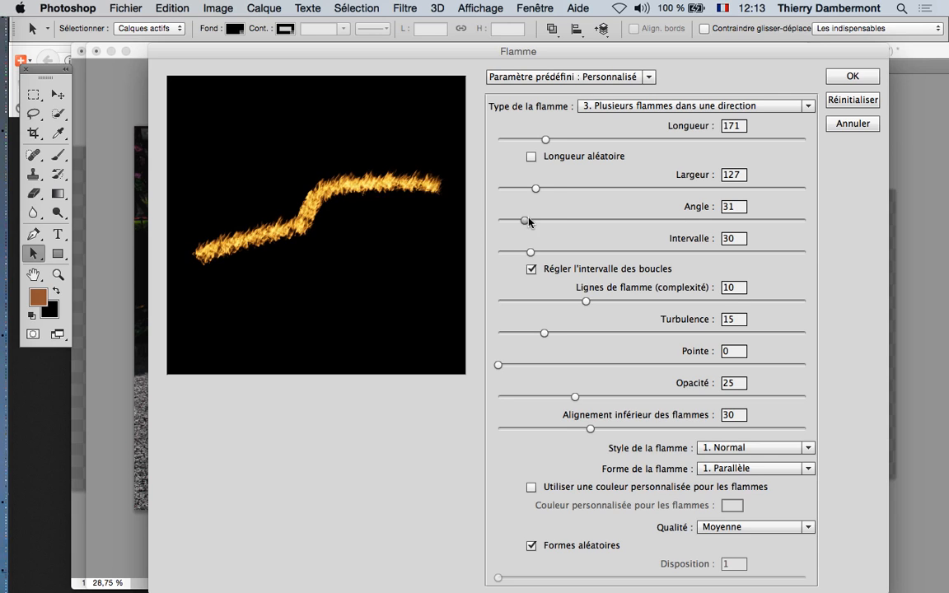
drag(526, 220, 514, 220)
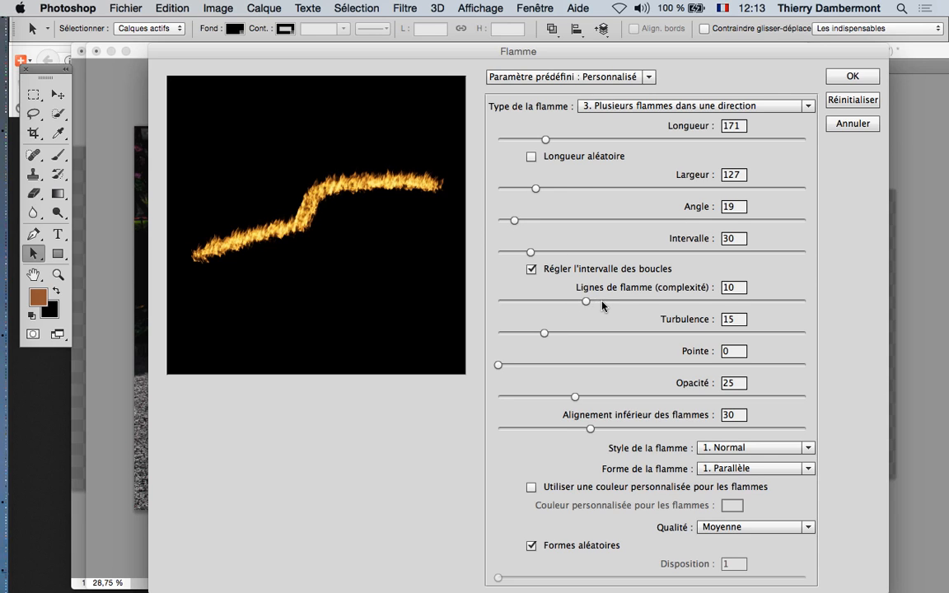
Step: Set the flame length to 405 with random length enabled, straighten the flames to vertical and apply the filter
click(612, 139)
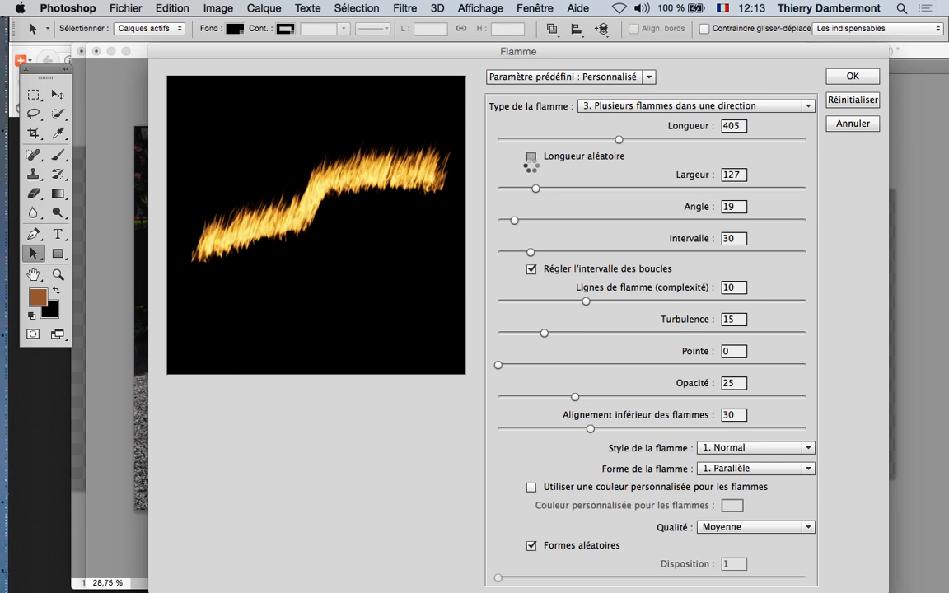
click(532, 158)
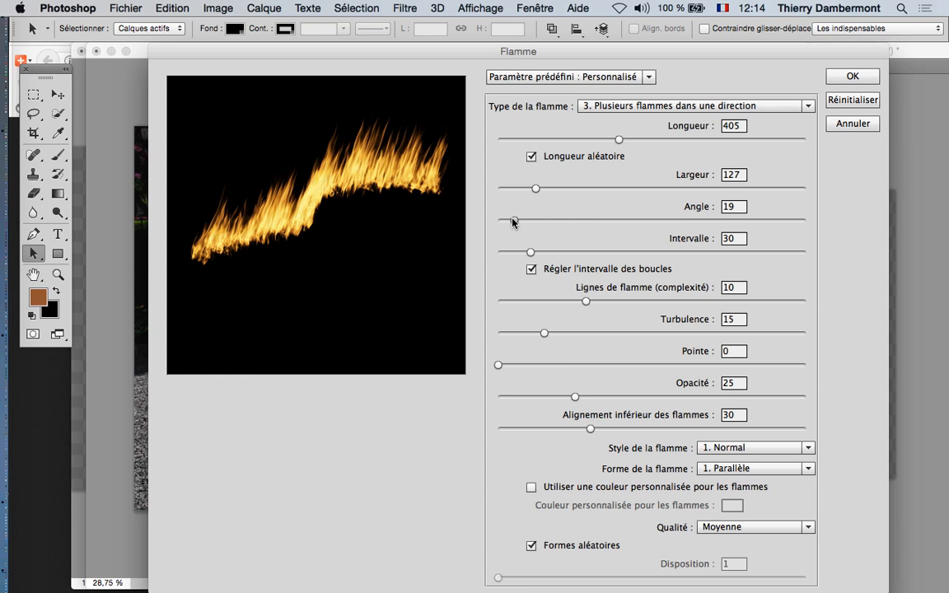
drag(501, 218, 498, 220)
click(868, 76)
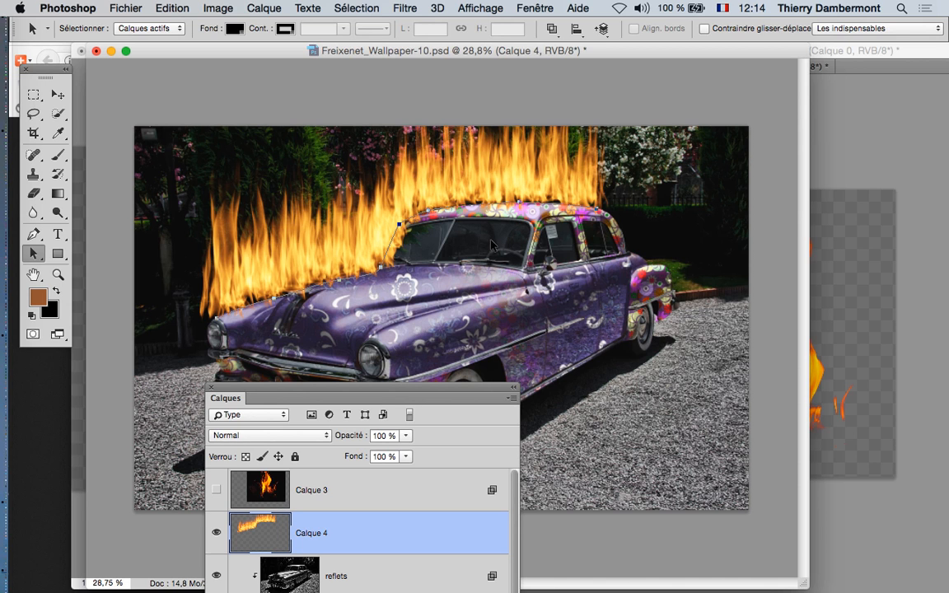
Step: Reposition the layers panel over the car picture so that the layer stack is in full view
drag(303, 398, 747, 135)
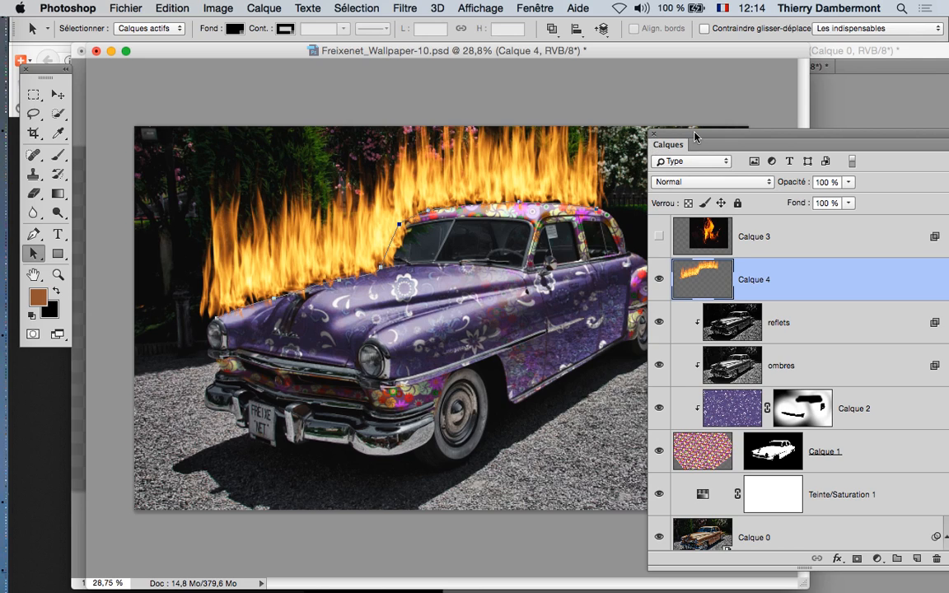
drag(694, 133, 411, 84)
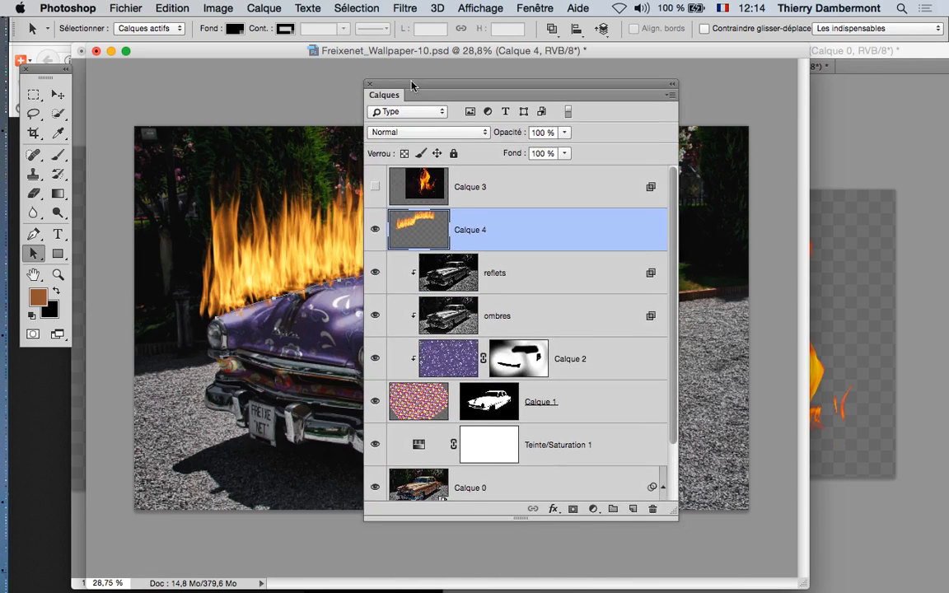